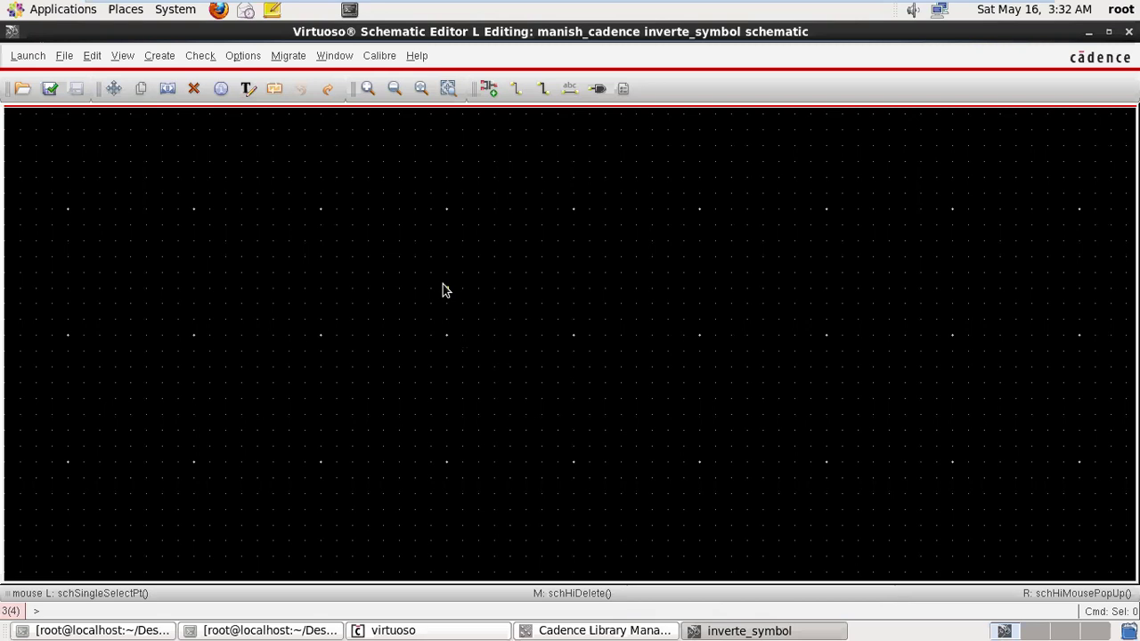
# Open the inverter_analysis schematic from the manish_cadence library for editing in a new tab.
pyautogui.click(22, 90)
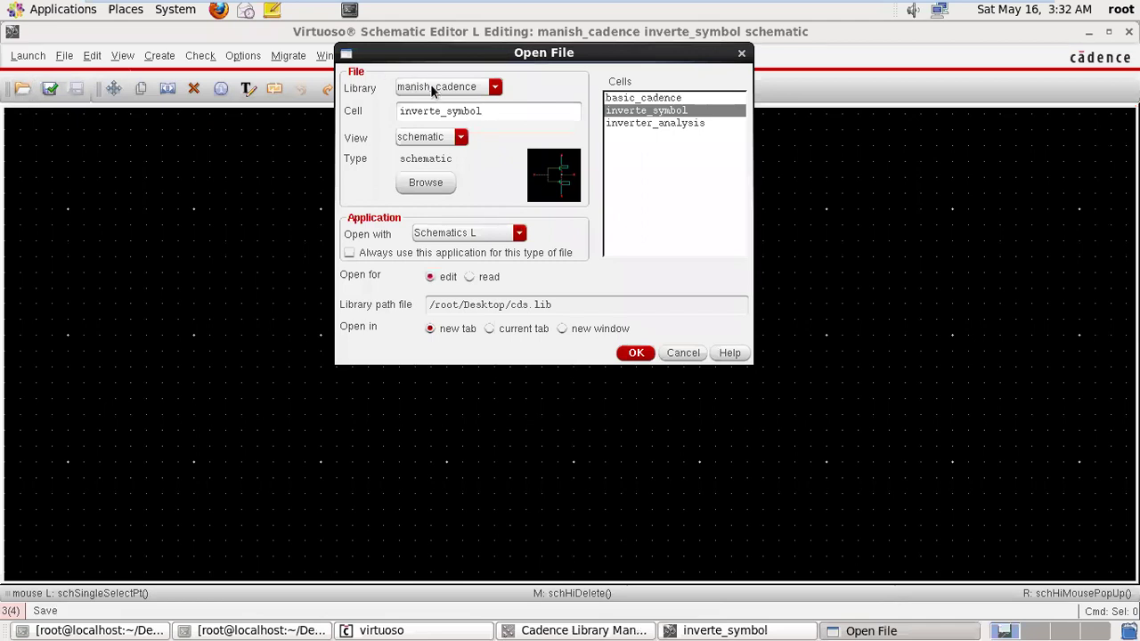
pyautogui.click(658, 124)
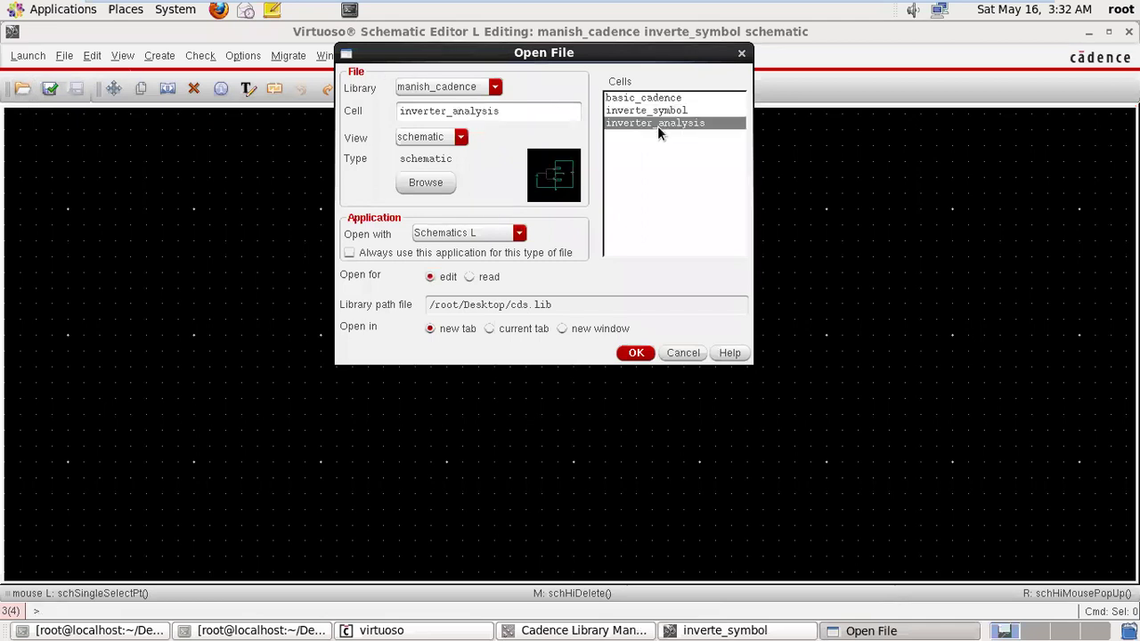
pyautogui.click(649, 354)
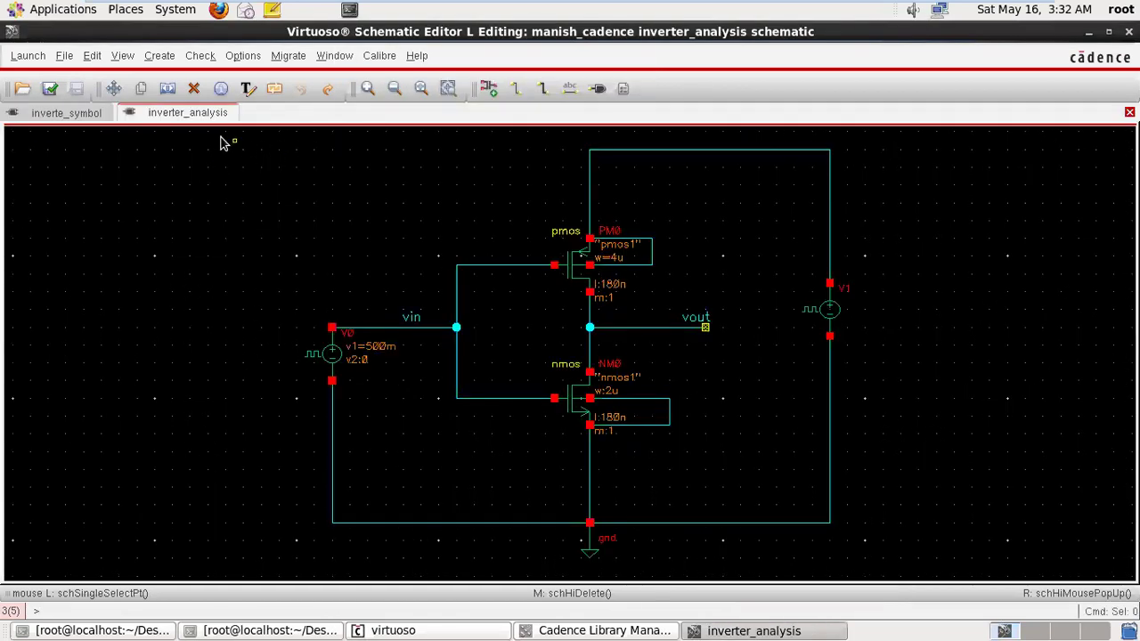
# Copy the complete inverter circuit from the inverter_analysis schematic into the empty inverte_symbol schematic.
pyautogui.moveTo(199, 149); pyautogui.dragTo(937, 571)
pyautogui.click(147, 92)
pyautogui.click(339, 180)
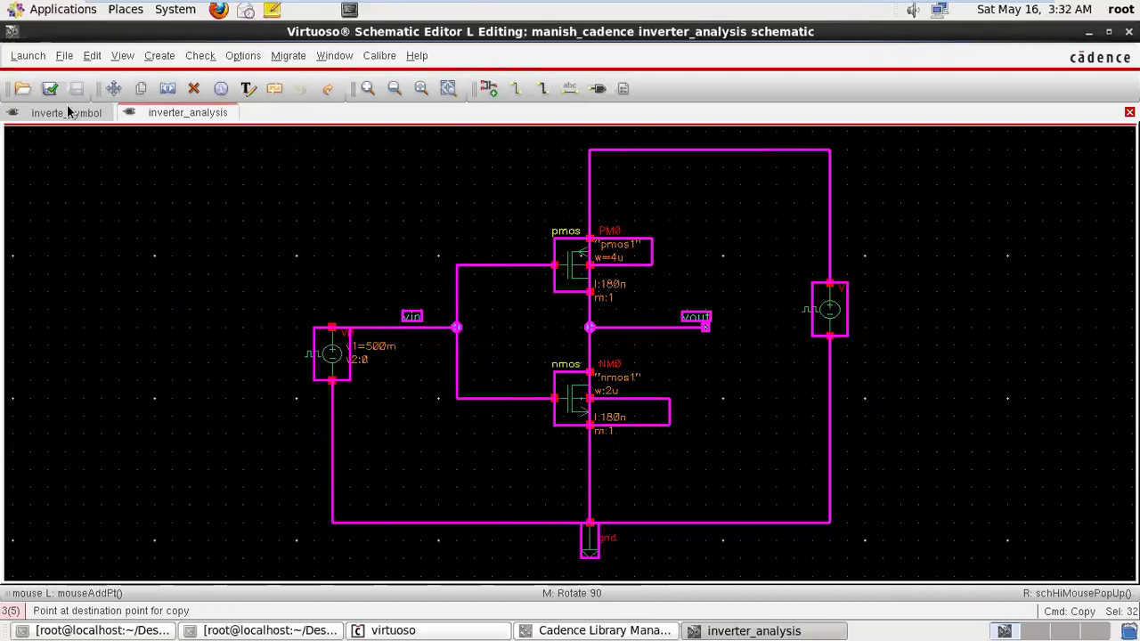
pyautogui.click(66, 109)
pyautogui.click(377, 212)
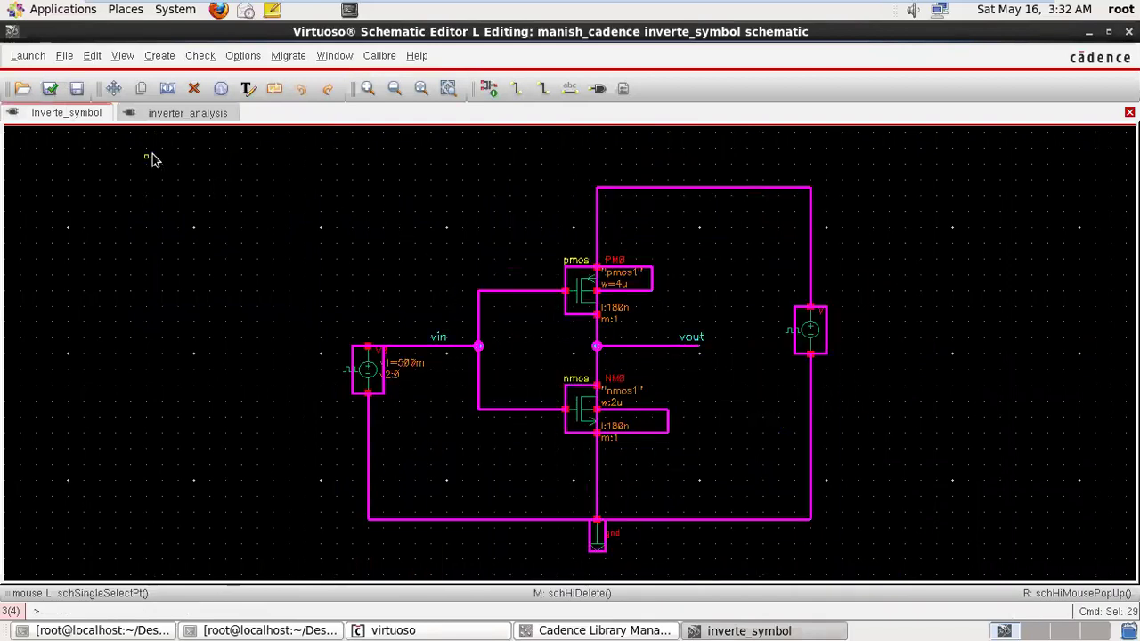
# Close the inverter_analysis schematic without saving its changes and clear the selection in the inverte_symbol schematic.
pyautogui.click(229, 123)
pyautogui.click(1130, 113)
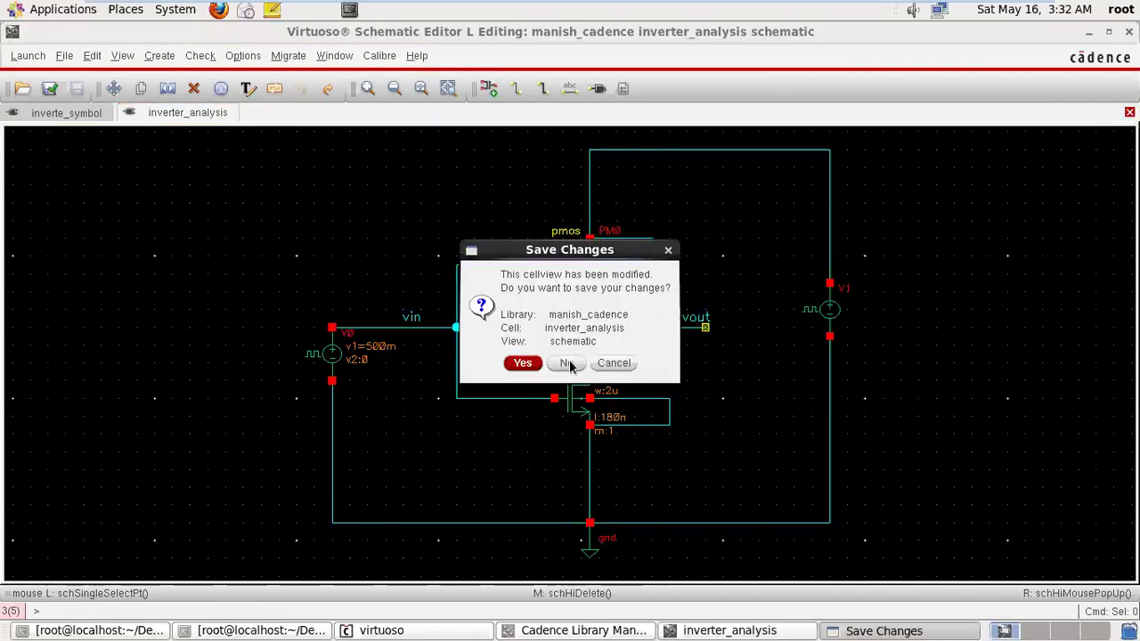
pyautogui.click(568, 364)
pyautogui.click(170, 183)
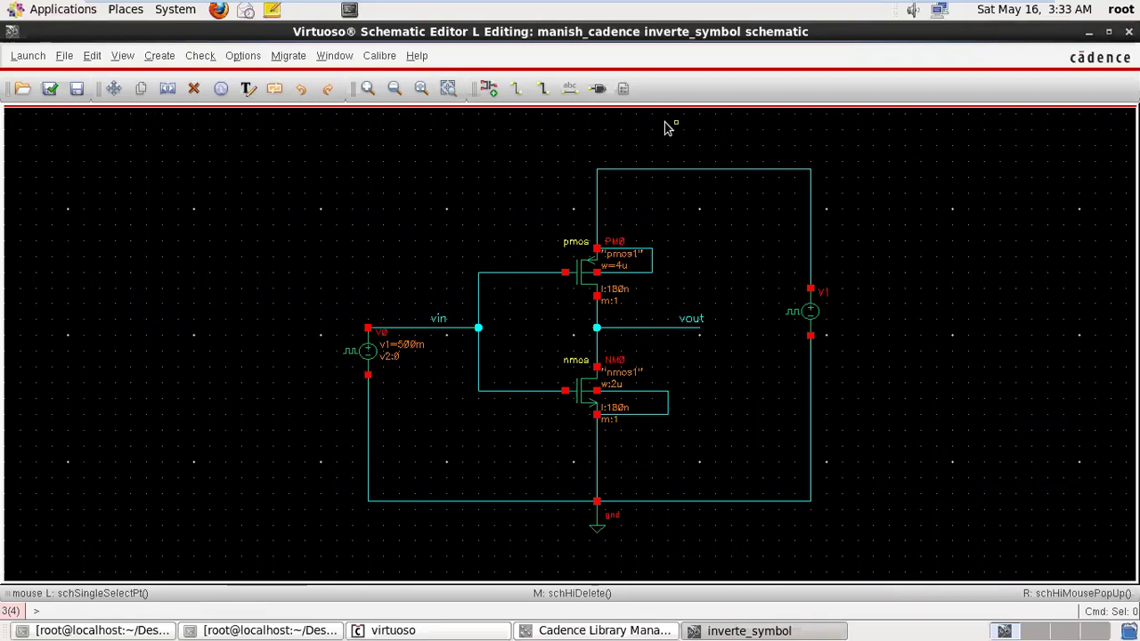
# Delete the V1 source together with the wires linking it to the pmos supply line and to ground.
pyautogui.click(195, 89)
pyautogui.click(724, 170)
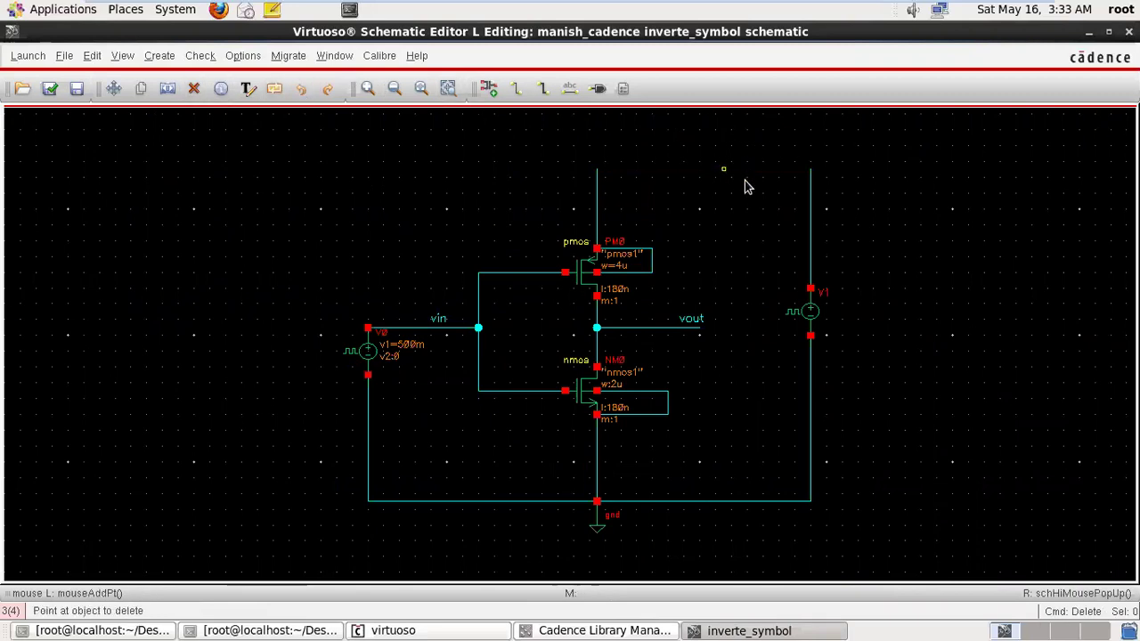
pyautogui.click(809, 312)
pyautogui.click(810, 272)
pyautogui.click(810, 401)
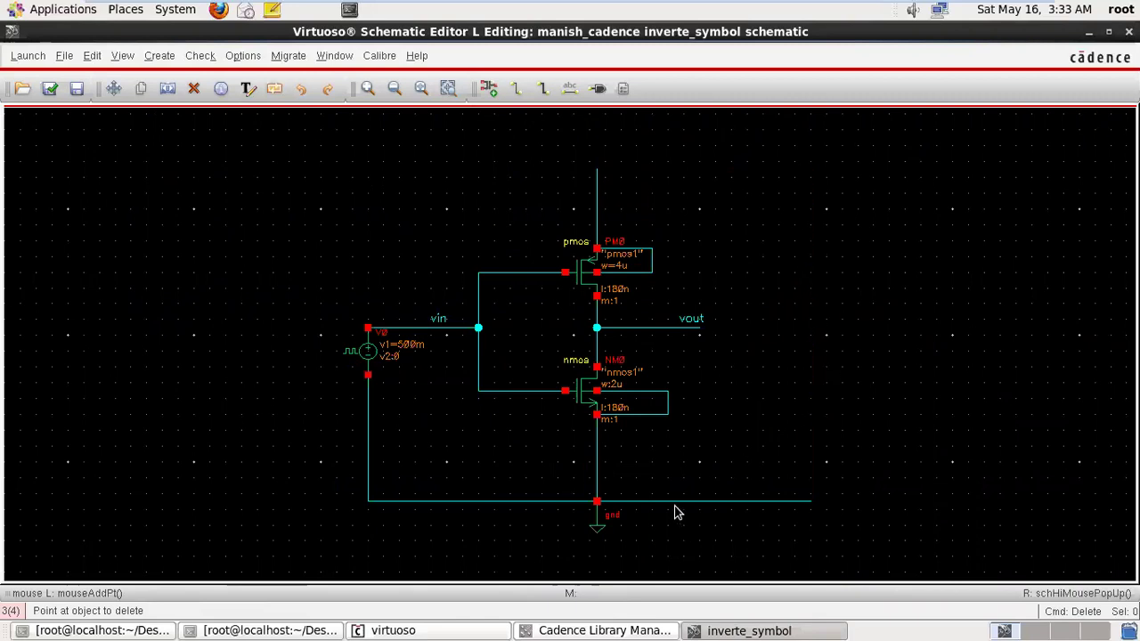
pyautogui.click(670, 503)
# Delete the gnd symbol and the V0 source with their connecting wires, and check and save the schematic.
pyautogui.click(606, 525)
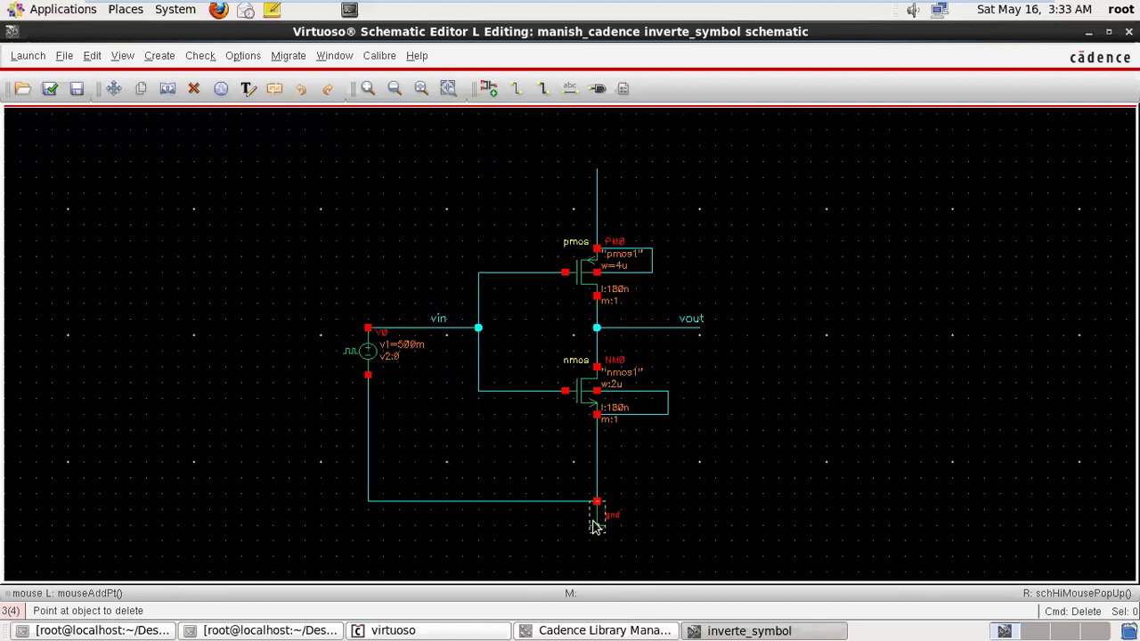
pyautogui.click(525, 503)
pyautogui.click(369, 426)
pyautogui.click(363, 356)
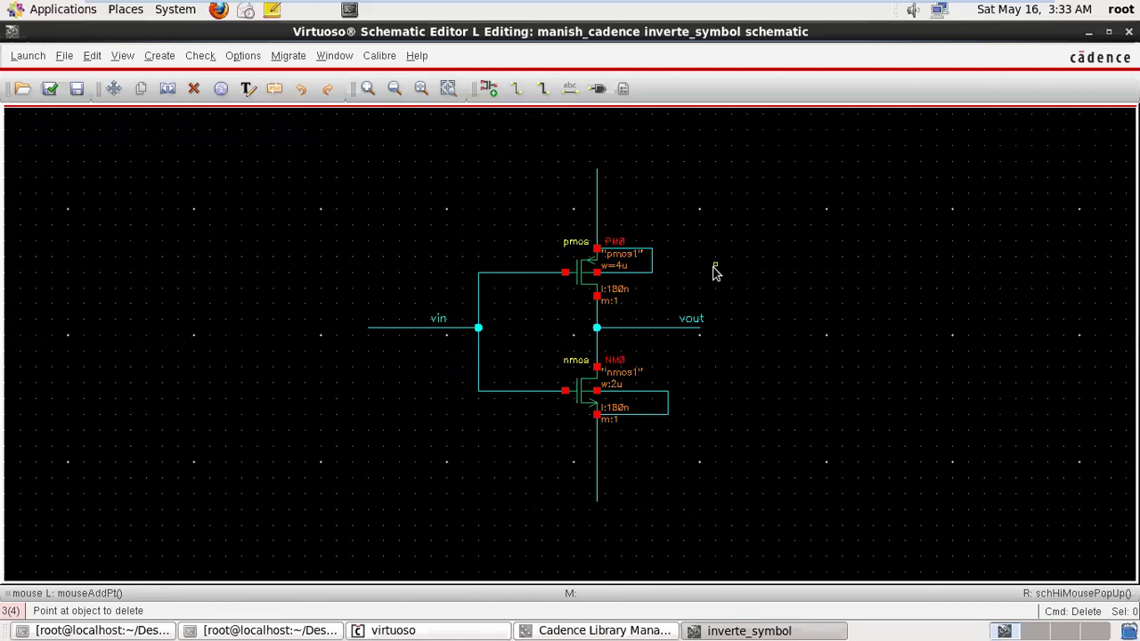
pyautogui.click(49, 89)
pyautogui.click(570, 337)
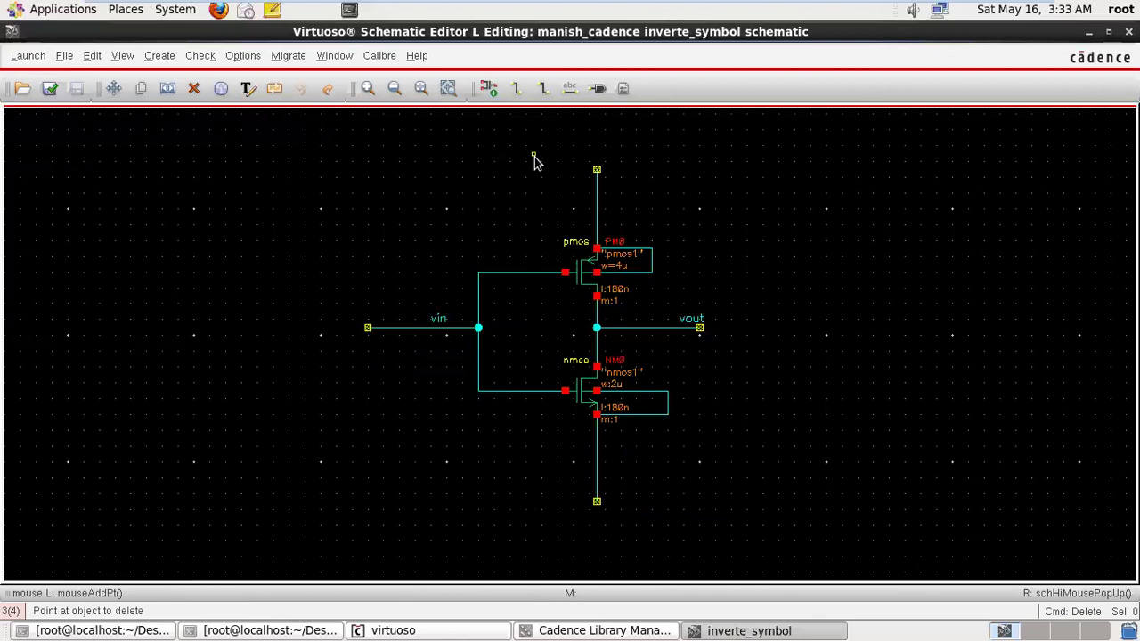
# Add input pins vin, vdd and gnd at the input wire, pmos supply wire and nmos source wire ends, rotating vdd and gnd to suit.
pyautogui.click(597, 88)
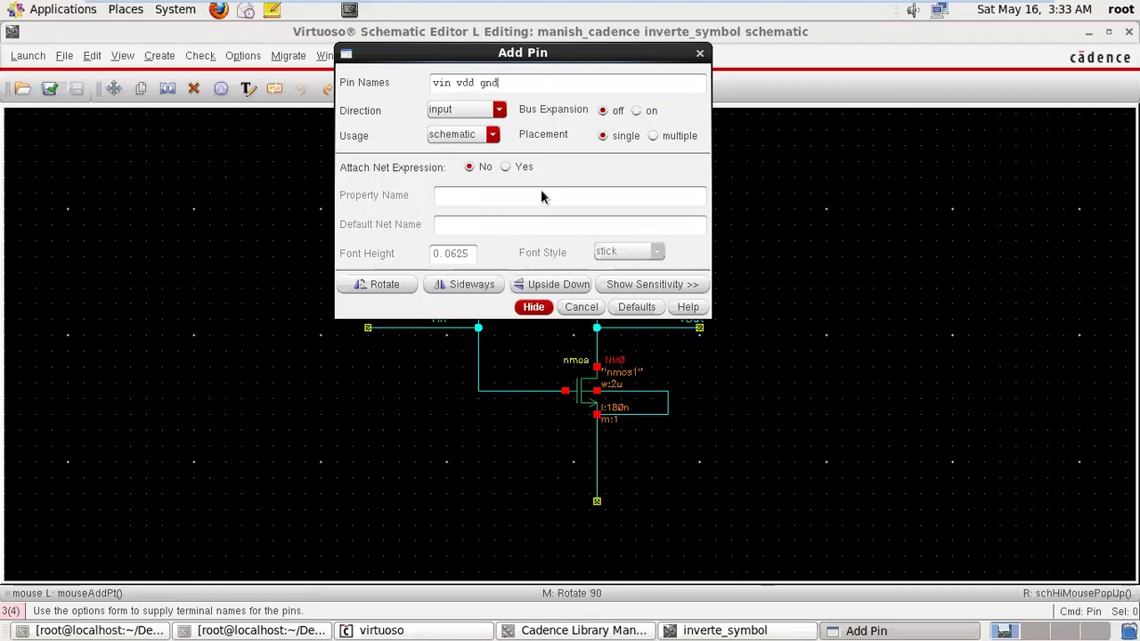
pyautogui.click(540, 307)
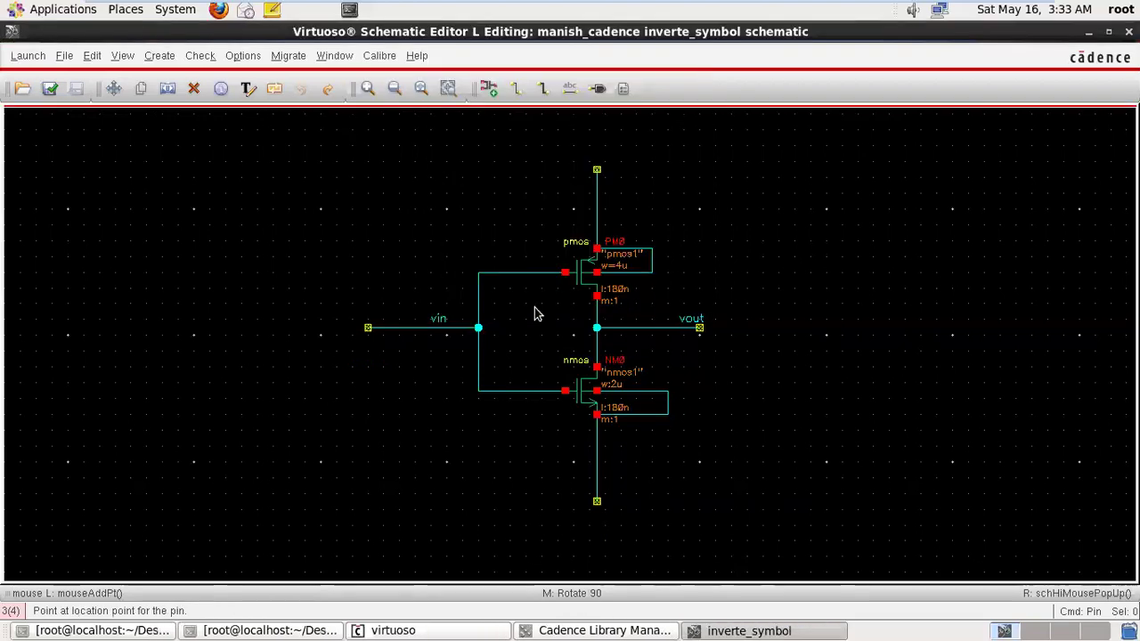
pyautogui.click(367, 329)
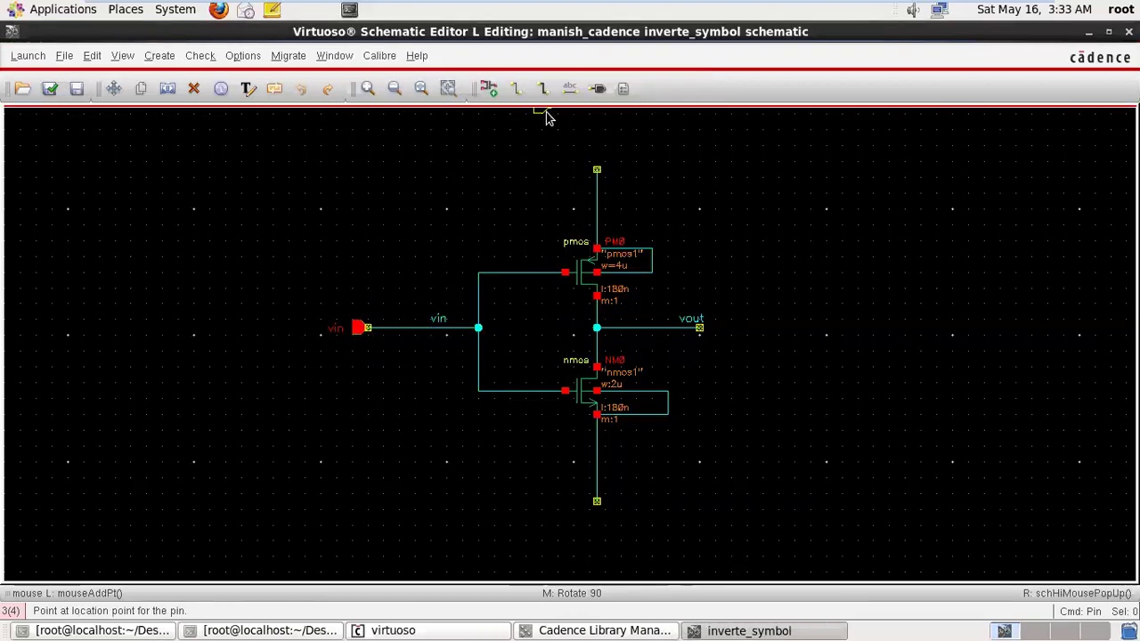
pyautogui.middleClick(542, 165)
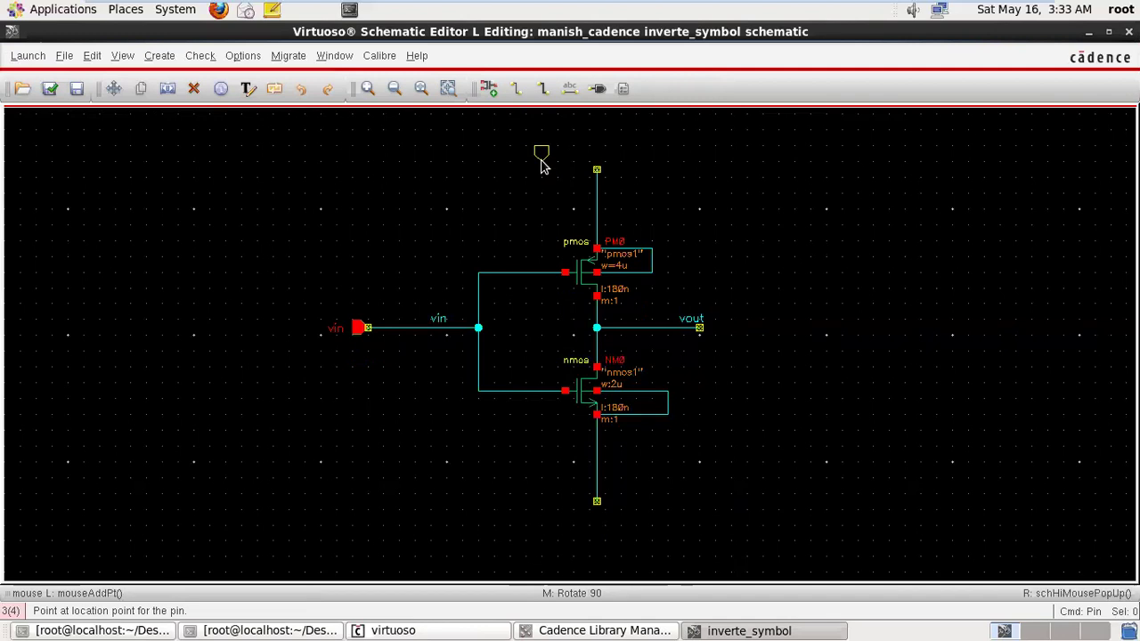
pyautogui.click(597, 167)
pyautogui.click(597, 506)
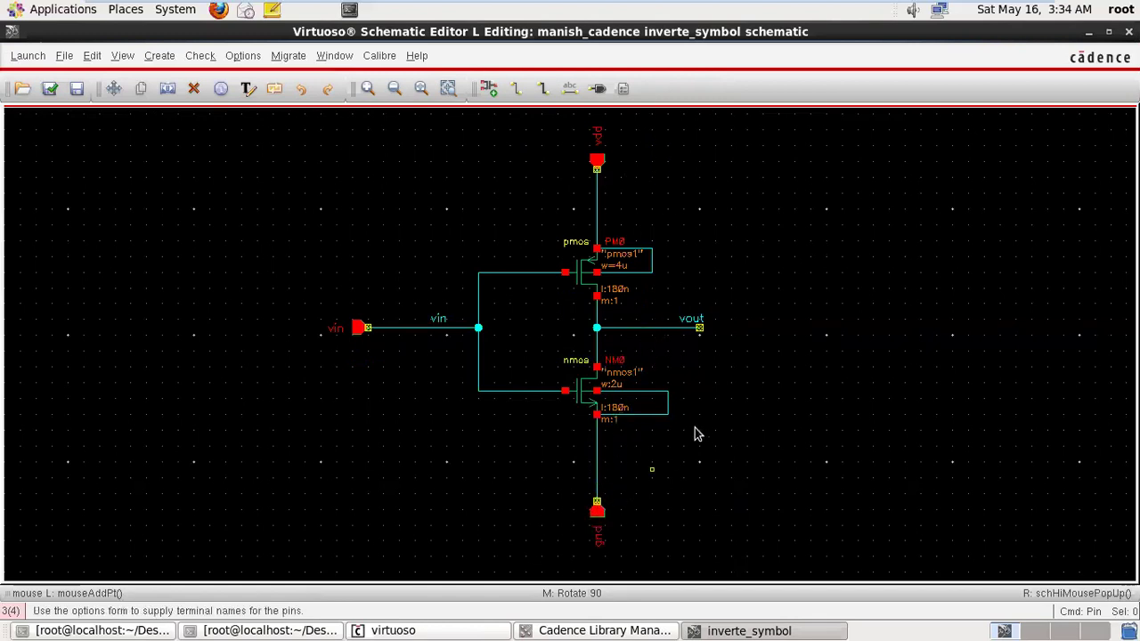
# Add an output pin named vout at the end of the output wire, and check and save the schematic.
pyautogui.click(597, 88)
pyautogui.click(500, 109)
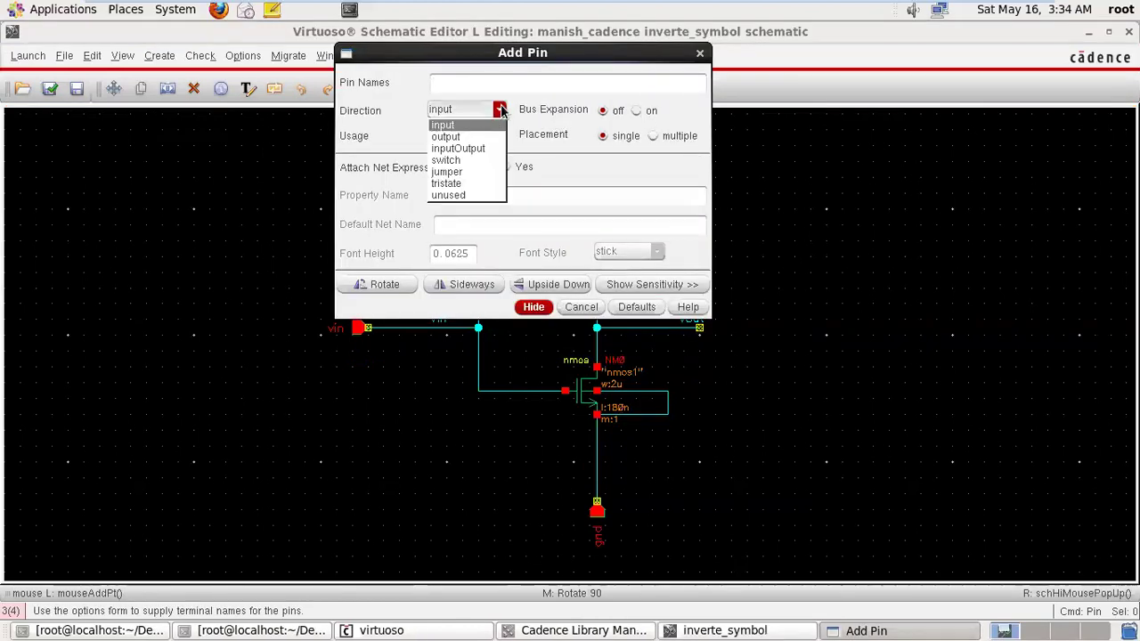
pyautogui.click(470, 135)
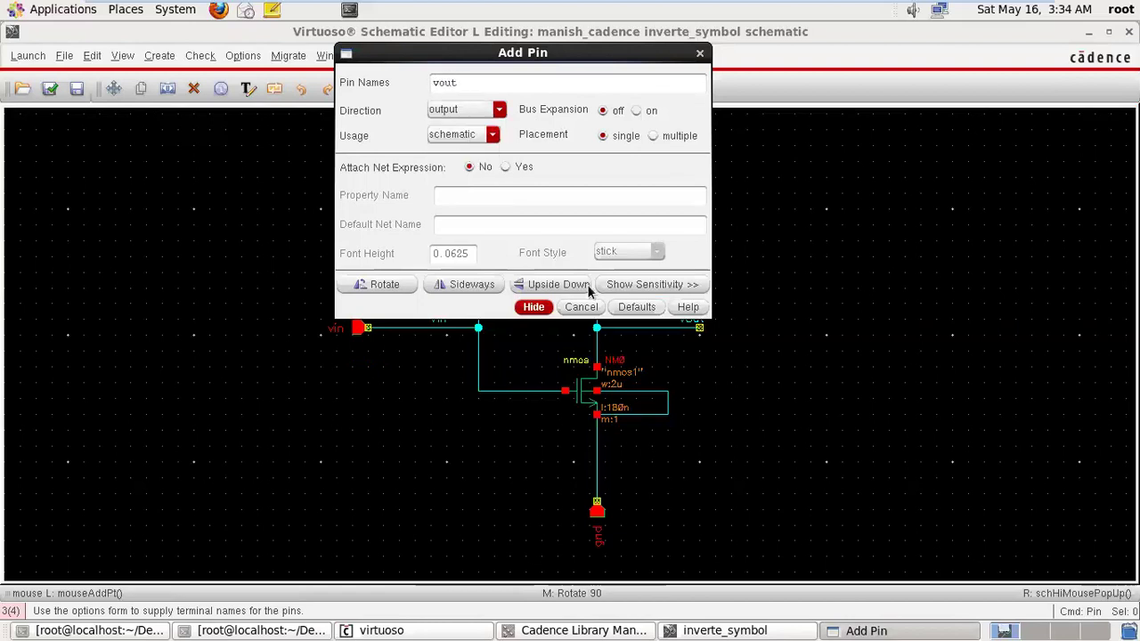
pyautogui.click(534, 307)
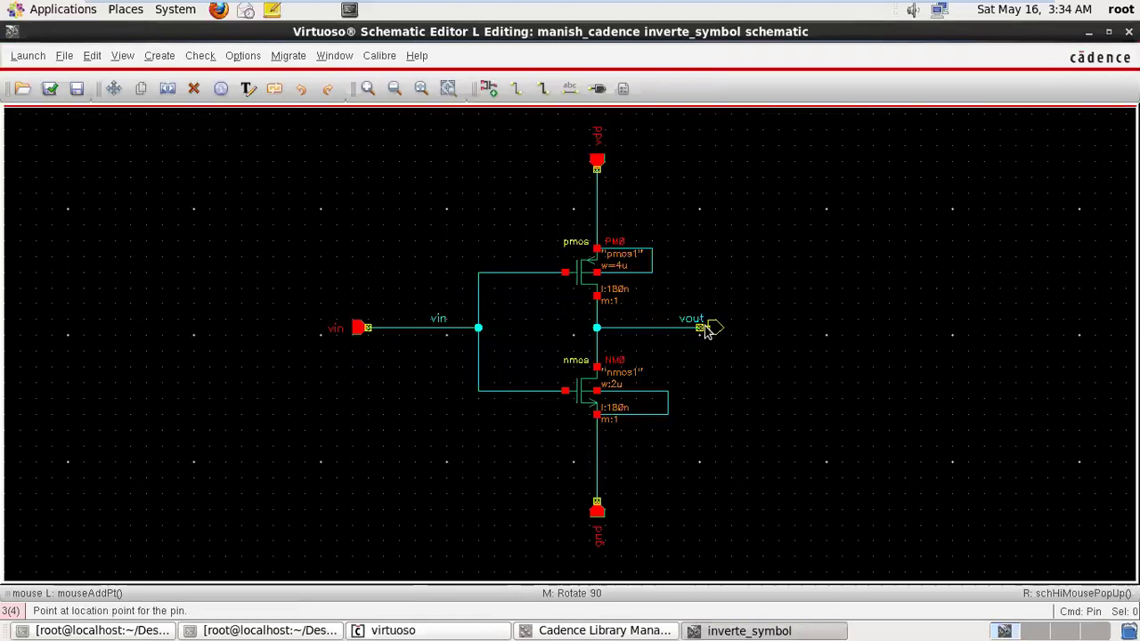
pyautogui.click(701, 329)
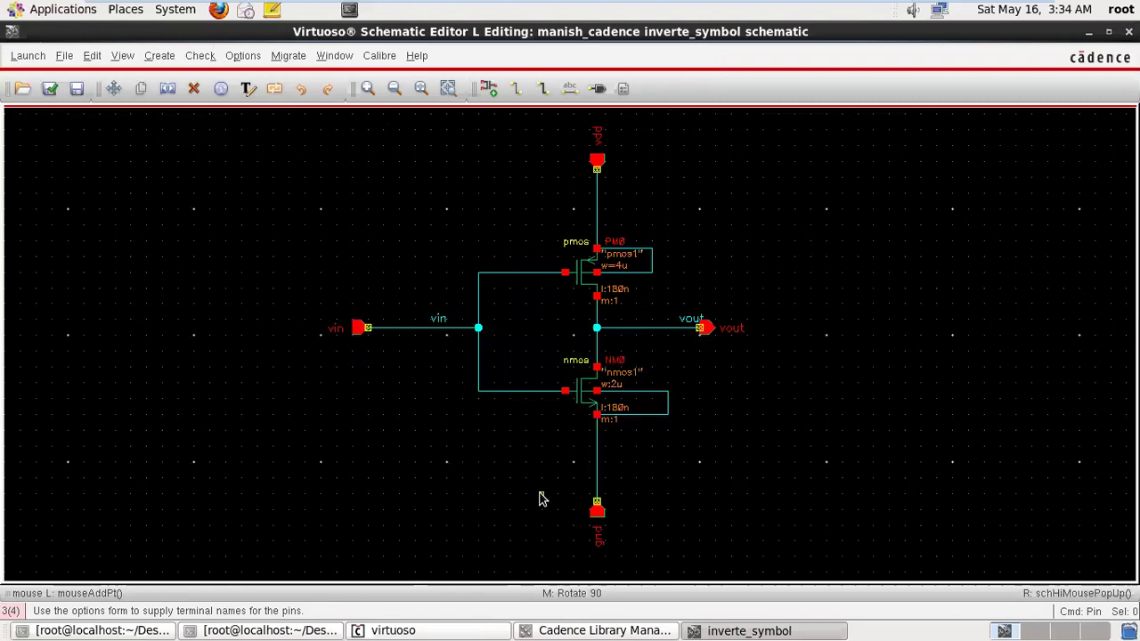
pyautogui.click(54, 88)
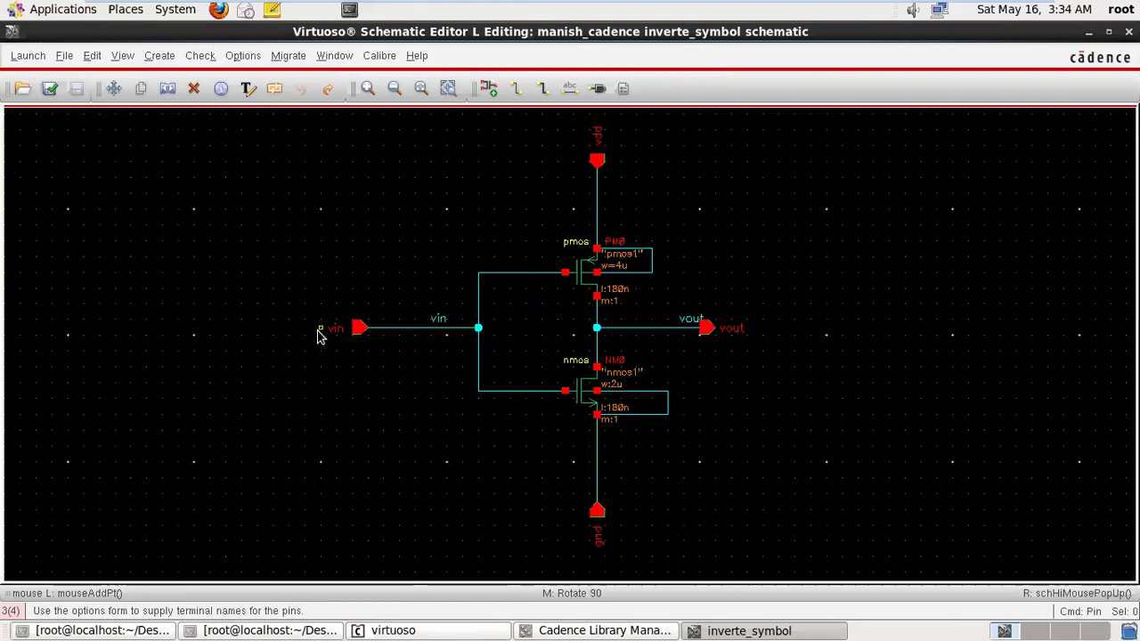
# Launch the Analog Design Environment for the inverte_symbol schematic and move its window higher on the screen.
pyautogui.click(36, 59)
pyautogui.click(44, 84)
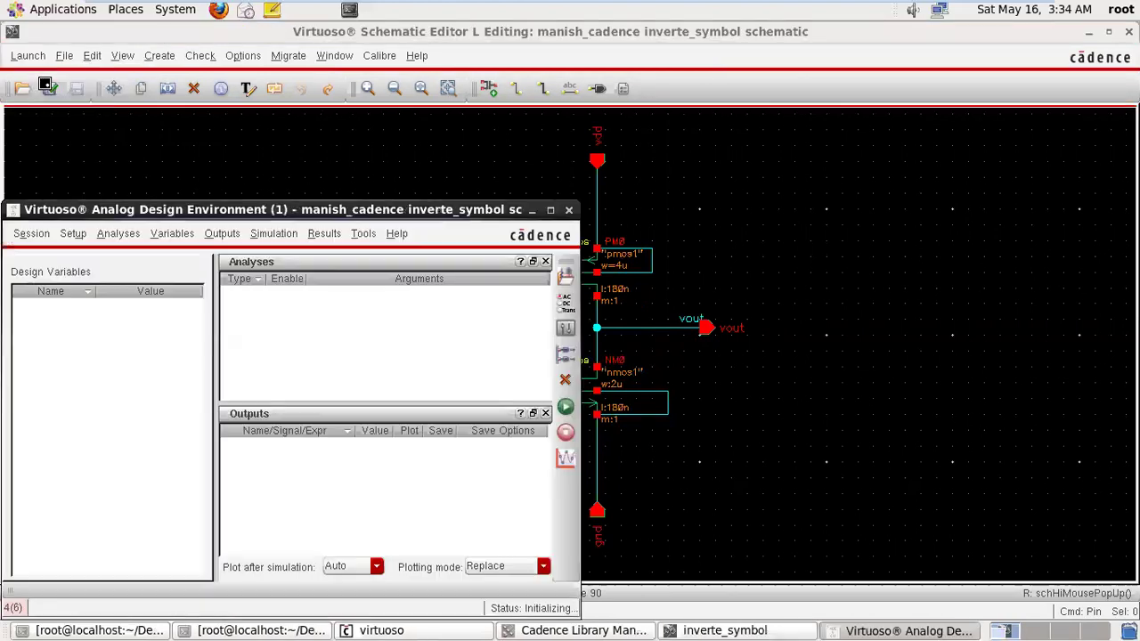
pyautogui.moveTo(161, 207); pyautogui.dragTo(257, 88)
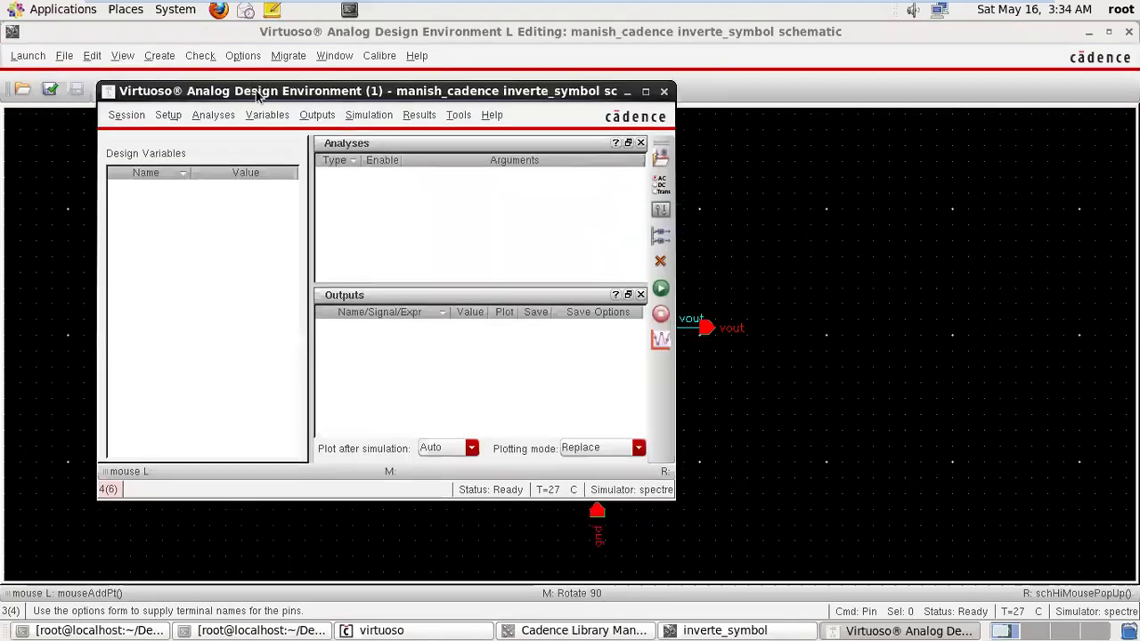
# Set the gnd input's analog stimulus to an enabled dc voltage with the DC voltage left blank, and apply it.
pyautogui.click(167, 115)
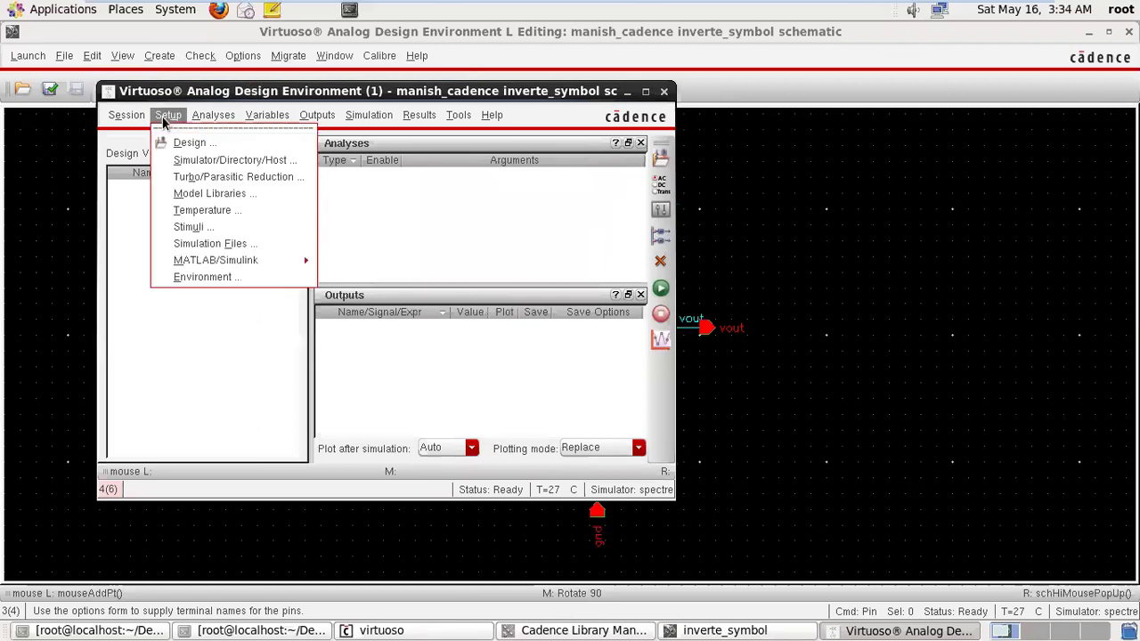
pyautogui.click(196, 229)
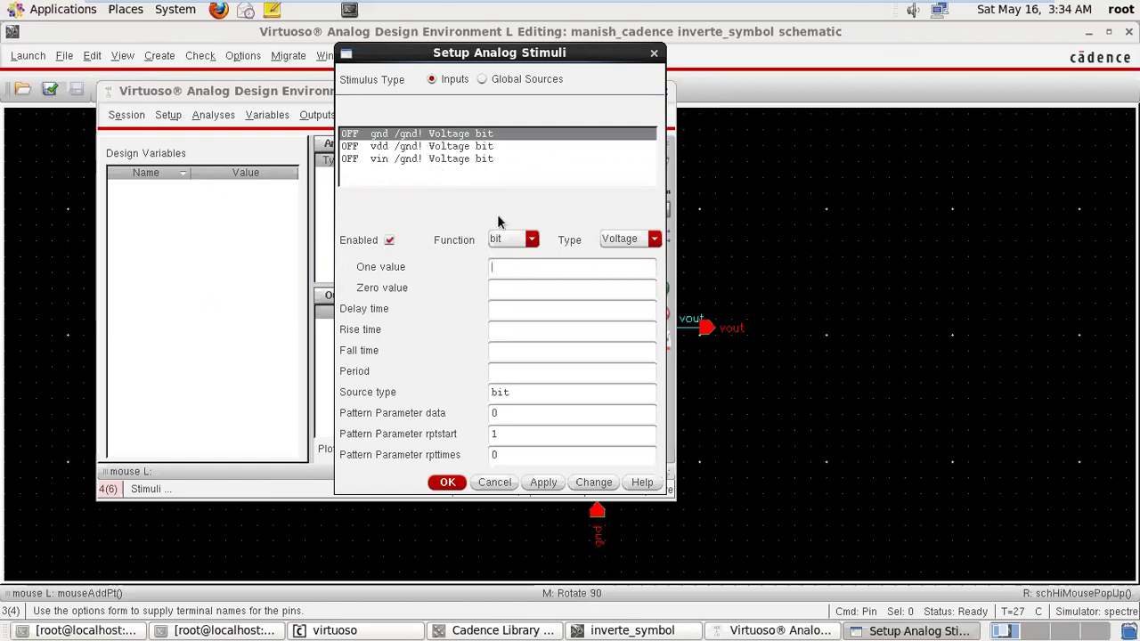
pyautogui.click(519, 240)
pyautogui.click(500, 266)
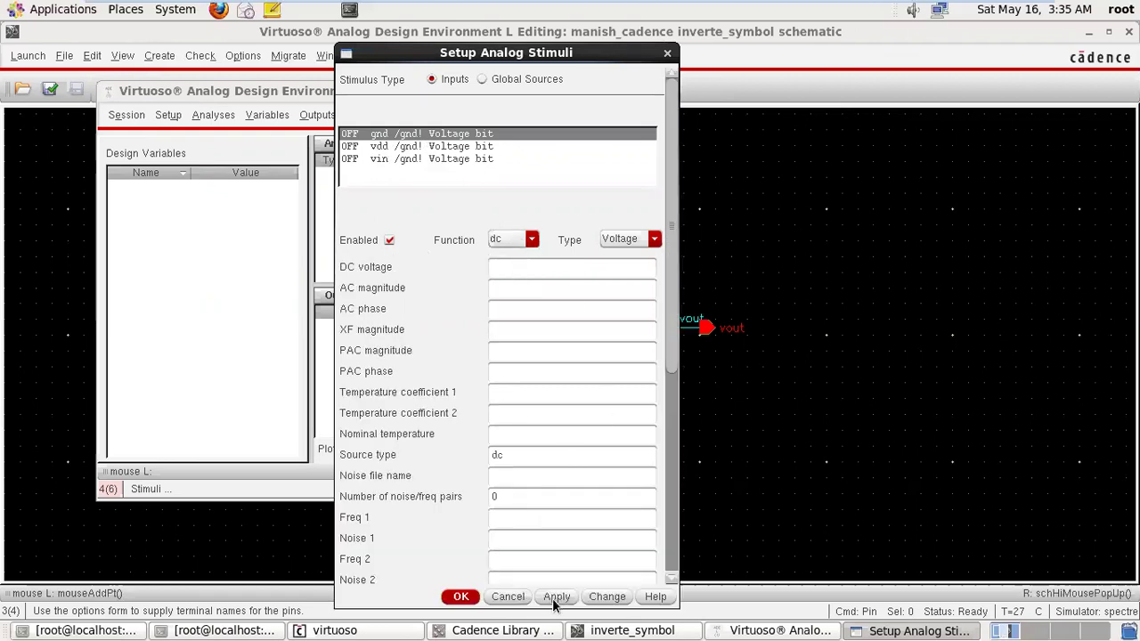
pyautogui.click(556, 597)
pyautogui.click(460, 597)
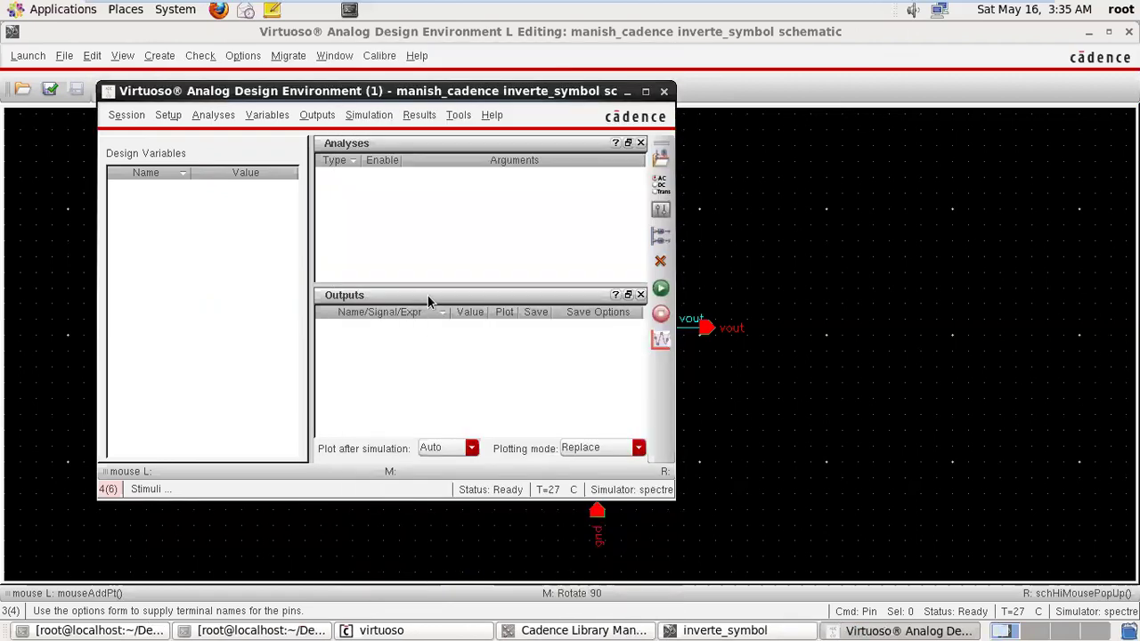
# Enable the vdd input's analog stimulus as a dc voltage of 1.5 and apply it.
pyautogui.click(169, 115)
pyautogui.click(193, 223)
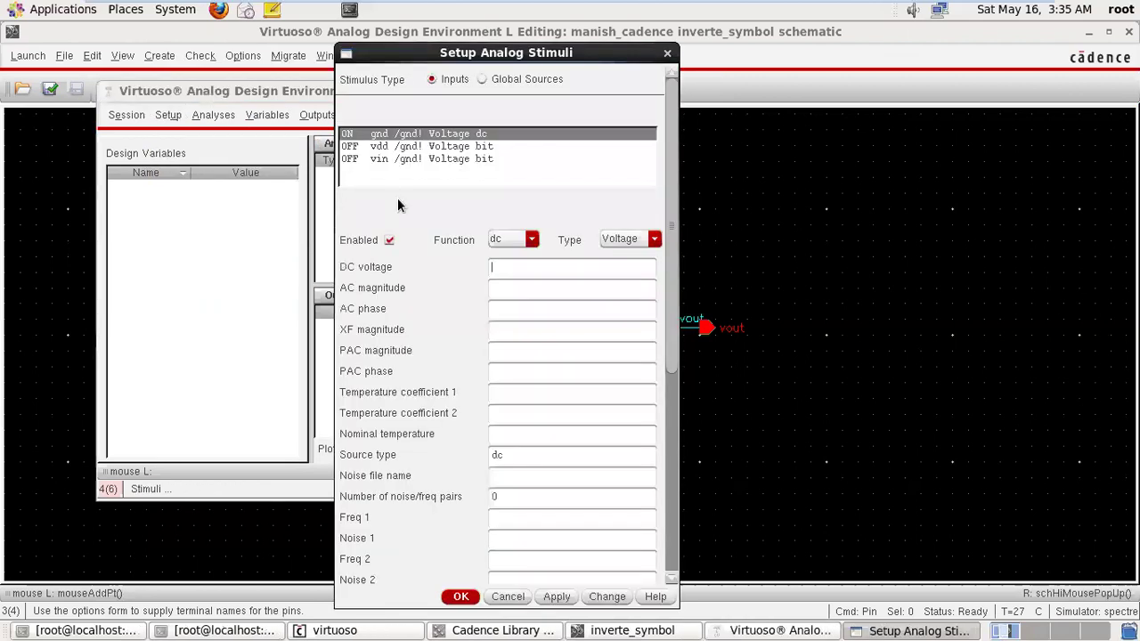
pyautogui.click(372, 147)
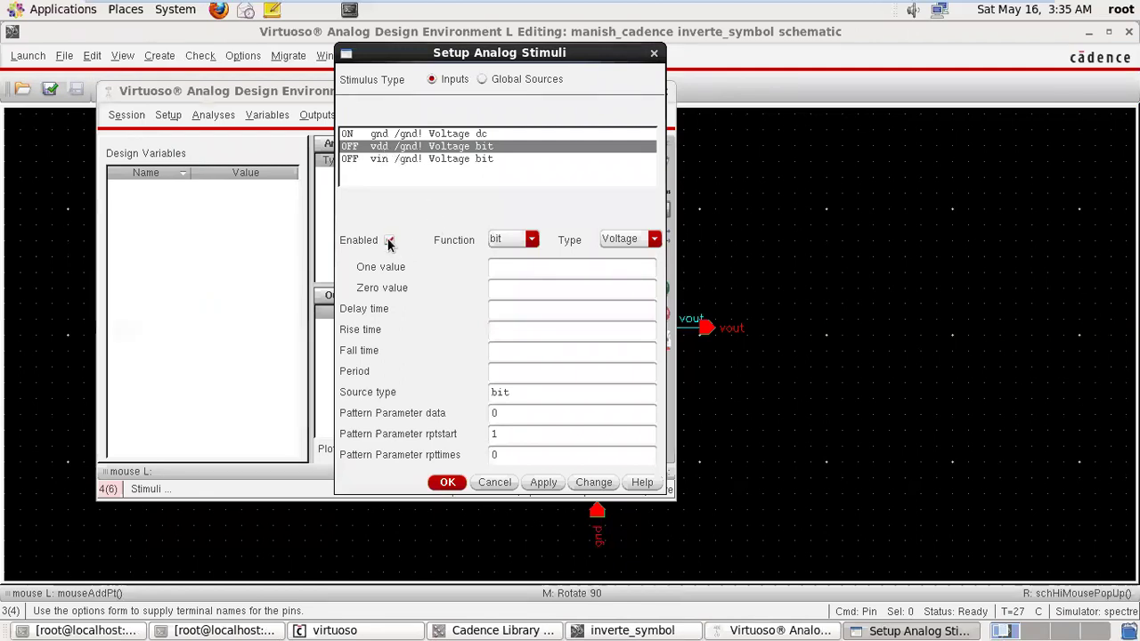
pyautogui.click(527, 241)
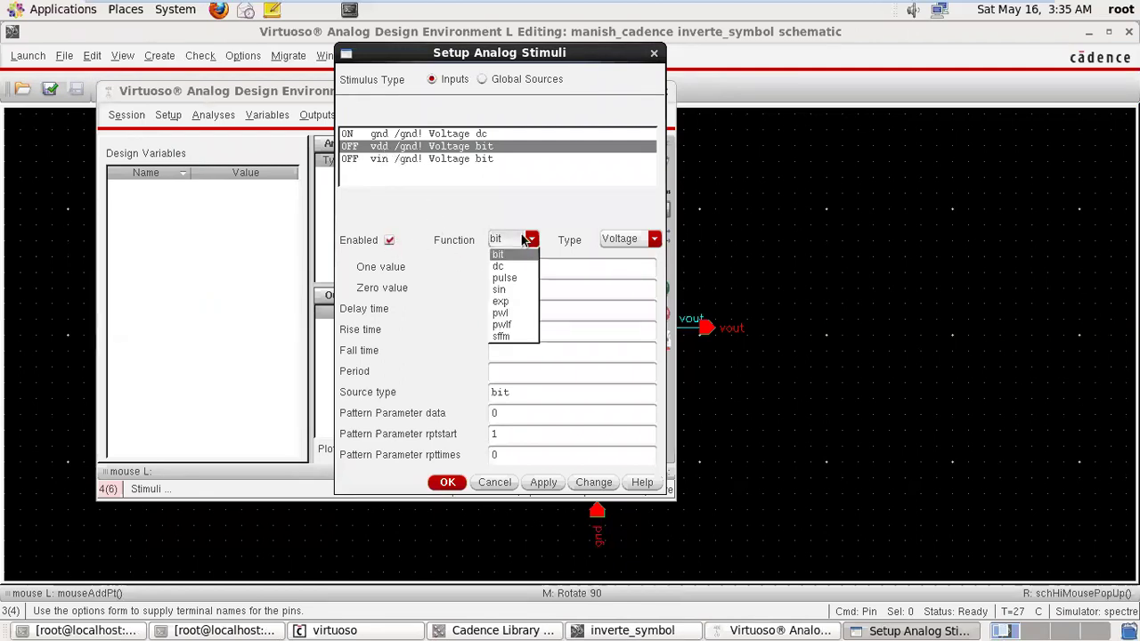
pyautogui.click(514, 266)
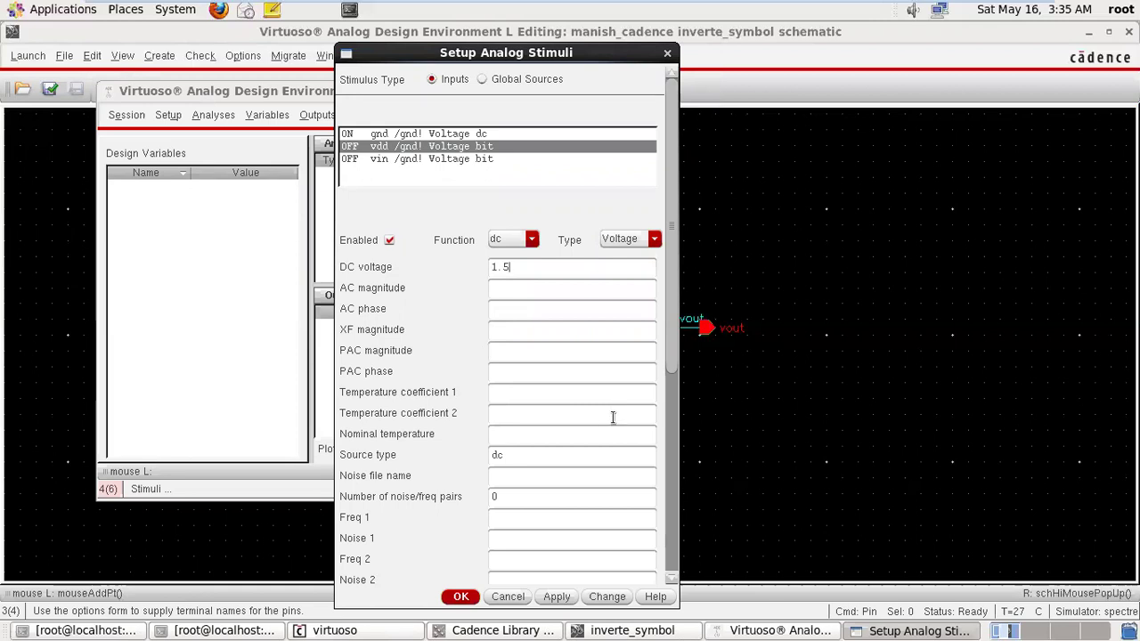
pyautogui.click(558, 597)
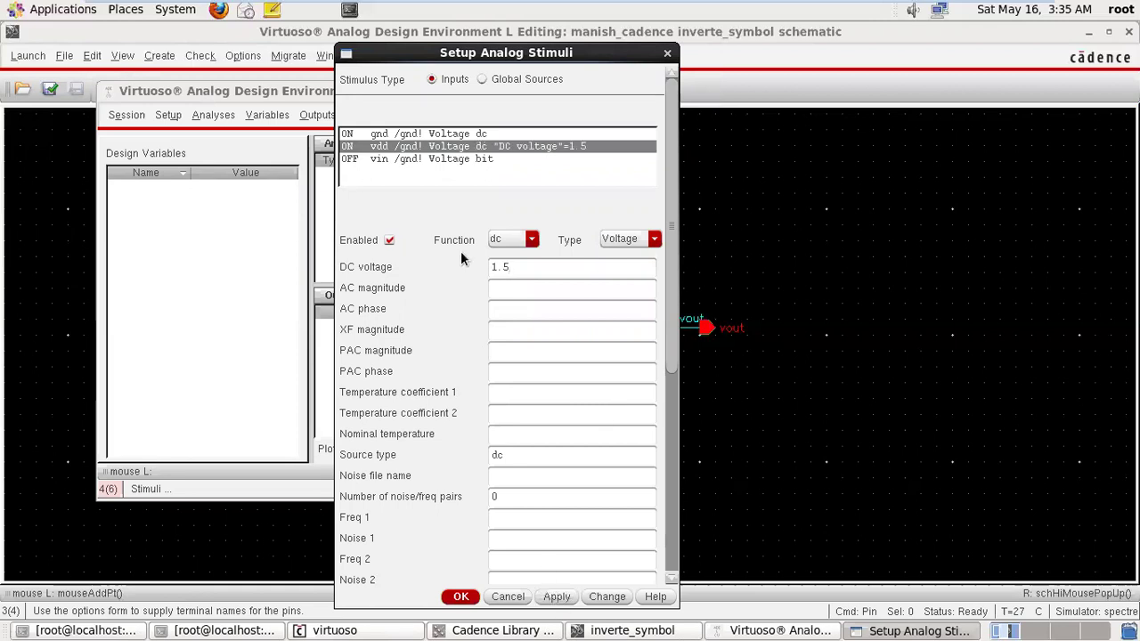
# Enable the vin input's analog stimulus as a pulse voltage with the DC voltage set to the variable x.
pyautogui.click(409, 161)
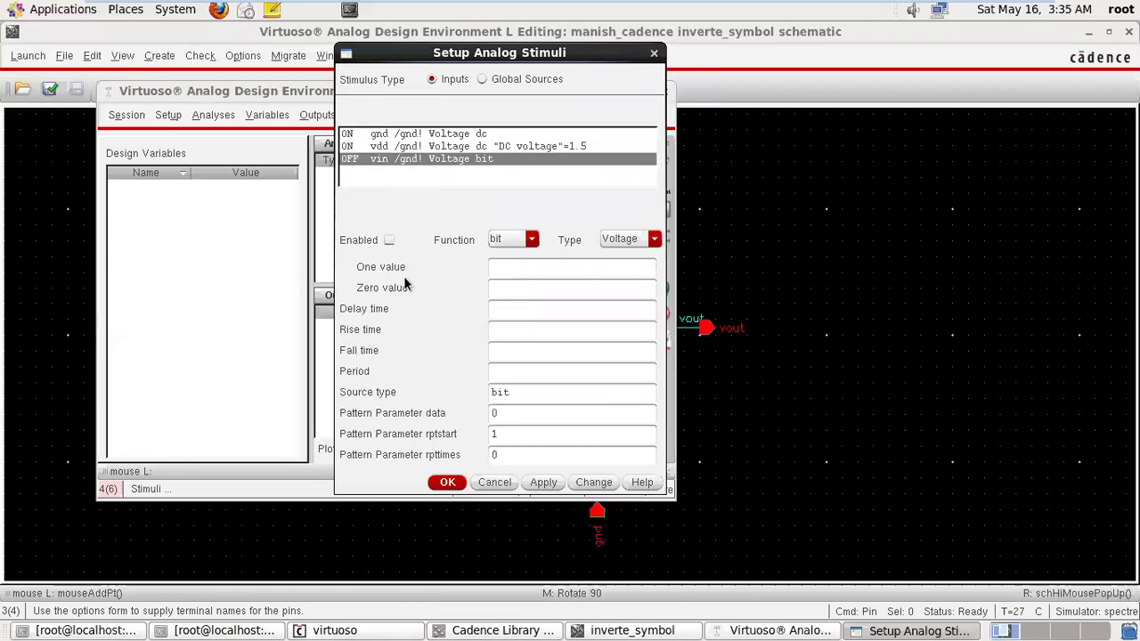
pyautogui.click(389, 240)
pyautogui.click(533, 241)
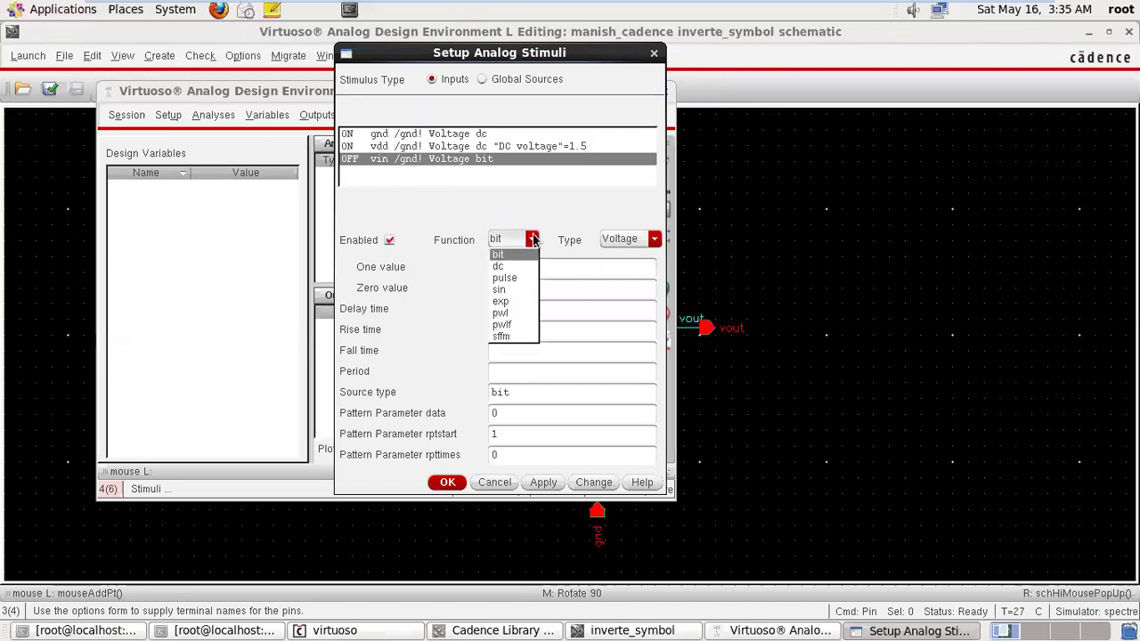
pyautogui.click(514, 278)
pyautogui.click(502, 269)
pyautogui.write('x')
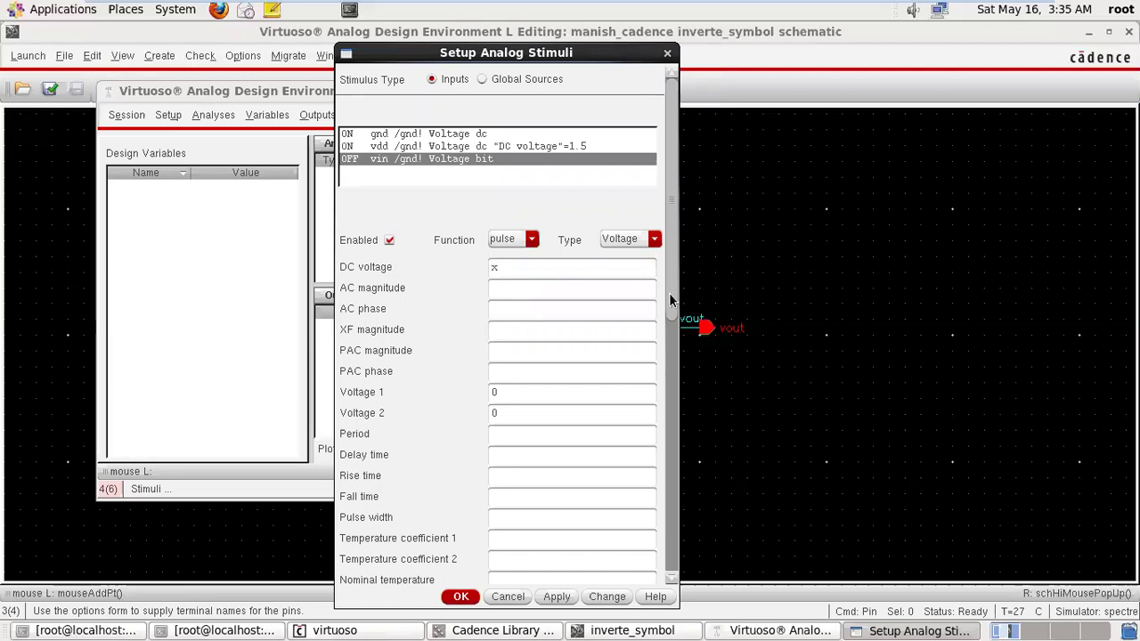
# Set vin's pulse to Voltage 1 of 1.5, period 1m and pulse width .5m, then apply and close the stimuli setup.
pyautogui.scroll(-1, 668, 294)
pyautogui.click(510, 373)
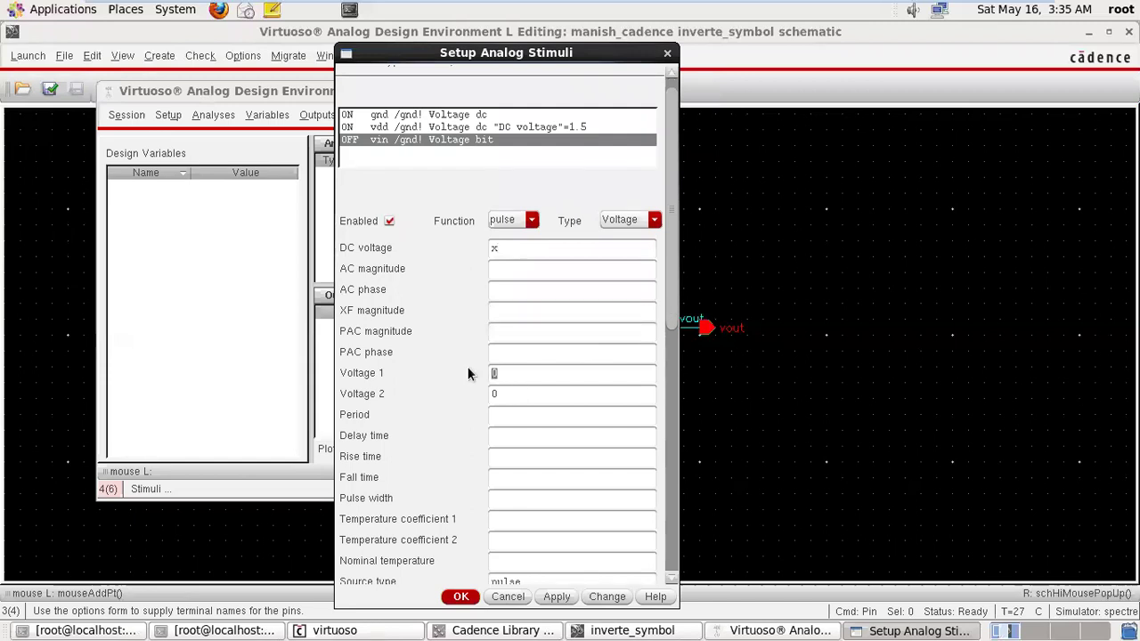
pyautogui.write('1.5')
pyautogui.click(500, 503)
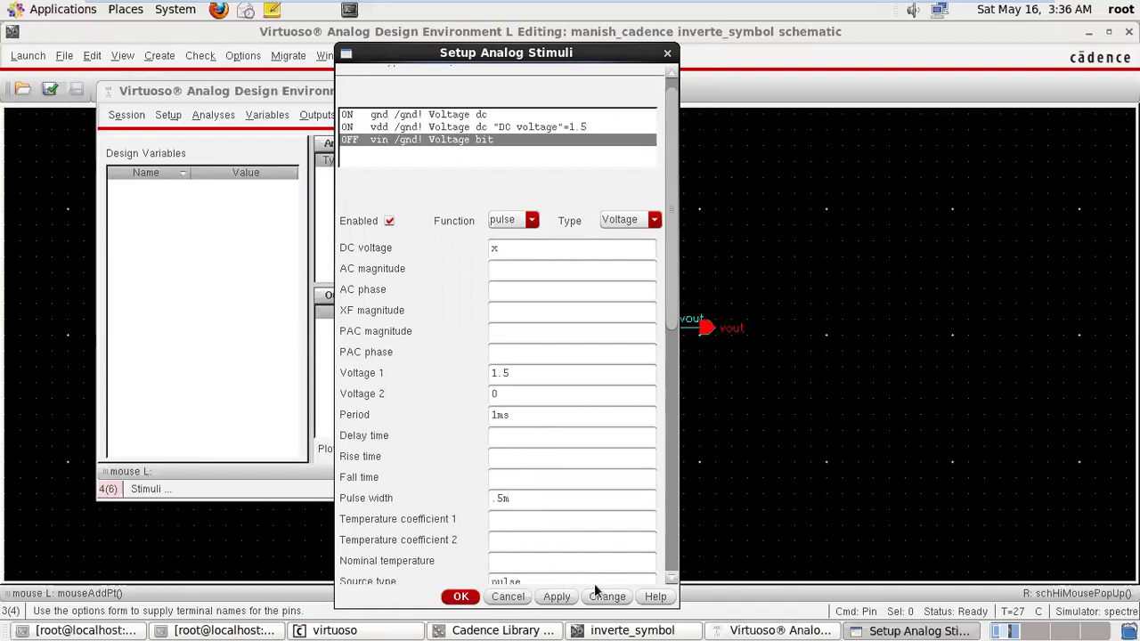
pyautogui.click(513, 417)
pyautogui.click(556, 596)
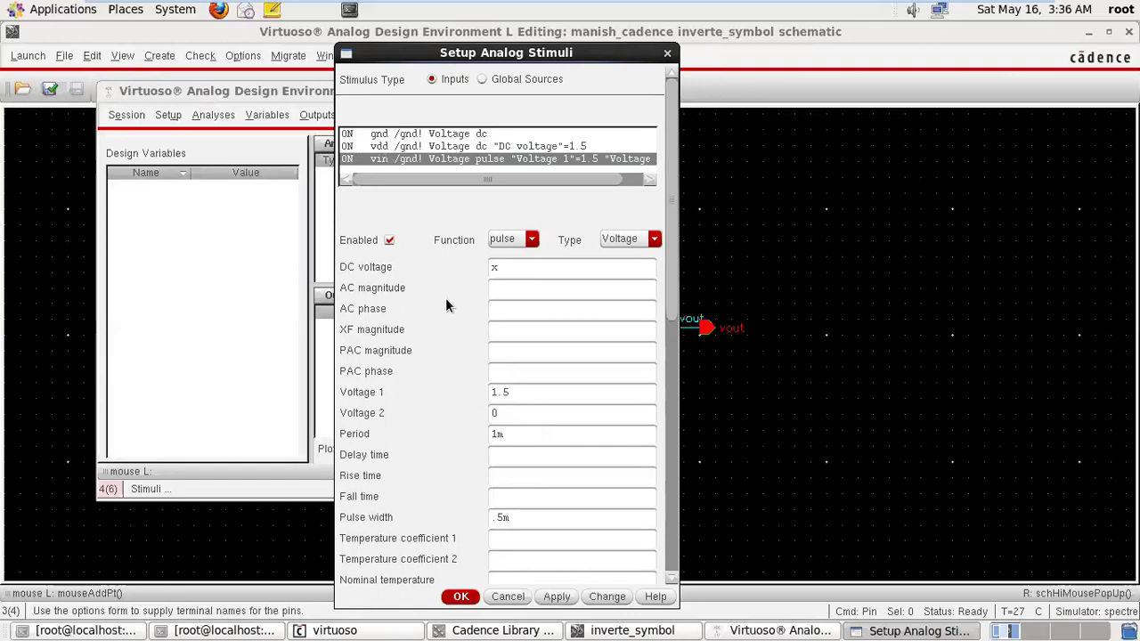
pyautogui.click(460, 598)
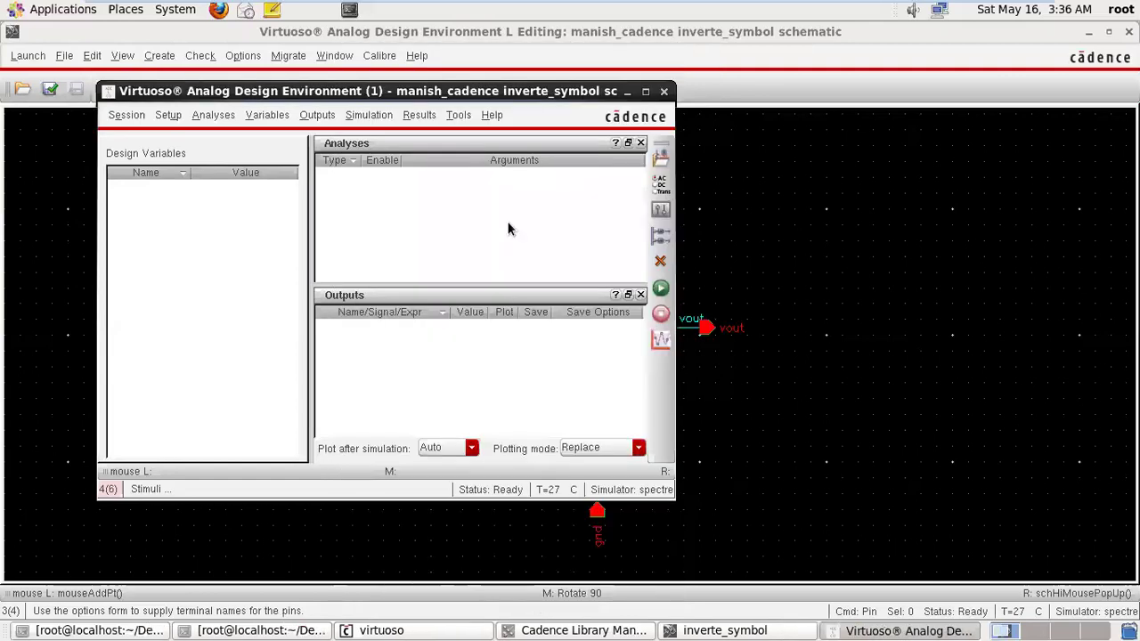
# Add a design variable x with a value of .6.
pyautogui.click(658, 187)
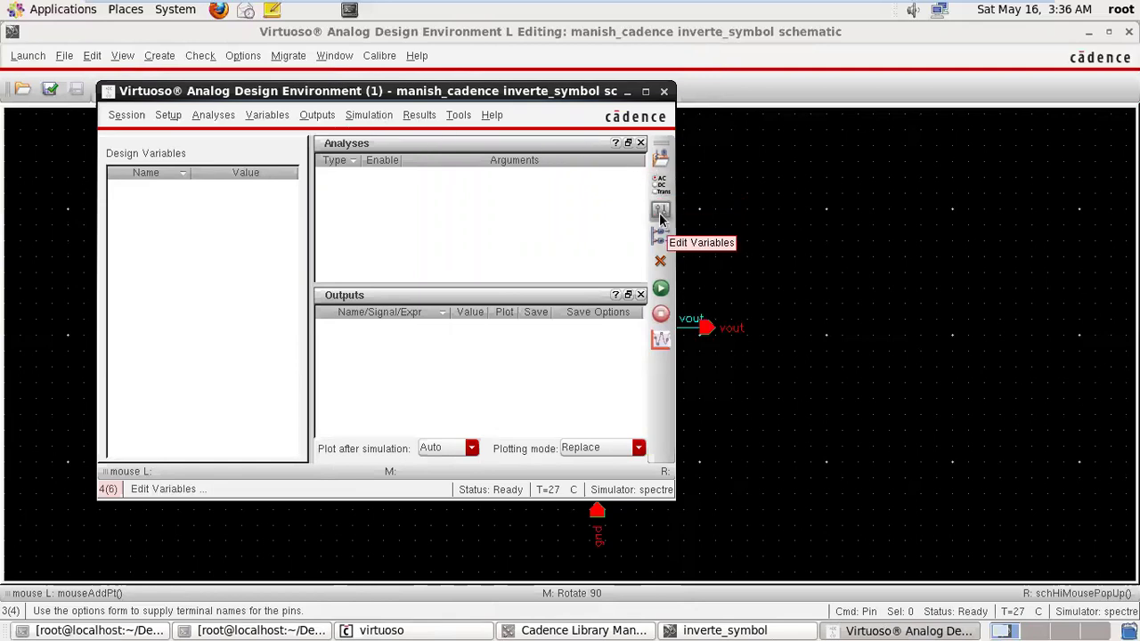
pyautogui.click(660, 214)
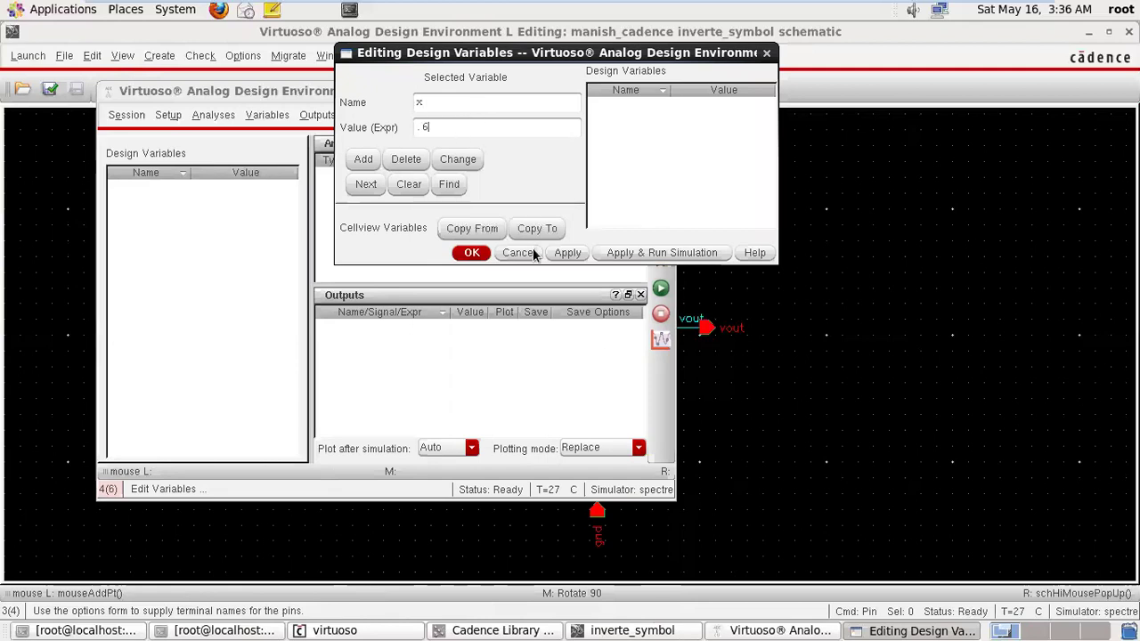
pyautogui.click(569, 253)
pyautogui.click(472, 253)
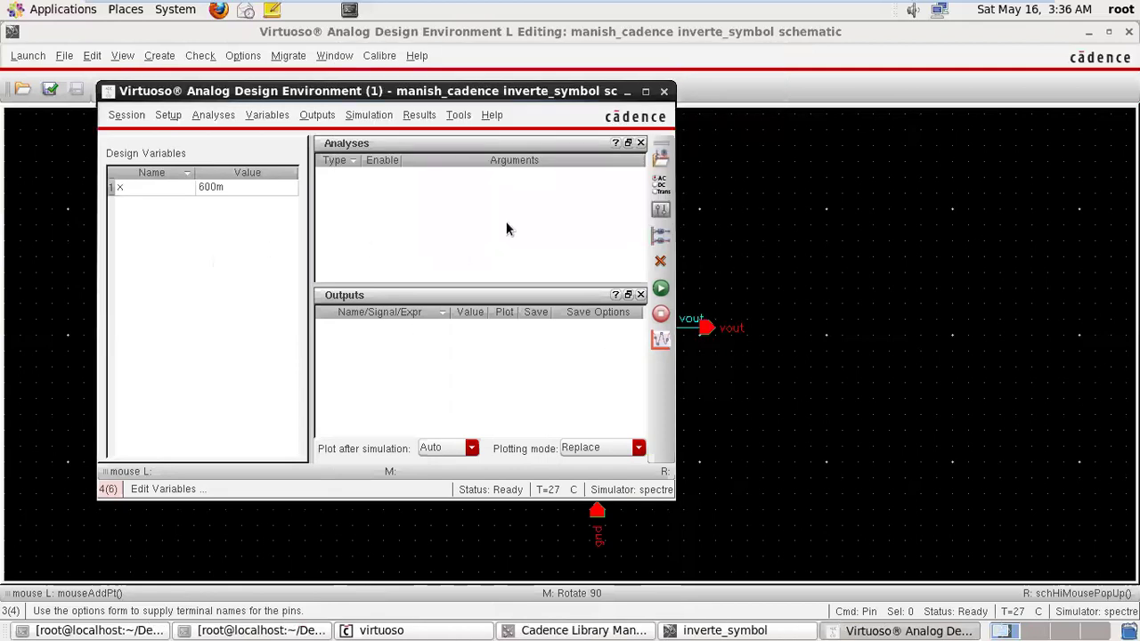
# Add an enabled transient analysis with a stop time of .005.
pyautogui.click(659, 186)
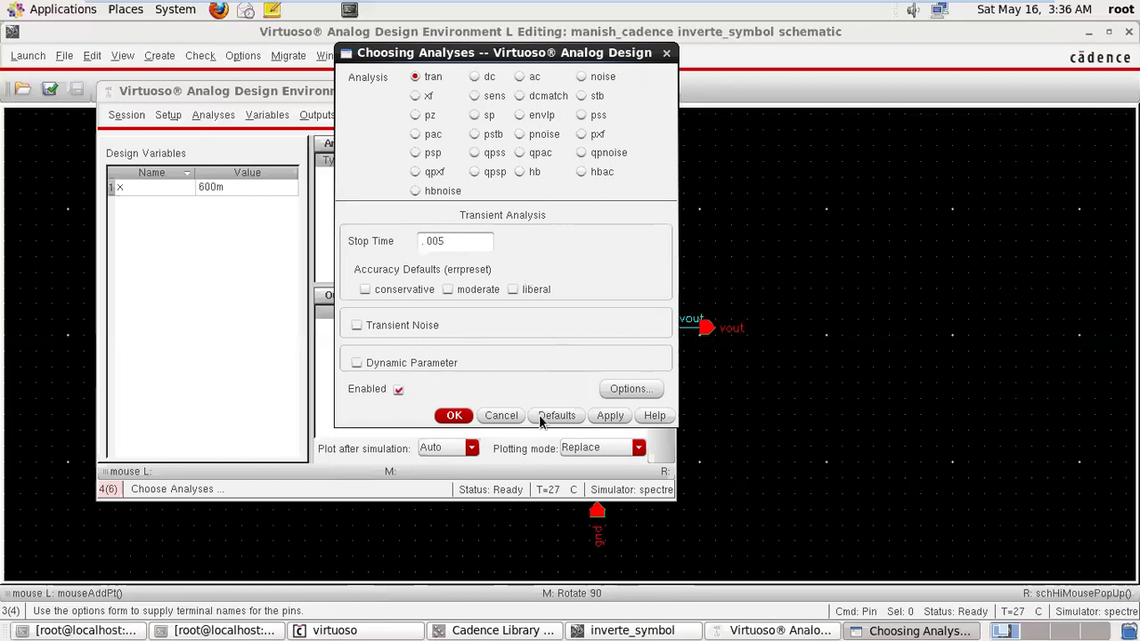
pyautogui.click(609, 416)
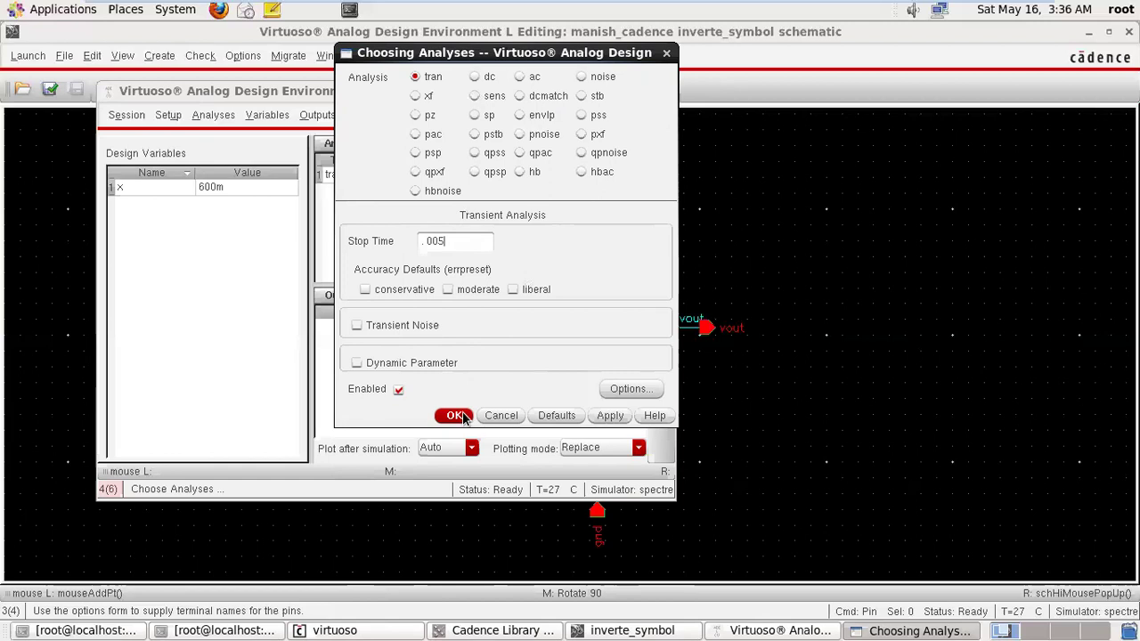
pyautogui.click(456, 416)
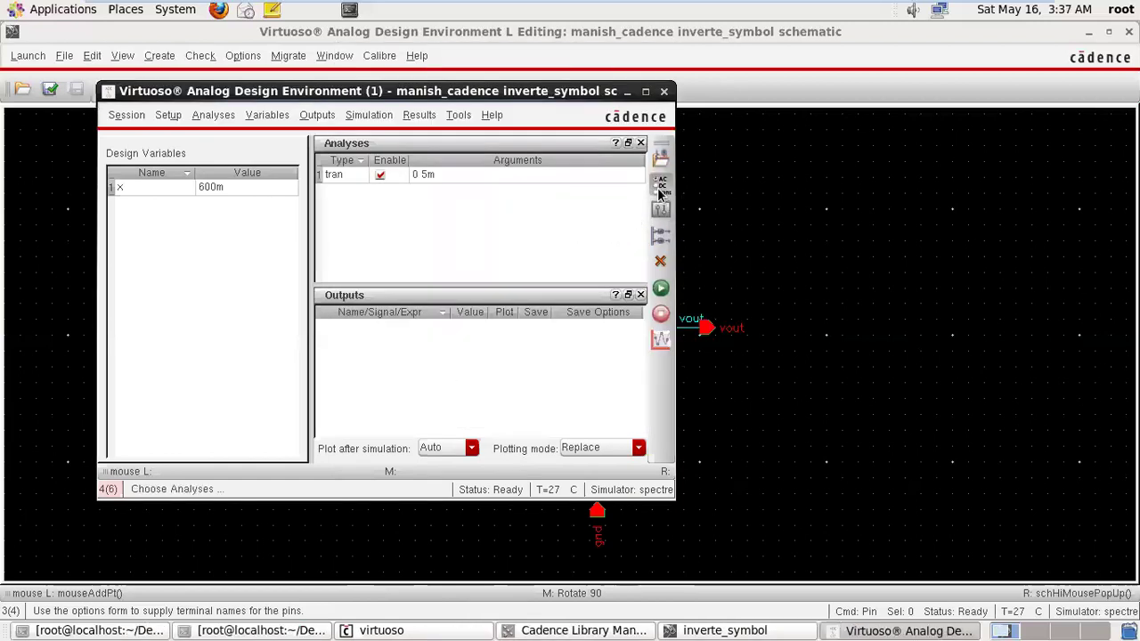
# Set up a dc analysis that saves the DC operating point and sweeps the design variable x.
pyautogui.click(660, 184)
pyautogui.click(475, 76)
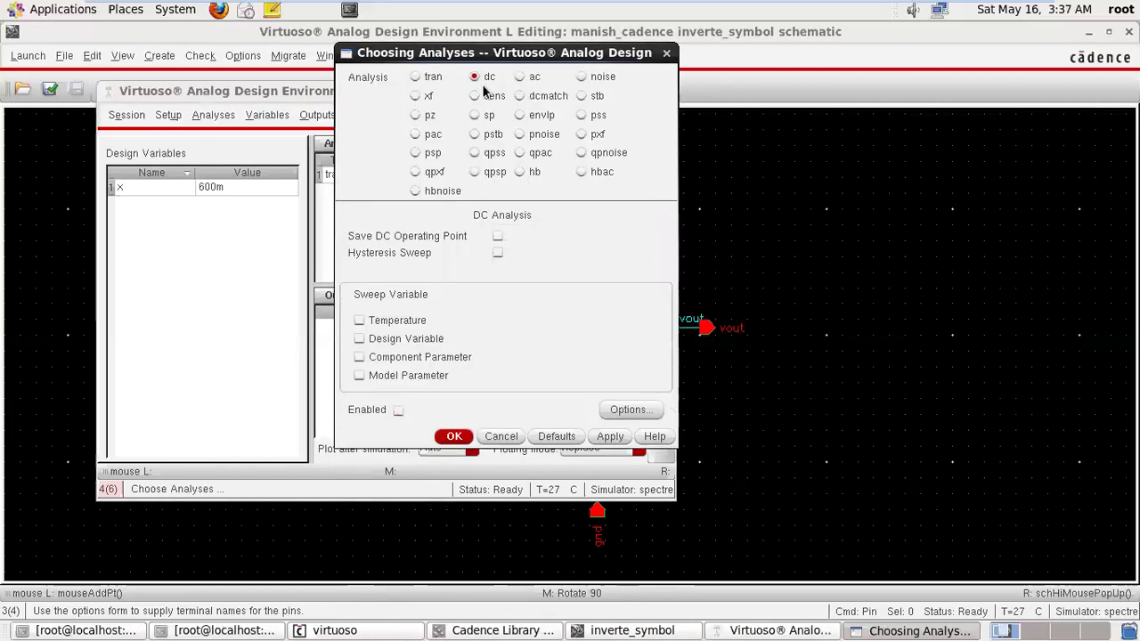
pyautogui.click(498, 236)
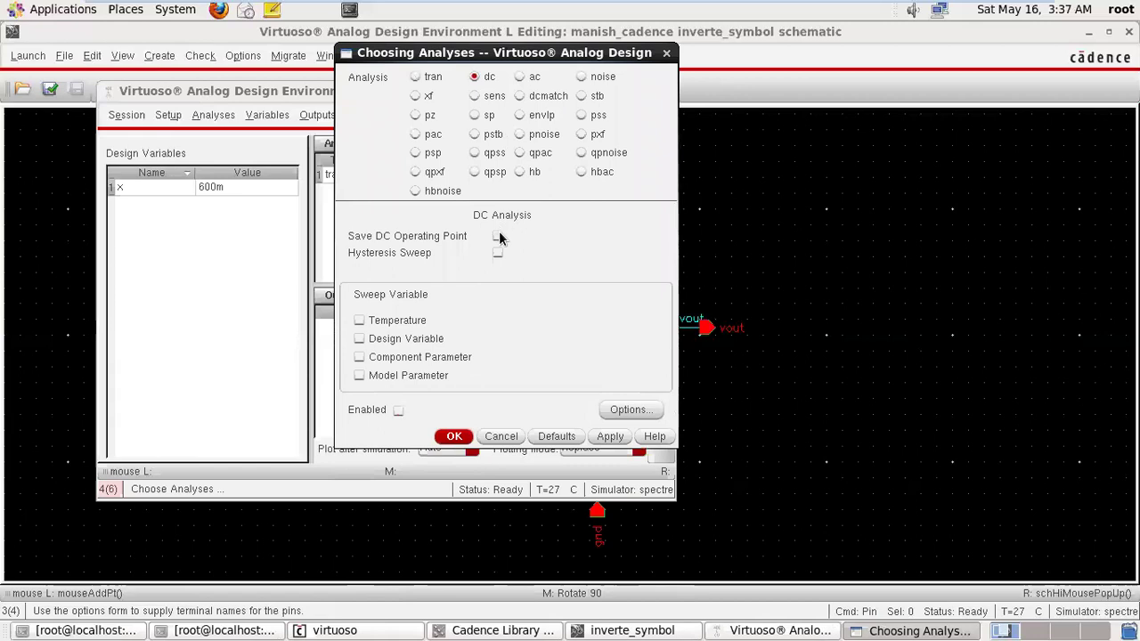
pyautogui.click(358, 339)
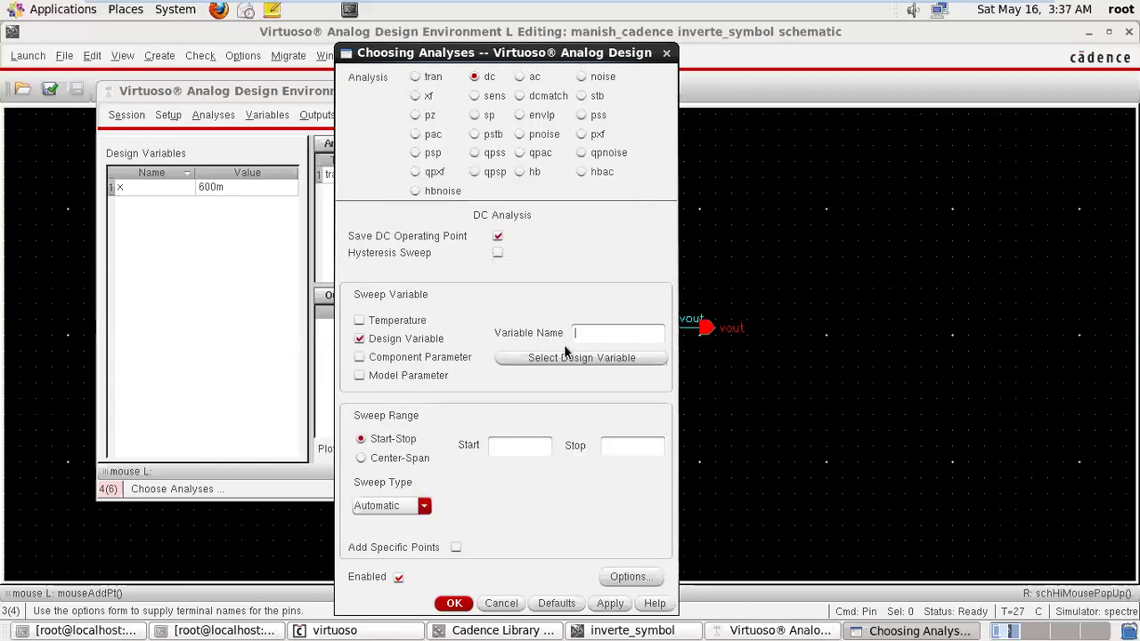
pyautogui.click(593, 359)
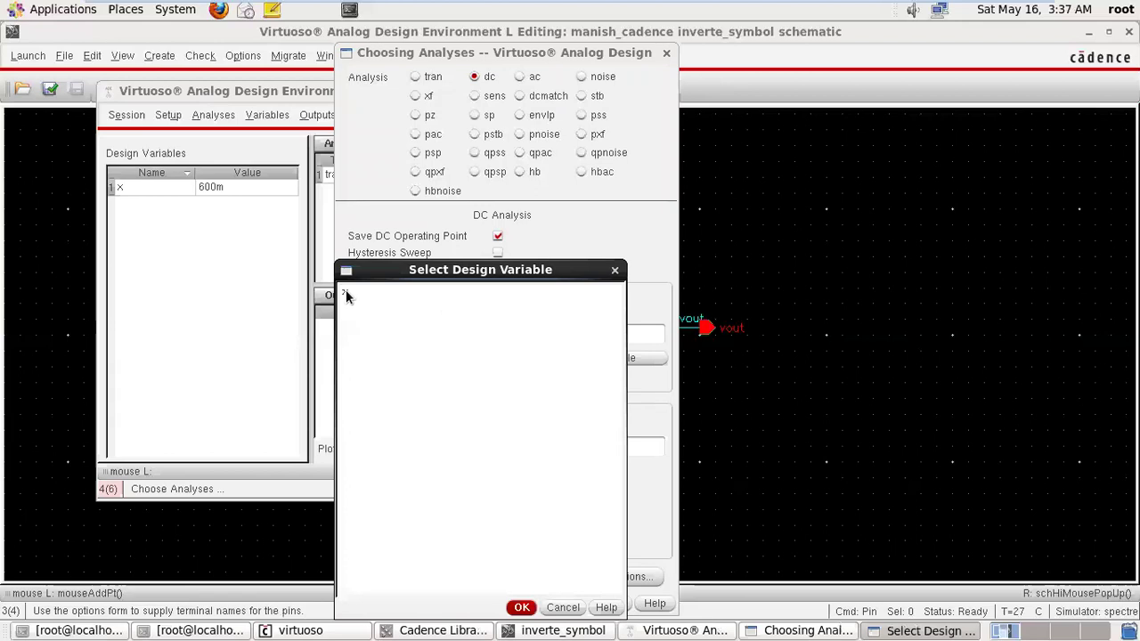
pyautogui.click(346, 292)
pyautogui.click(522, 607)
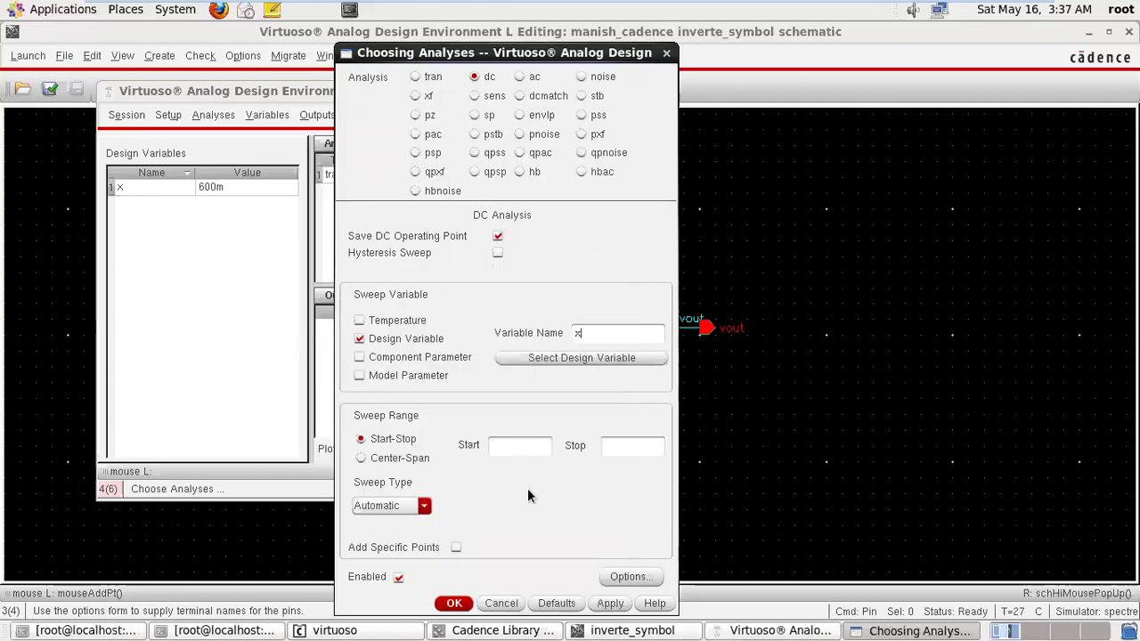
# Set the dc sweep range from 0 to 1.5 and add the analysis to the setup.
pyautogui.write('0')
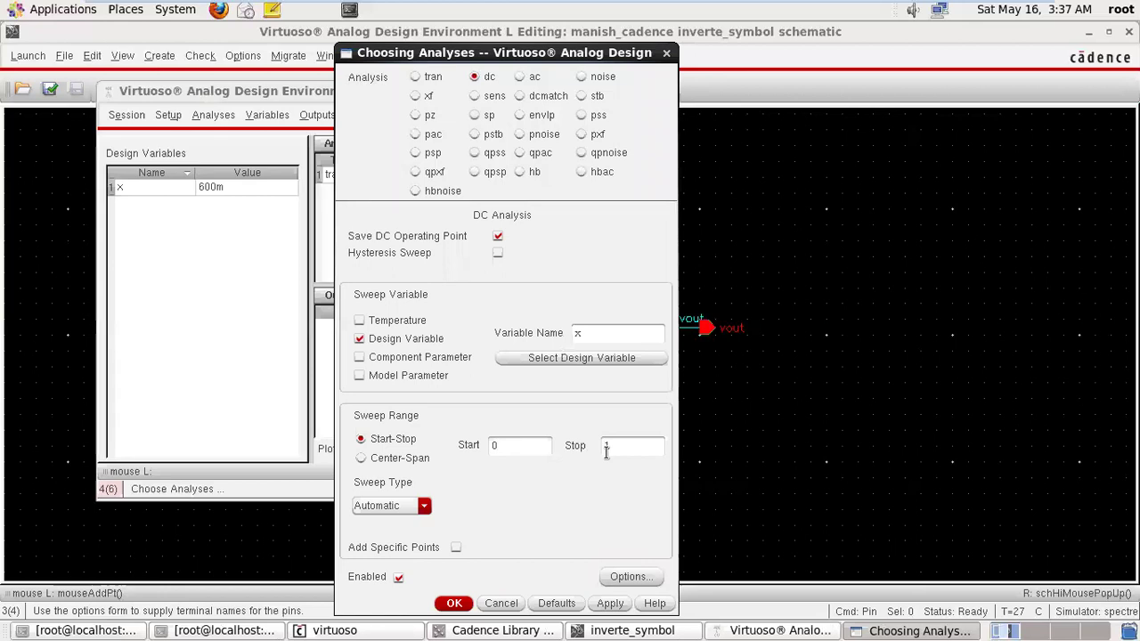
pyautogui.write('1.5')
pyautogui.click(612, 603)
pyautogui.click(455, 604)
pyautogui.click(379, 189)
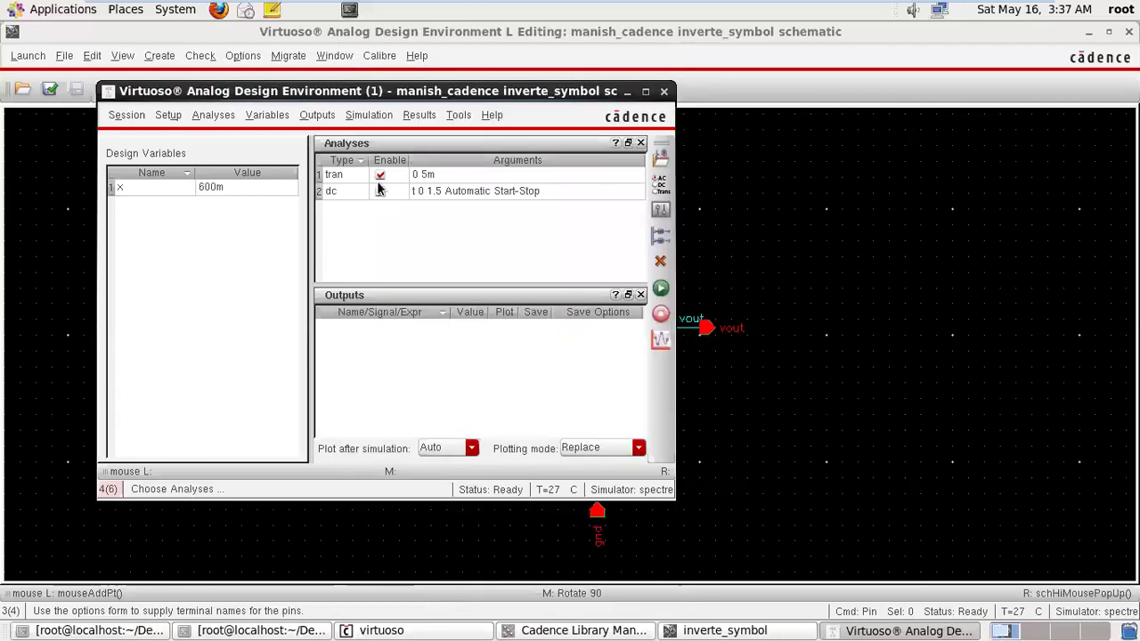
# Select the vin and vout nets on the schematic as outputs to plot, and return to the simulation setup window.
pyautogui.click(317, 115)
pyautogui.moveTo(366, 193)
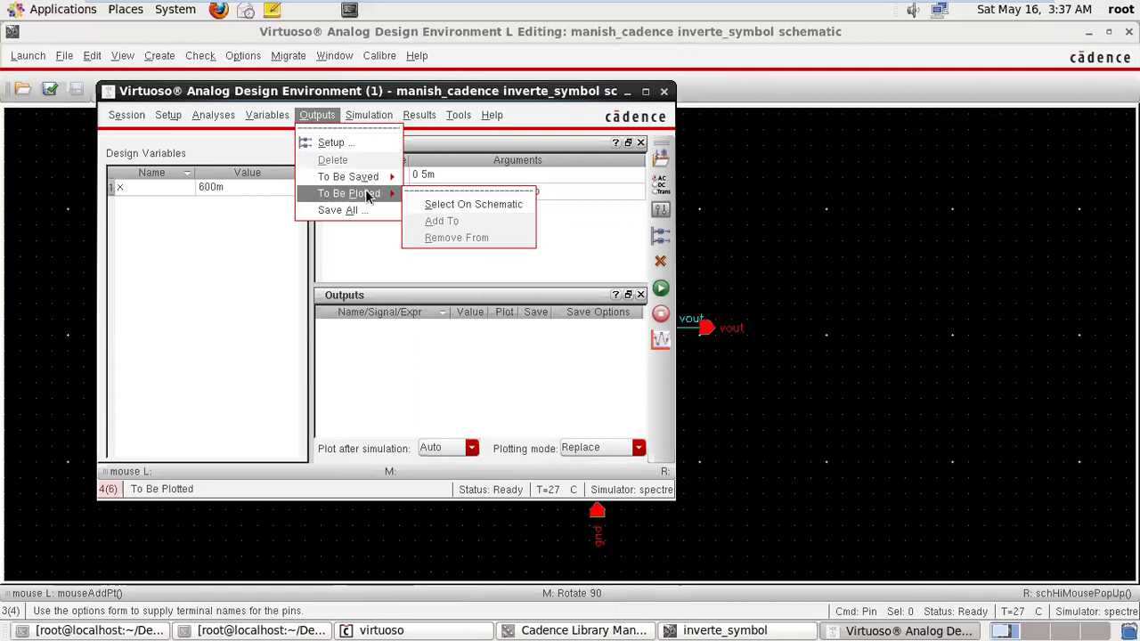
pyautogui.click(461, 206)
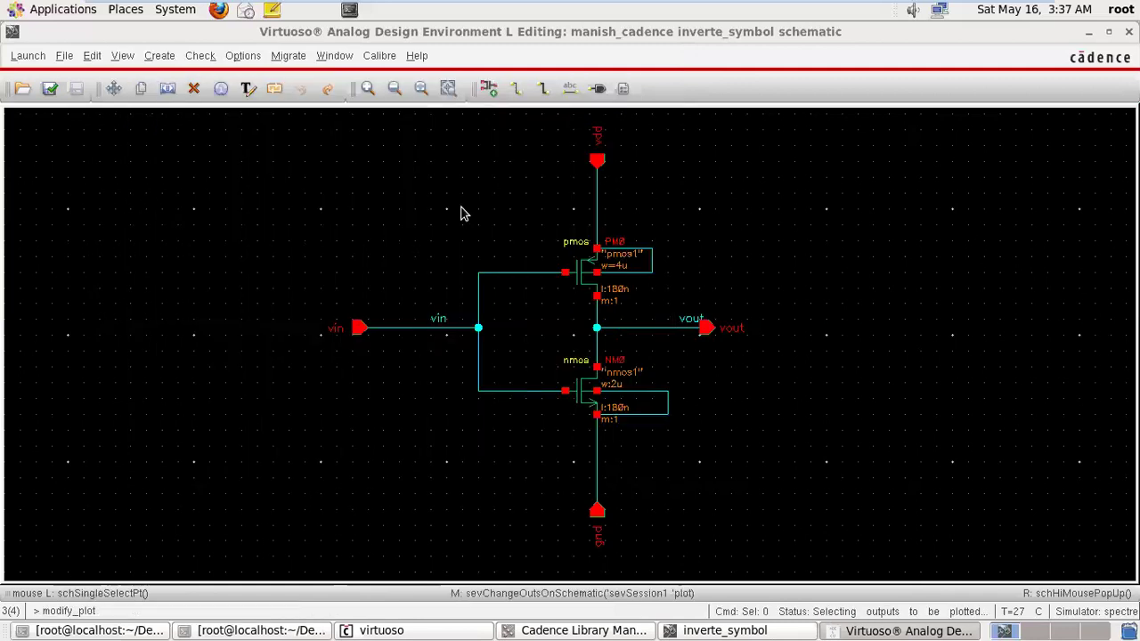
pyautogui.click(424, 329)
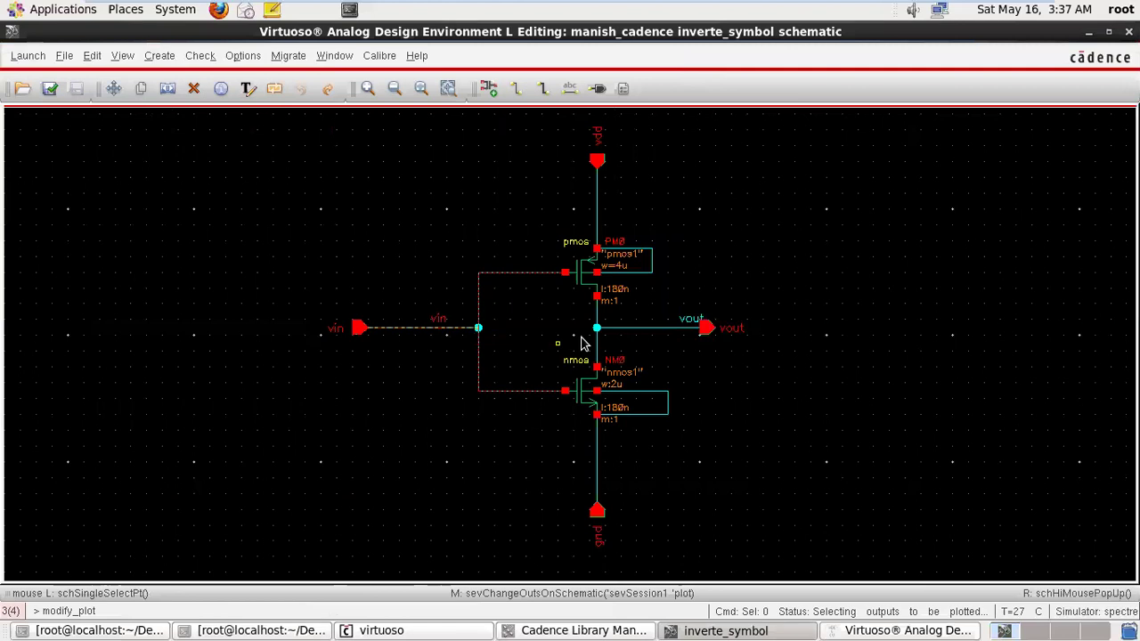
pyautogui.click(646, 329)
pyautogui.click(895, 630)
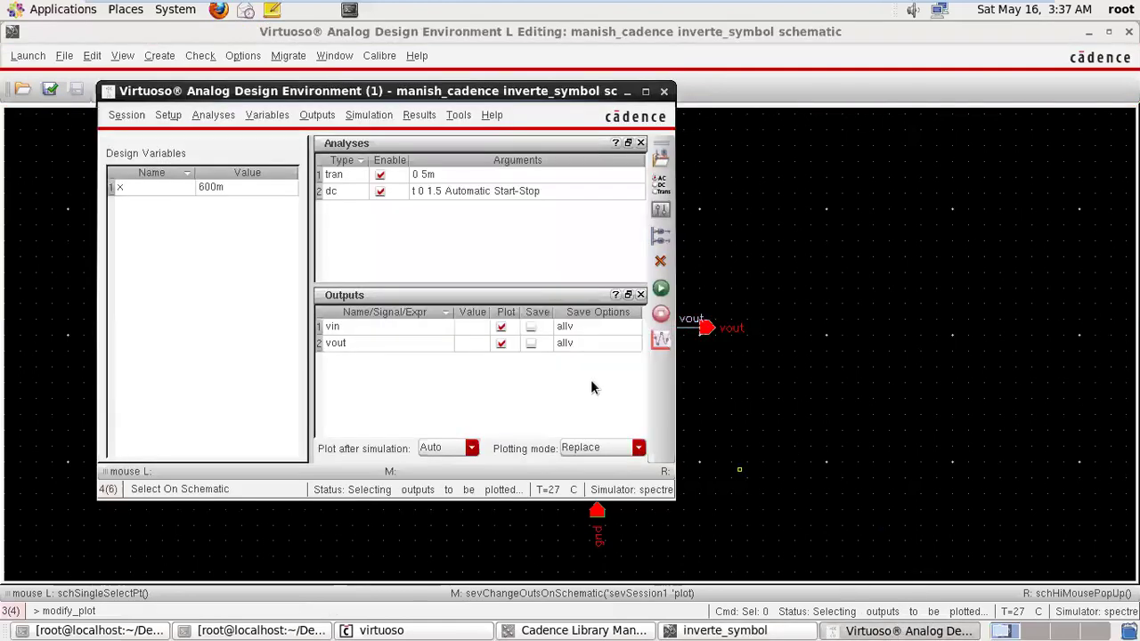
# Netlist and run the simulation, and maximize the waveform window.
pyautogui.click(660, 289)
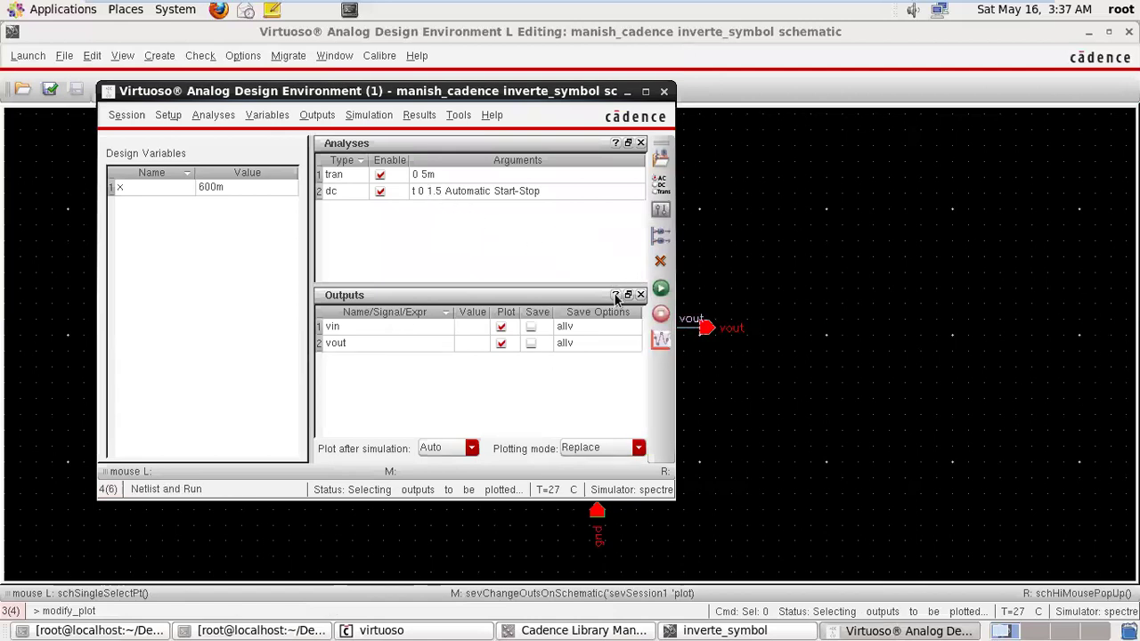
pyautogui.click(659, 290)
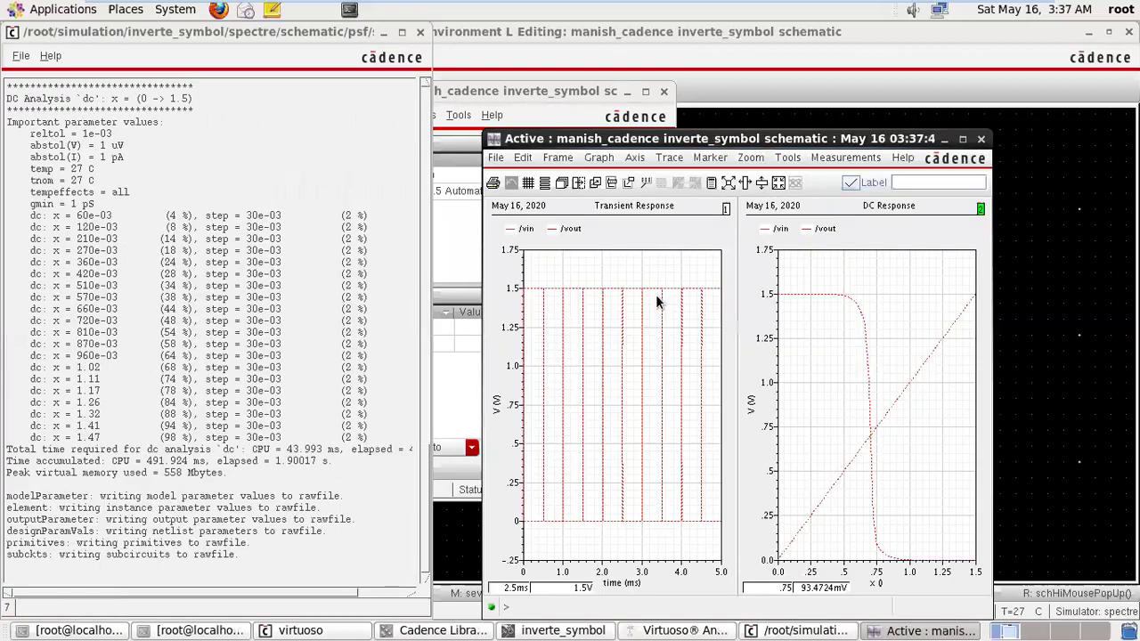
pyautogui.click(963, 139)
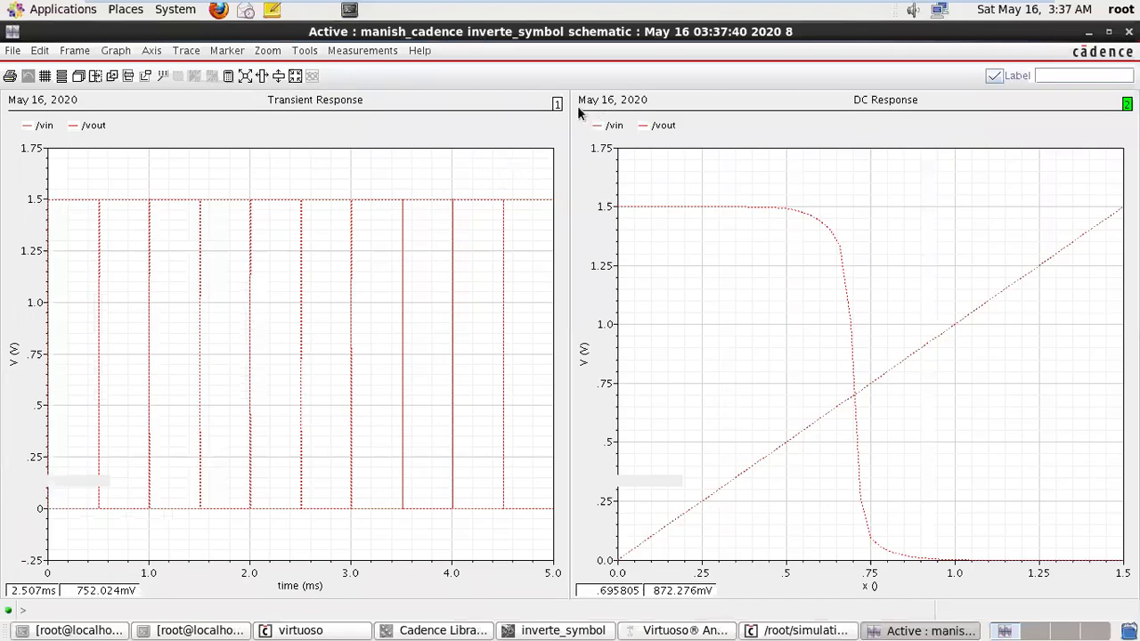
# Split the Transient Response graph into separate strips for its traces.
pyautogui.click(399, 121)
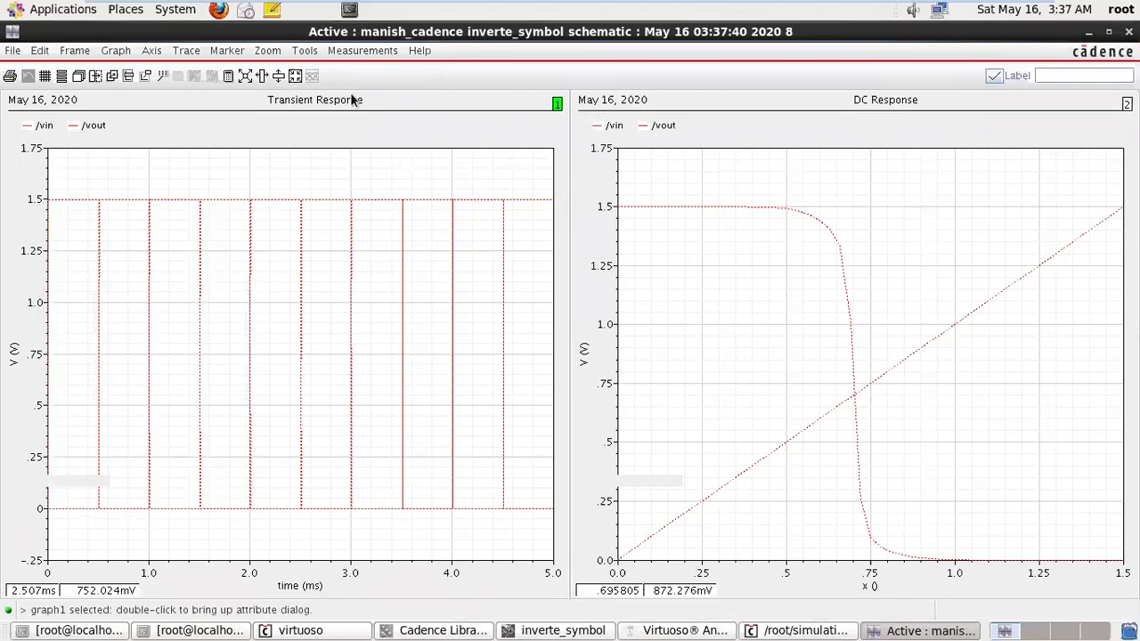
pyautogui.click(152, 51)
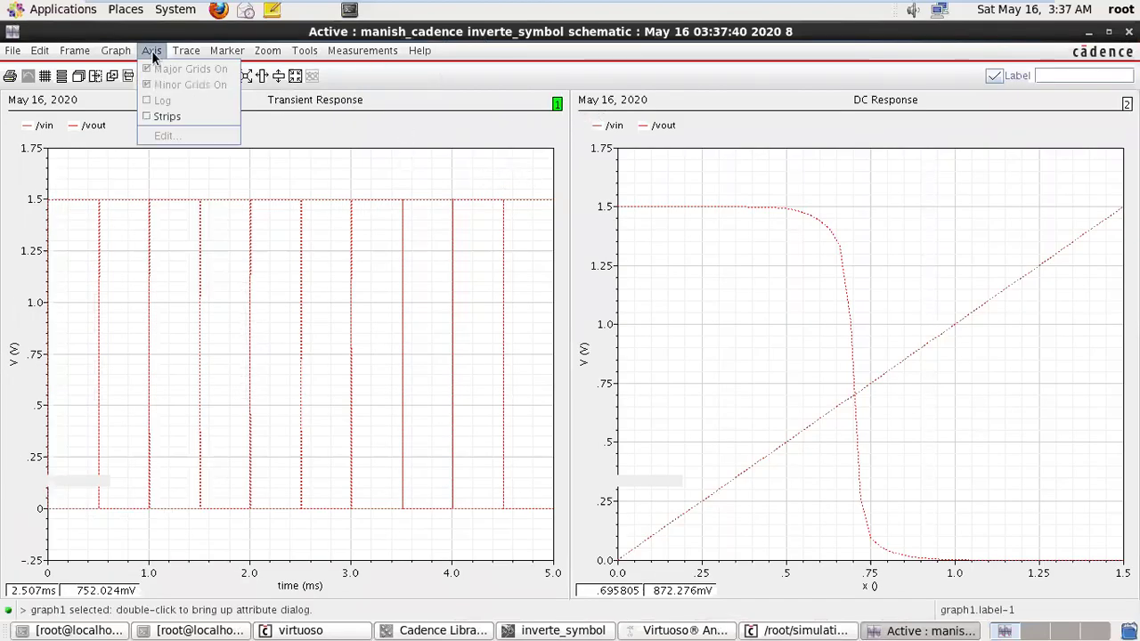
pyautogui.click(146, 115)
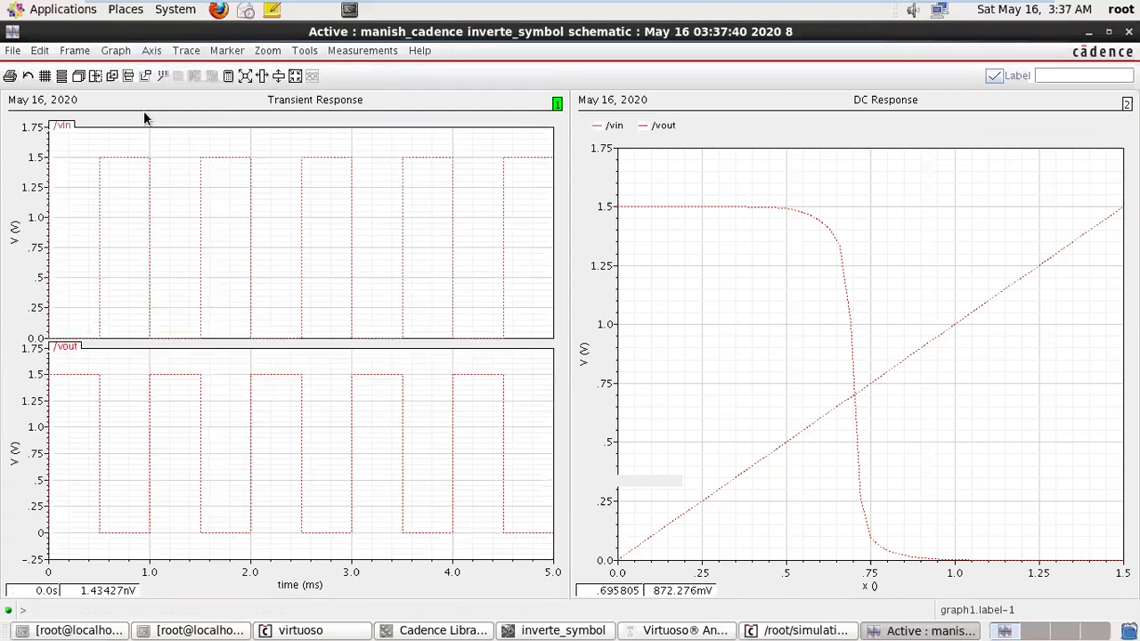
# Set the line weight of the /vout trace in the Transient Response graph to Bold.
pyautogui.doubleClick(100, 380)
pyautogui.click(949, 197)
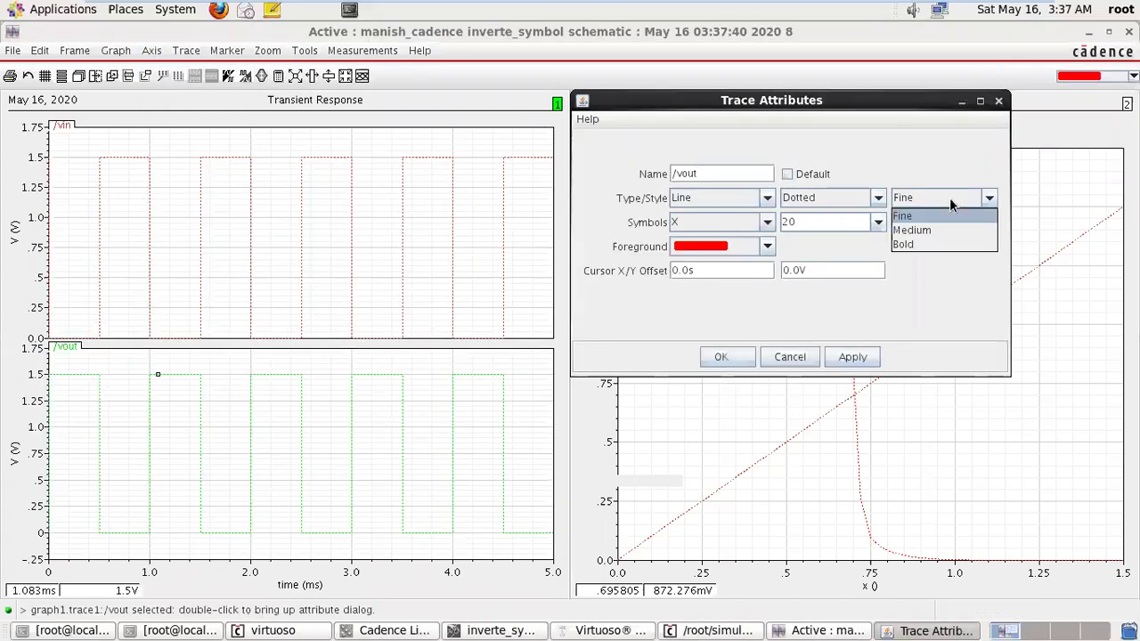
pyautogui.click(923, 245)
pyautogui.click(728, 358)
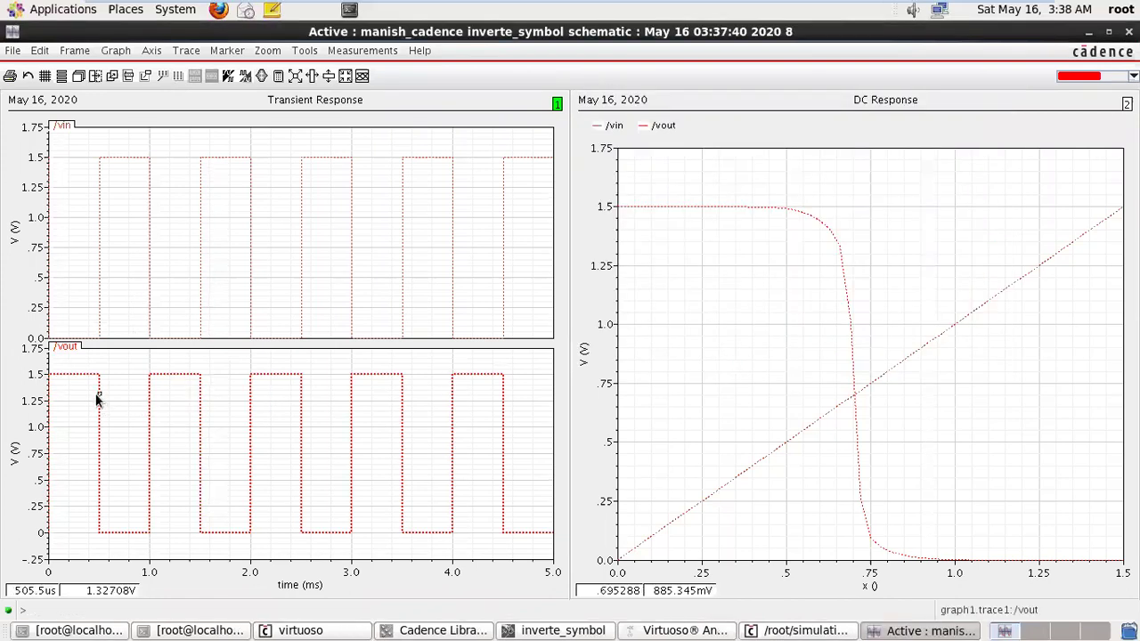
# Set the line weight of the /vin trace in the Transient Response graph to Bold.
pyautogui.doubleClick(96, 259)
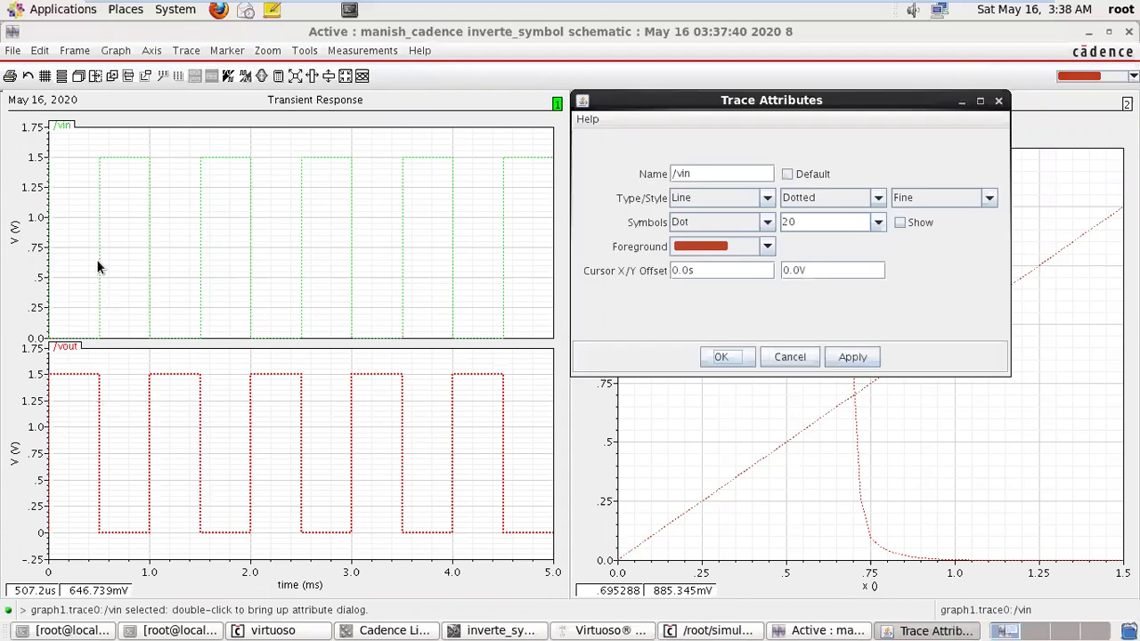
pyautogui.click(913, 195)
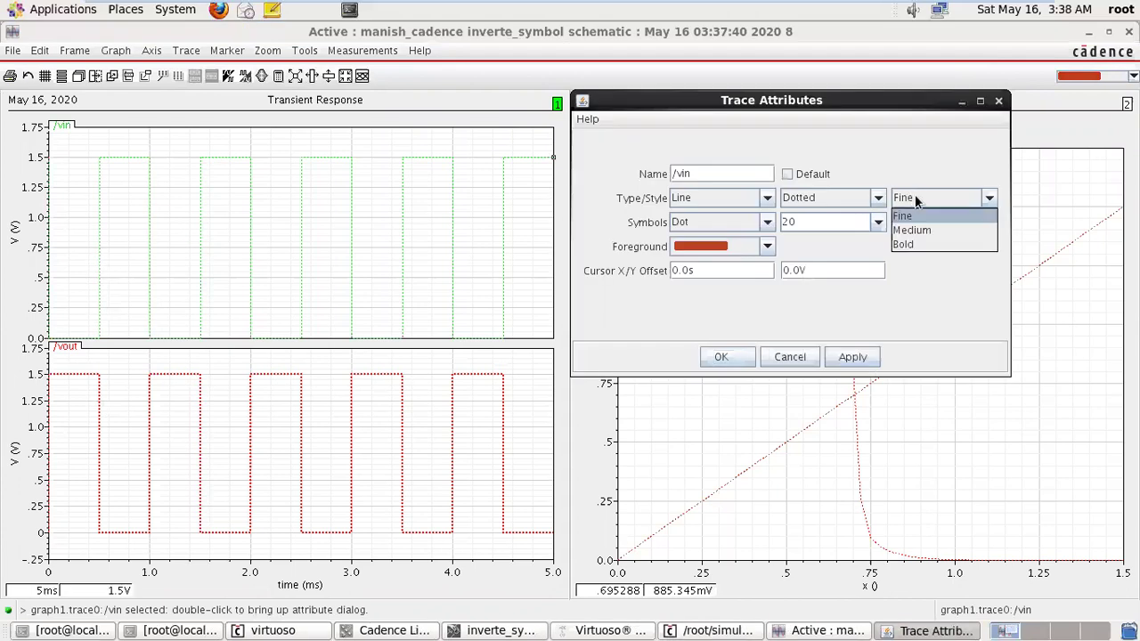
pyautogui.click(924, 245)
pyautogui.click(721, 358)
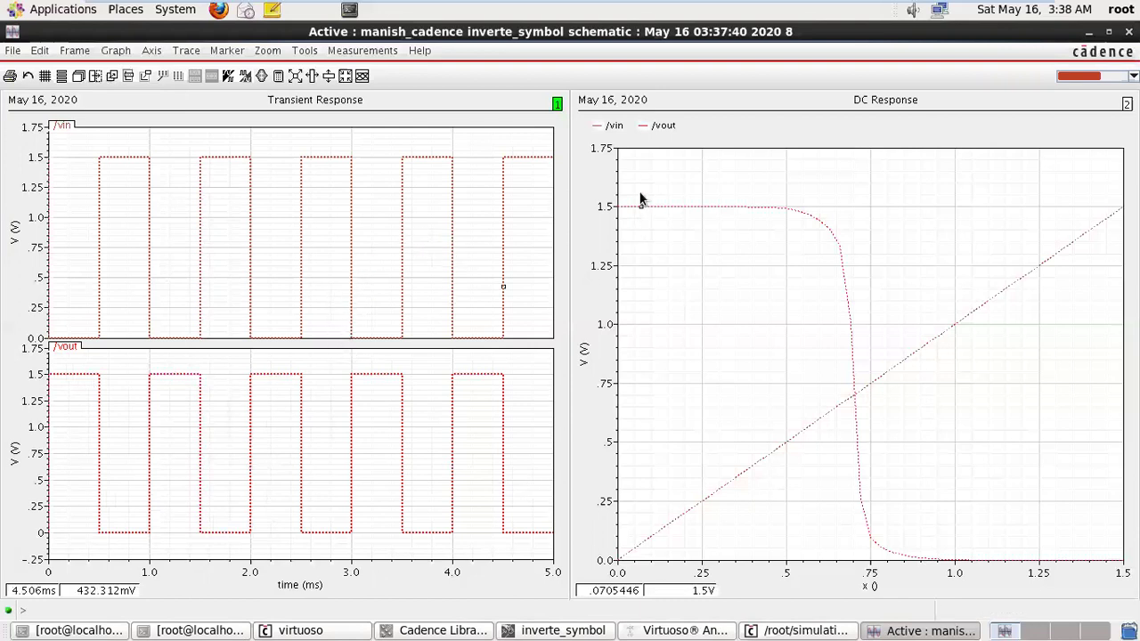
# Split the DC Response graph into separate strips for its /vin and /vout traces.
pyautogui.doubleClick(706, 122)
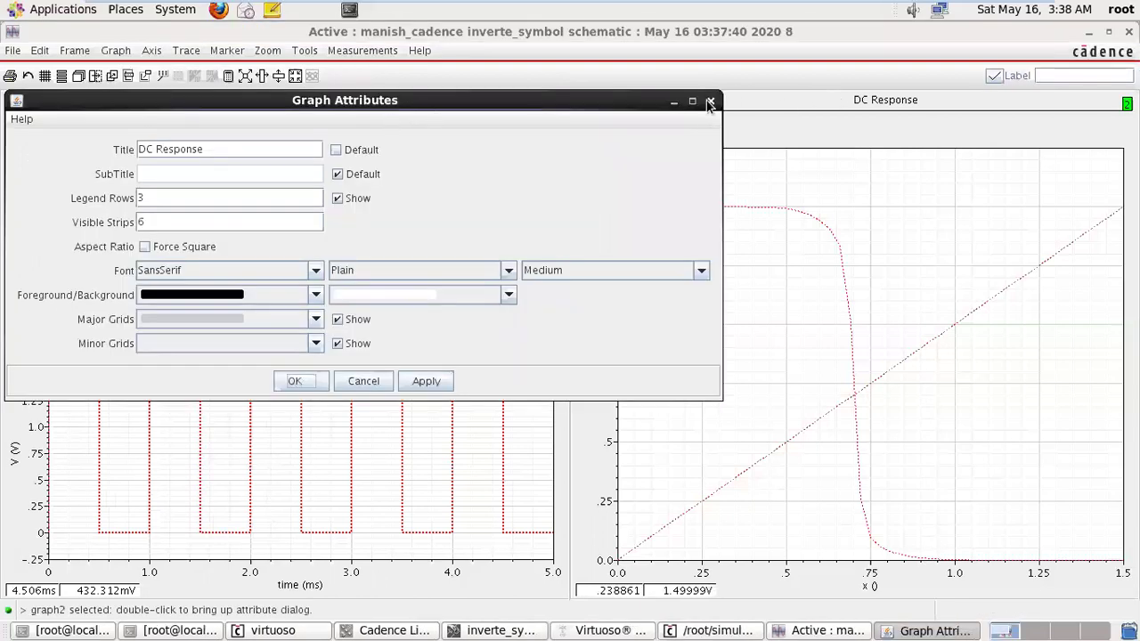
pyautogui.click(711, 101)
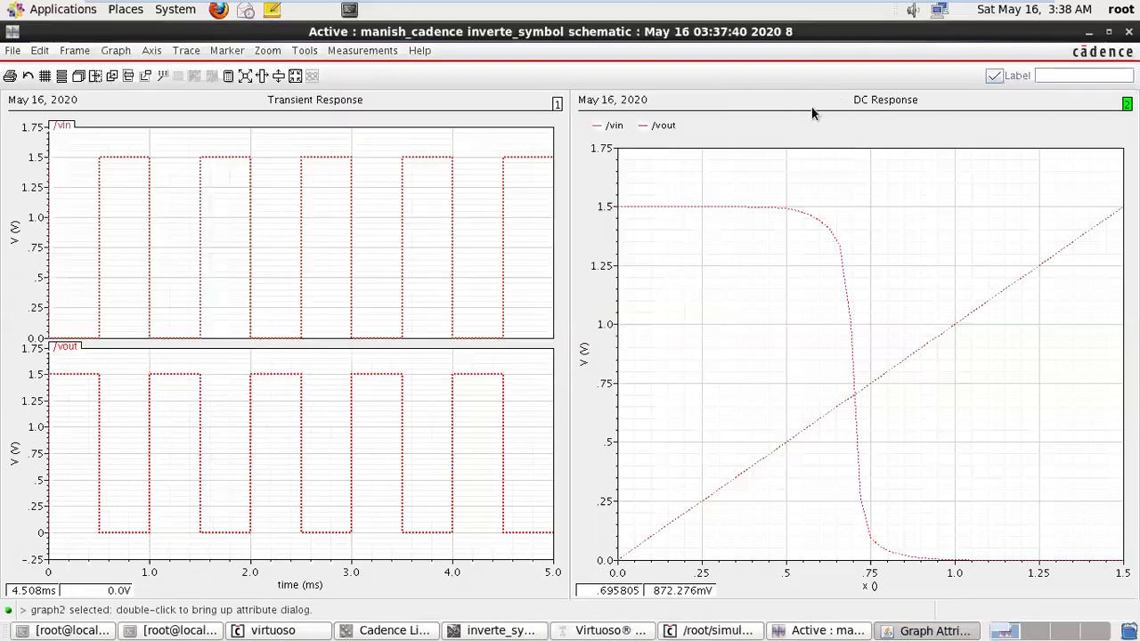
pyautogui.click(151, 51)
pyautogui.click(149, 117)
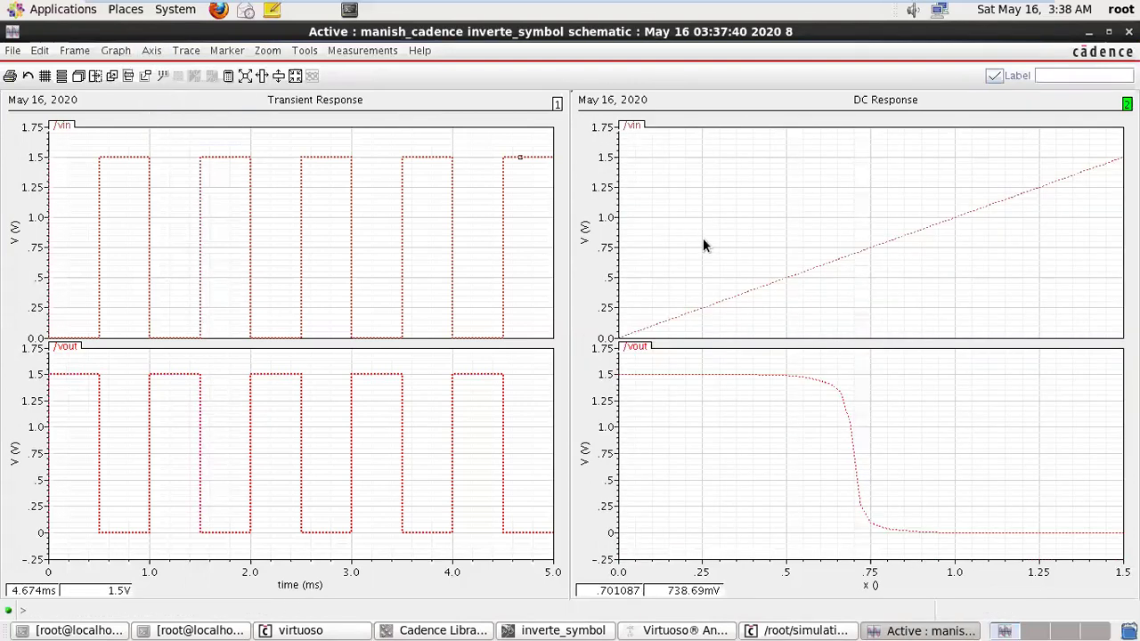
# Set the line weight of the /vin trace in the DC Response graph to Bold.
pyautogui.click(788, 284)
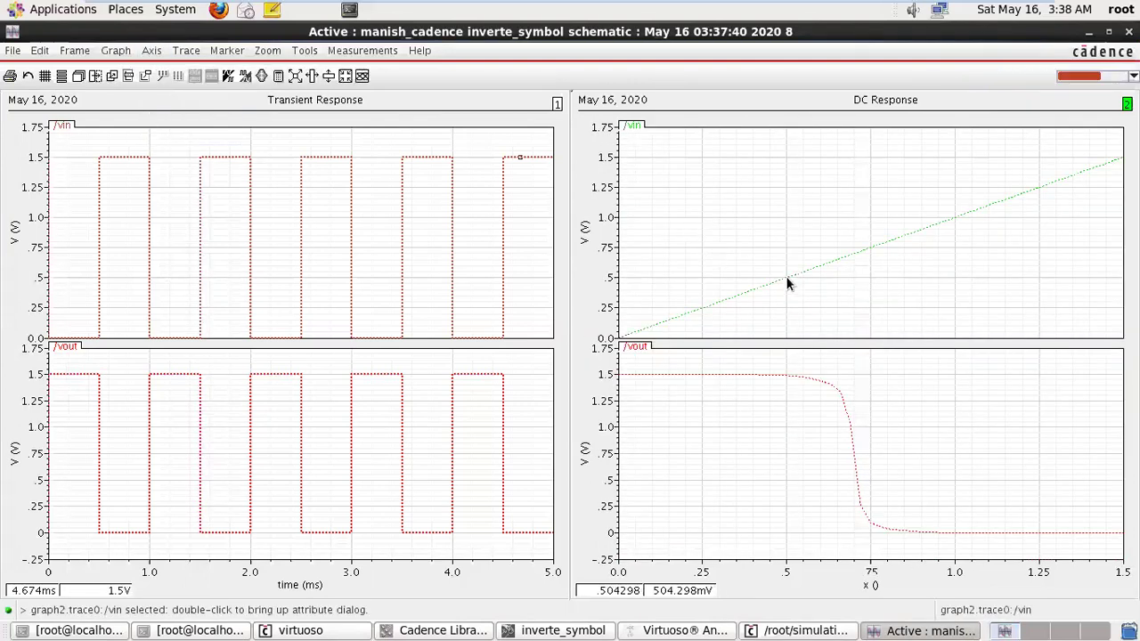
pyautogui.doubleClick(787, 284)
pyautogui.click(642, 210)
pyautogui.click(590, 256)
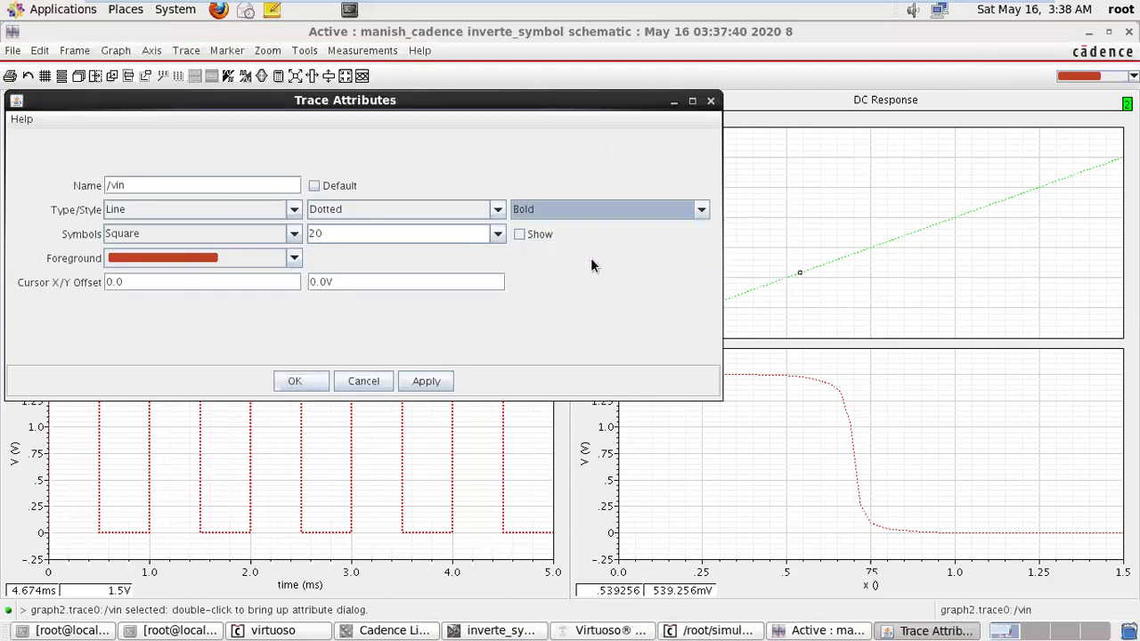
pyautogui.click(295, 381)
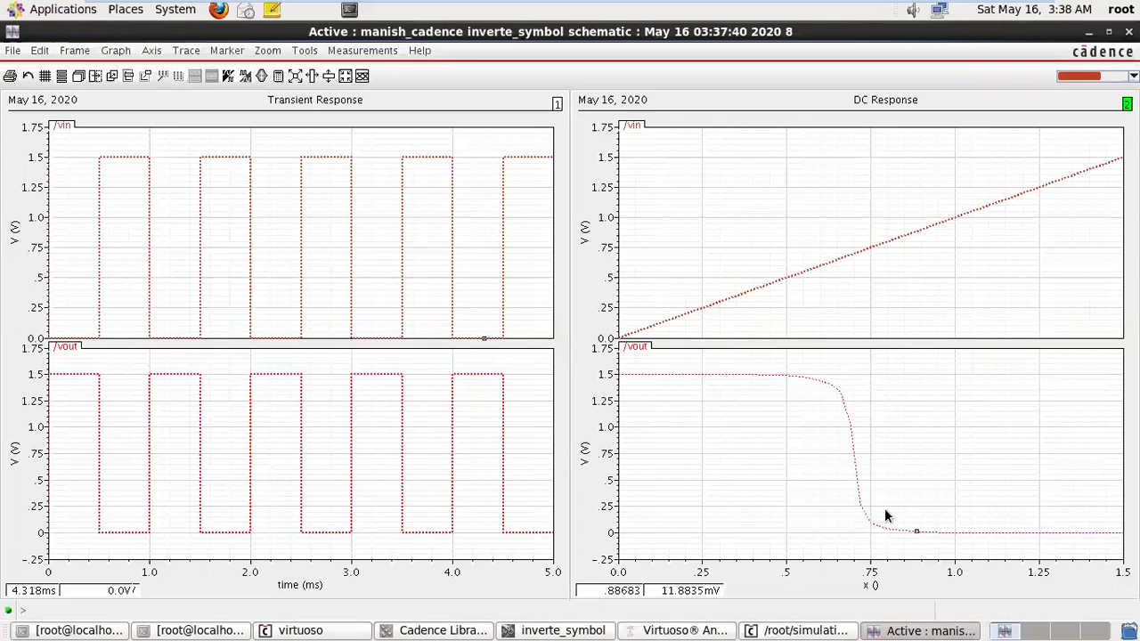
# Set the line weight of the /vout trace in the DC Response graph to Bold.
pyautogui.doubleClick(850, 431)
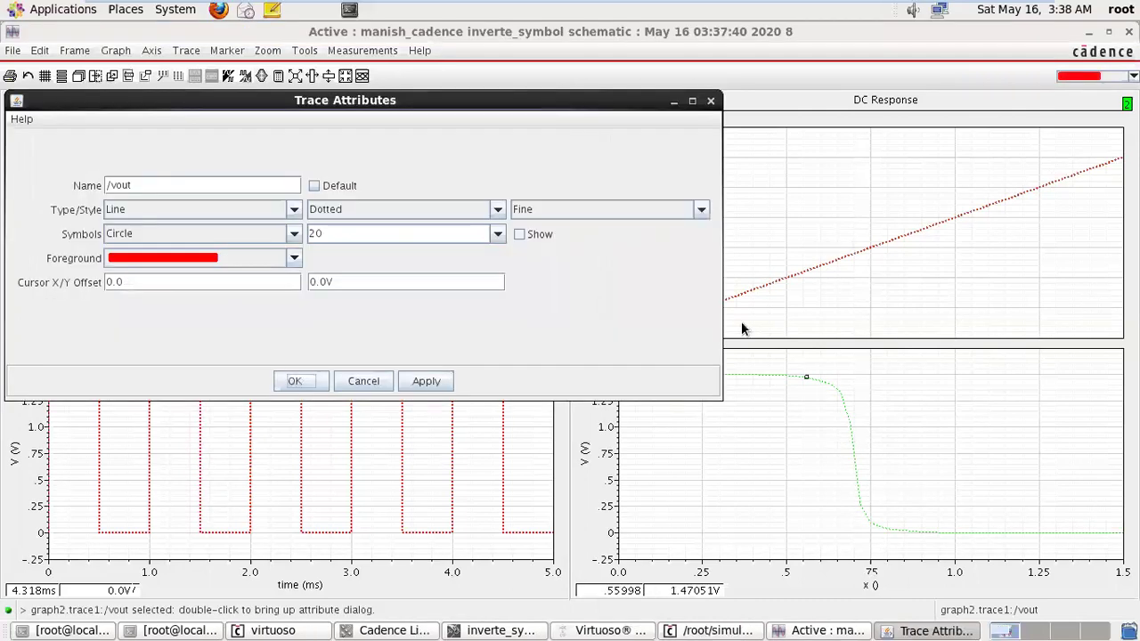
pyautogui.click(688, 210)
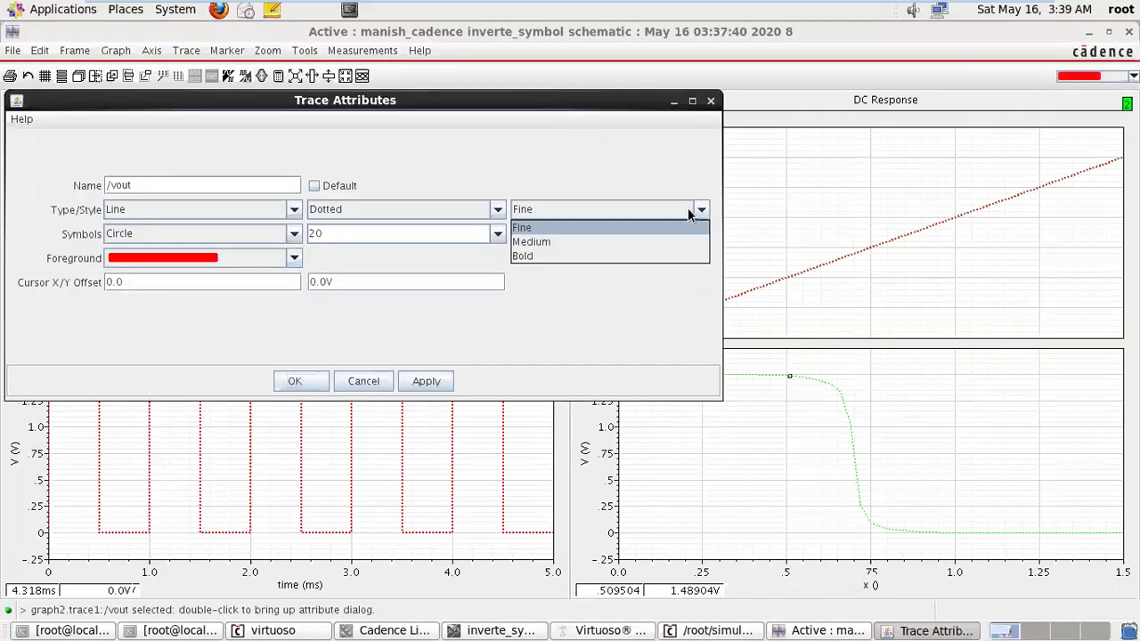
pyautogui.click(617, 257)
pyautogui.click(321, 381)
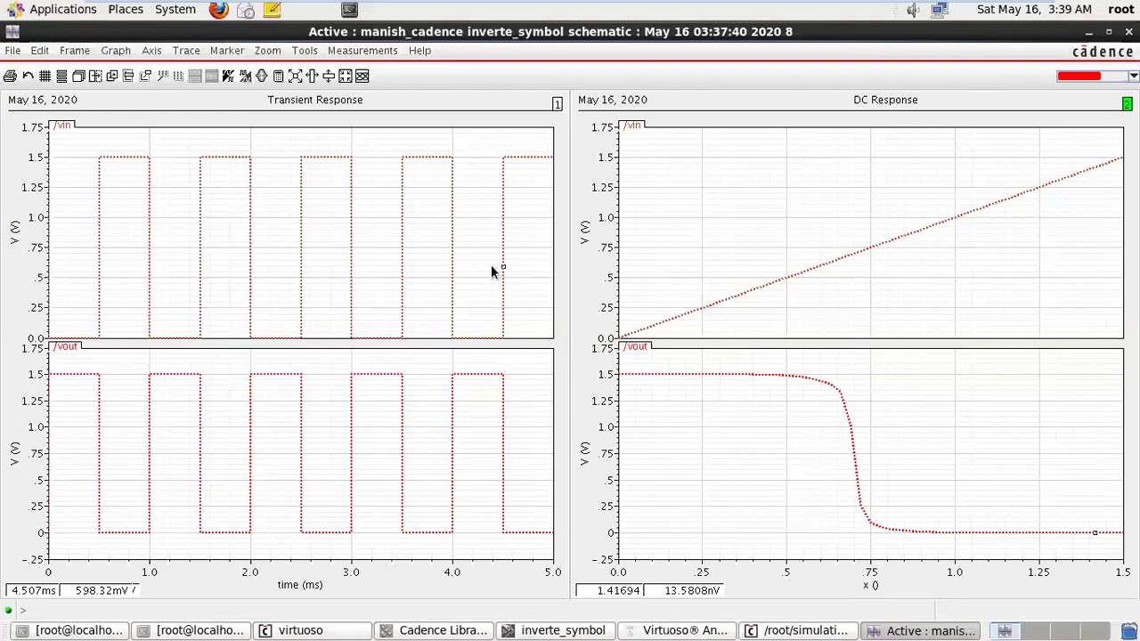
# Close the waveform window, minimize the simulation log, and move the Analog Design Environment window aside to uncover the inverter schematic.
pyautogui.click(1129, 31)
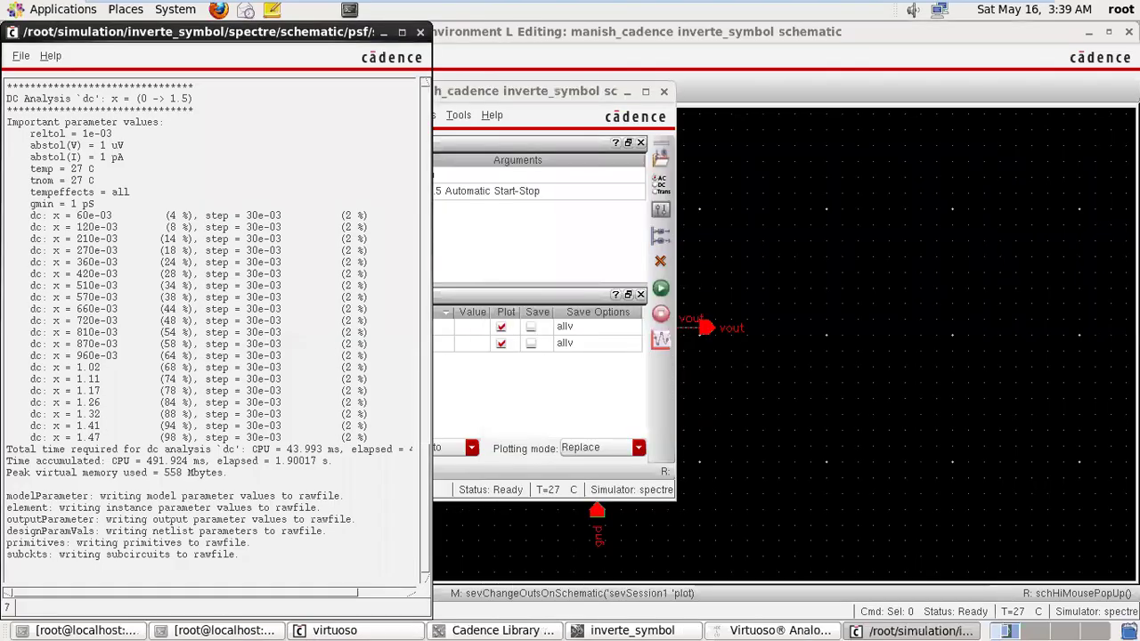
pyautogui.click(384, 33)
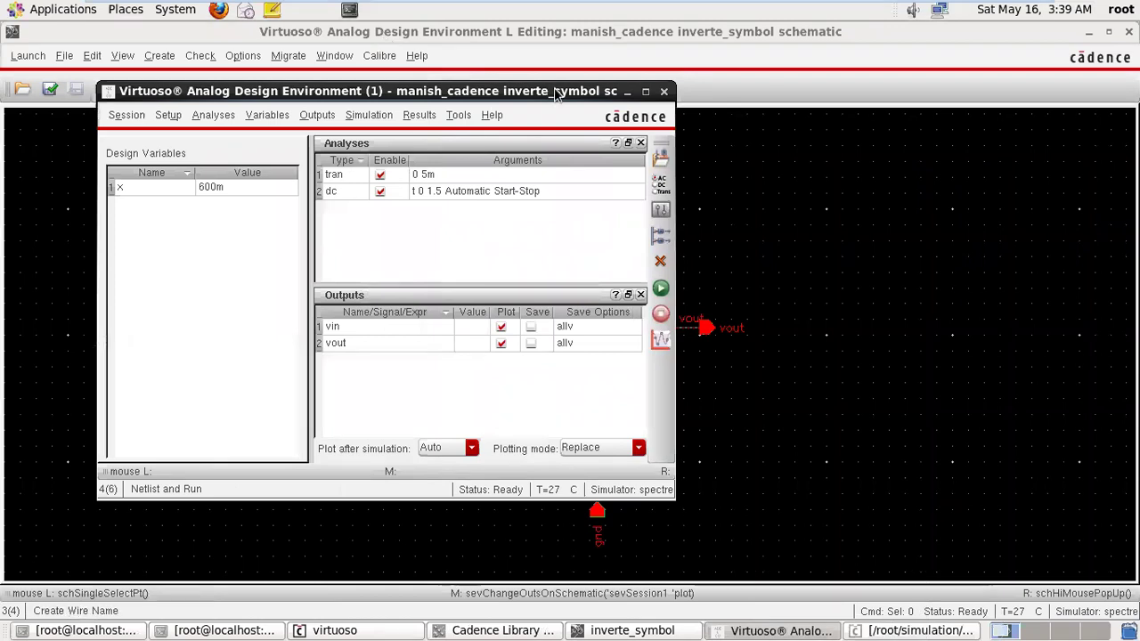
pyautogui.moveTo(657, 91); pyautogui.dragTo(384, 68)
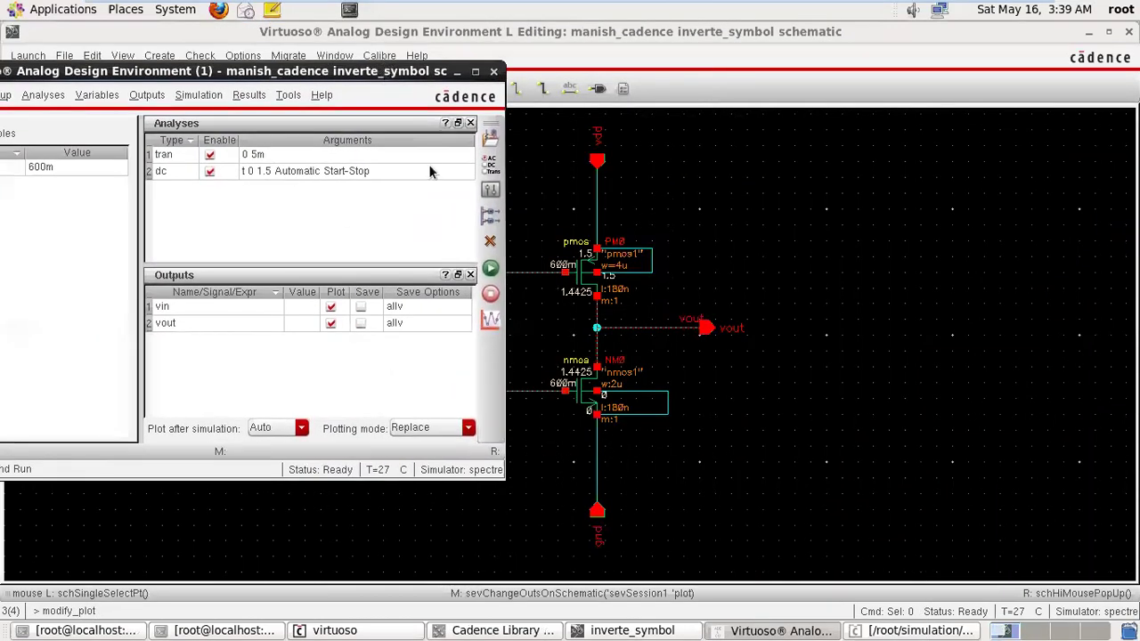
# Print the DC node voltages of the vdd, vout, vin and gnd nets, and close the results window.
pyautogui.click(249, 95)
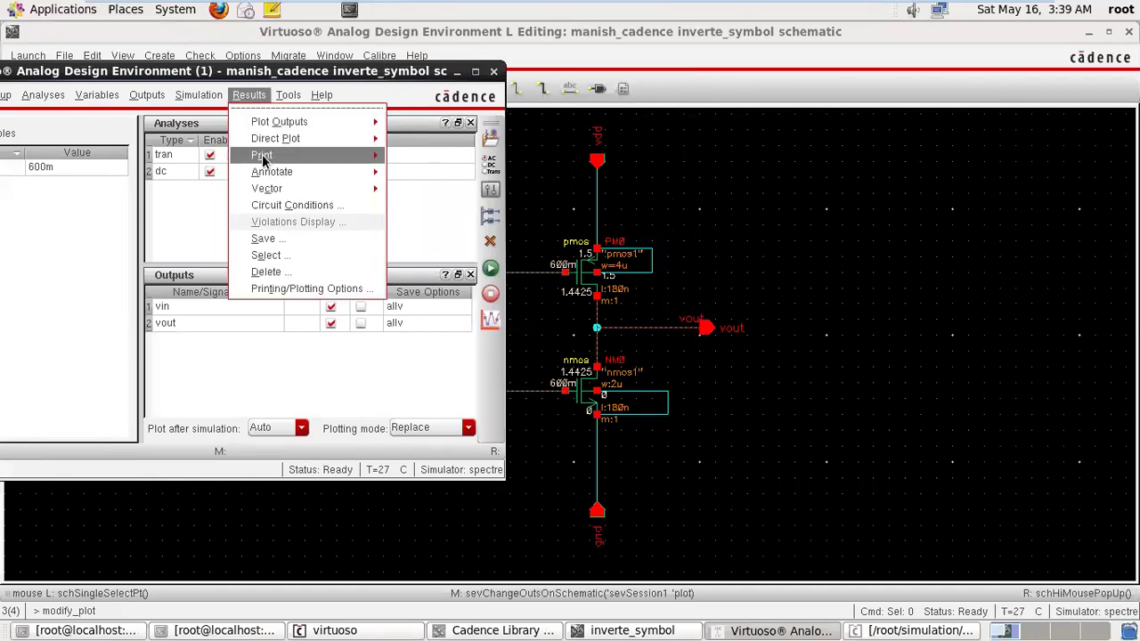
pyautogui.moveTo(262, 157)
pyautogui.click(414, 166)
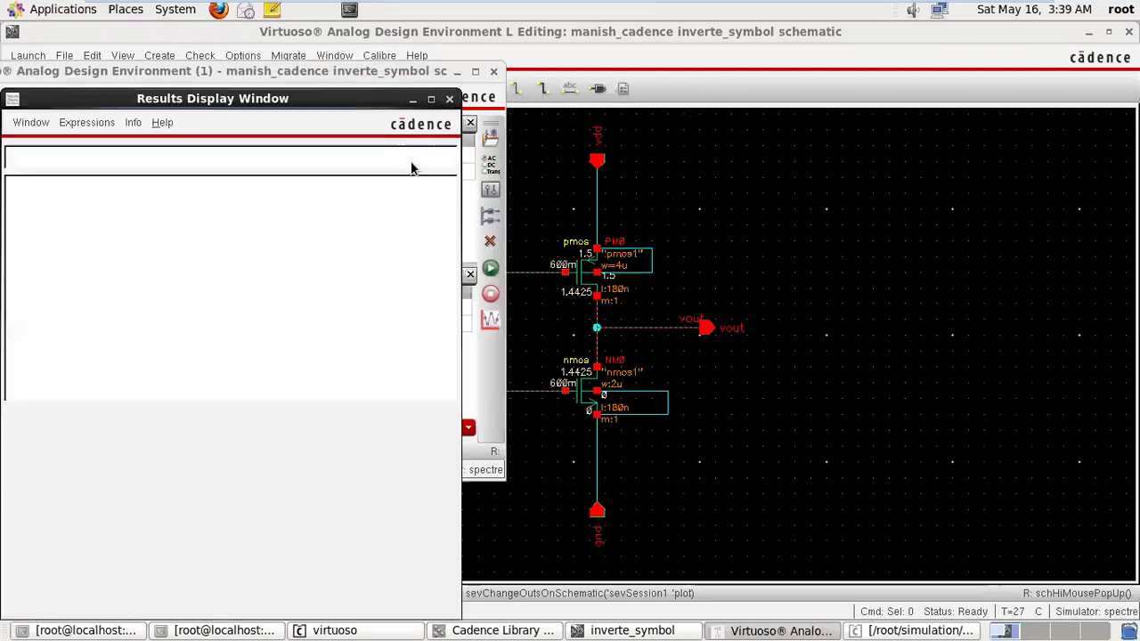
pyautogui.click(597, 214)
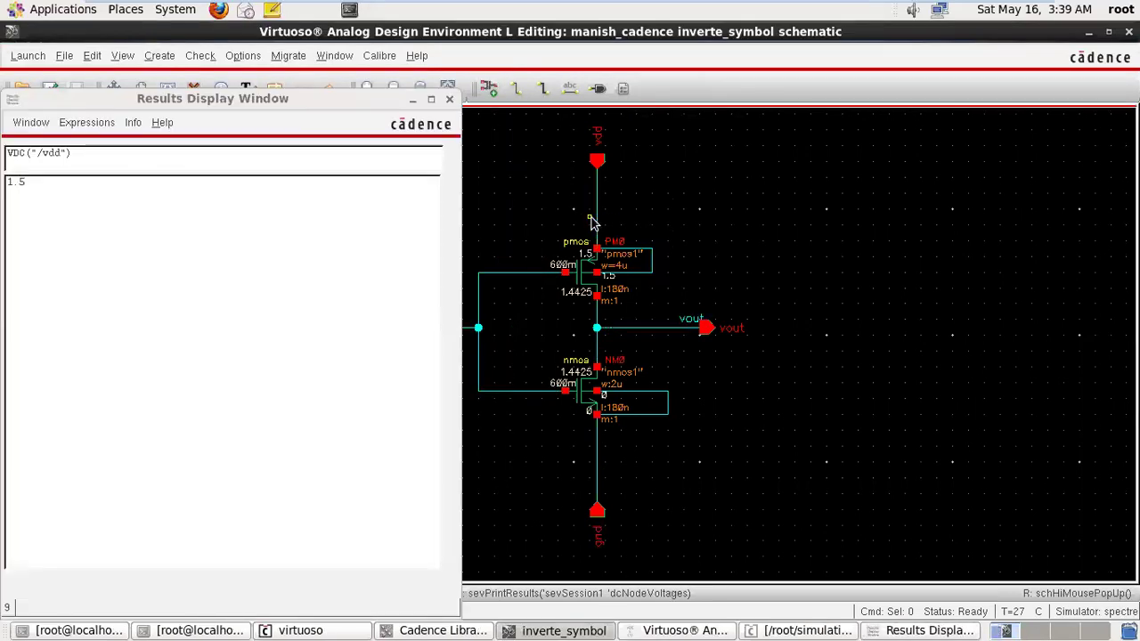
pyautogui.click(646, 332)
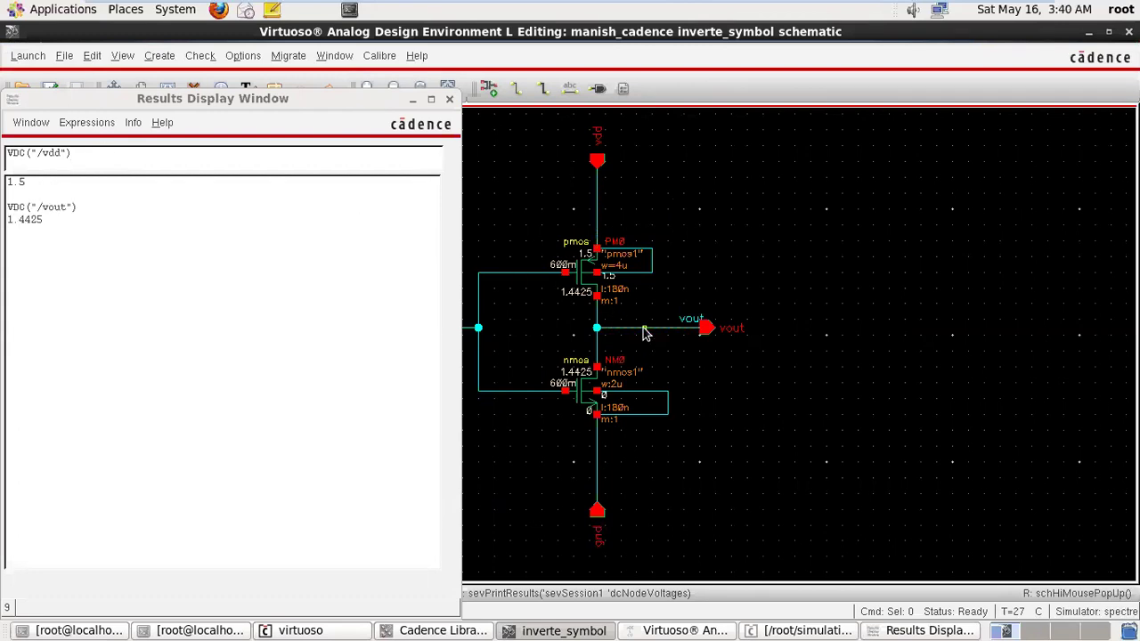
pyautogui.click(205, 99)
pyautogui.moveTo(205, 100); pyautogui.dragTo(884, 33)
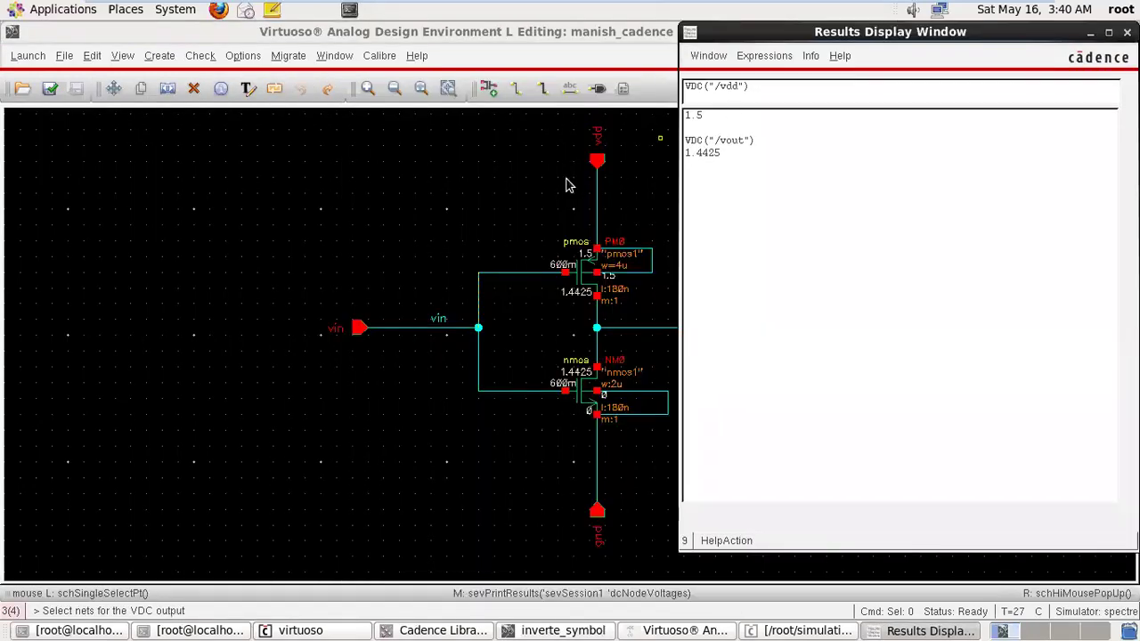
pyautogui.click(431, 332)
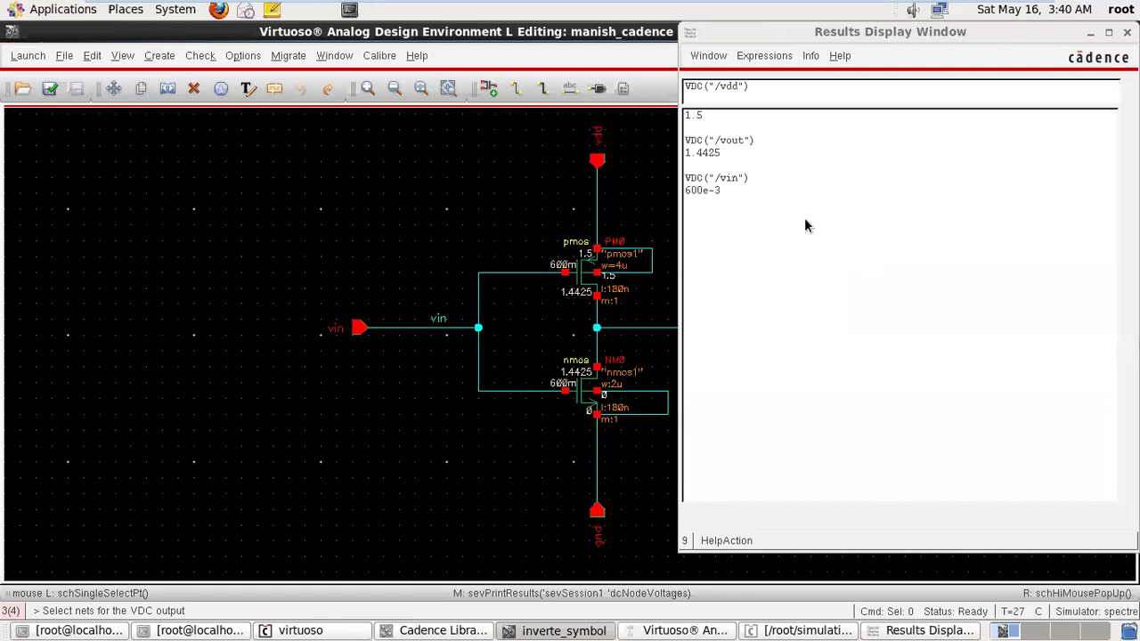
pyautogui.click(597, 470)
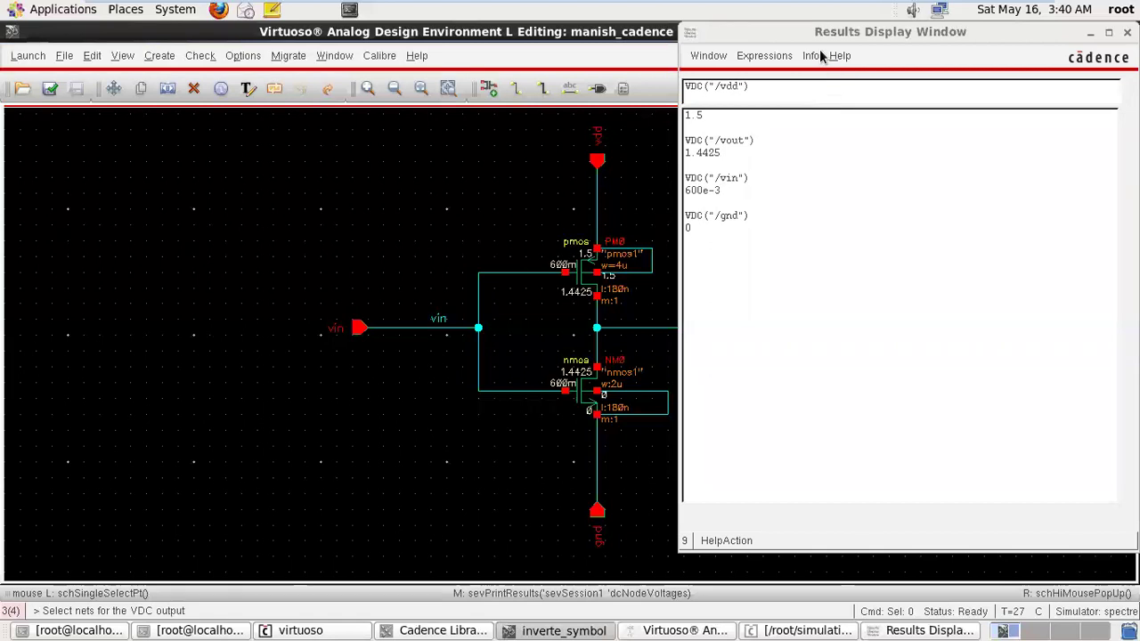
pyautogui.moveTo(810, 33); pyautogui.dragTo(607, 75)
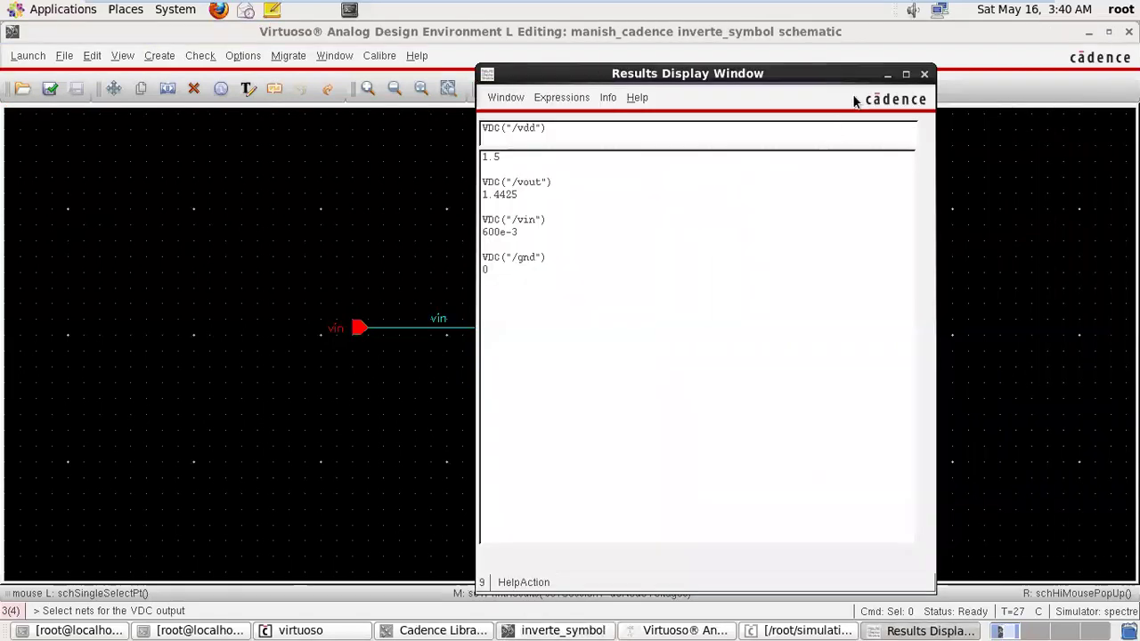
pyautogui.click(924, 77)
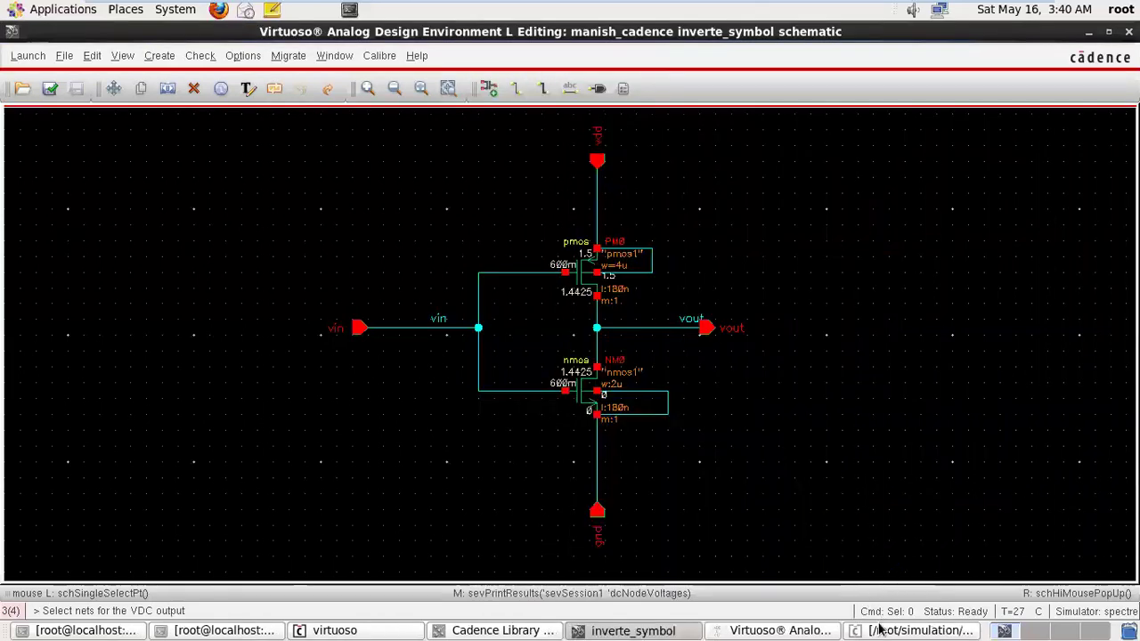
# Print the DC operating points of the pmos transistor PM0 and examine its parameter list, including the operating region.
pyautogui.click(779, 630)
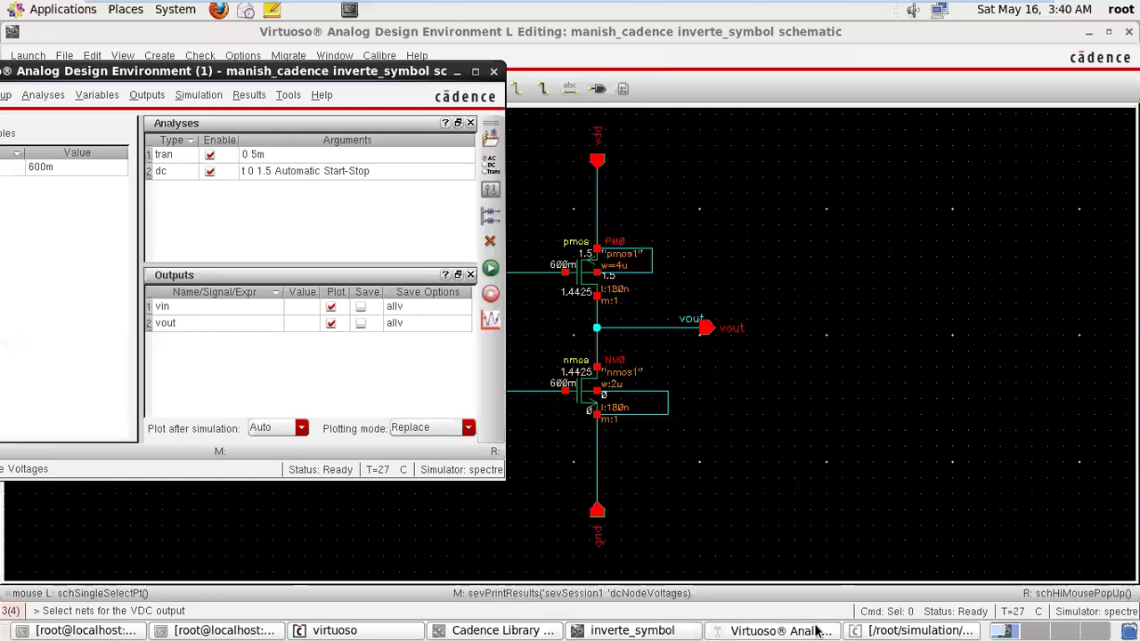
pyautogui.click(249, 95)
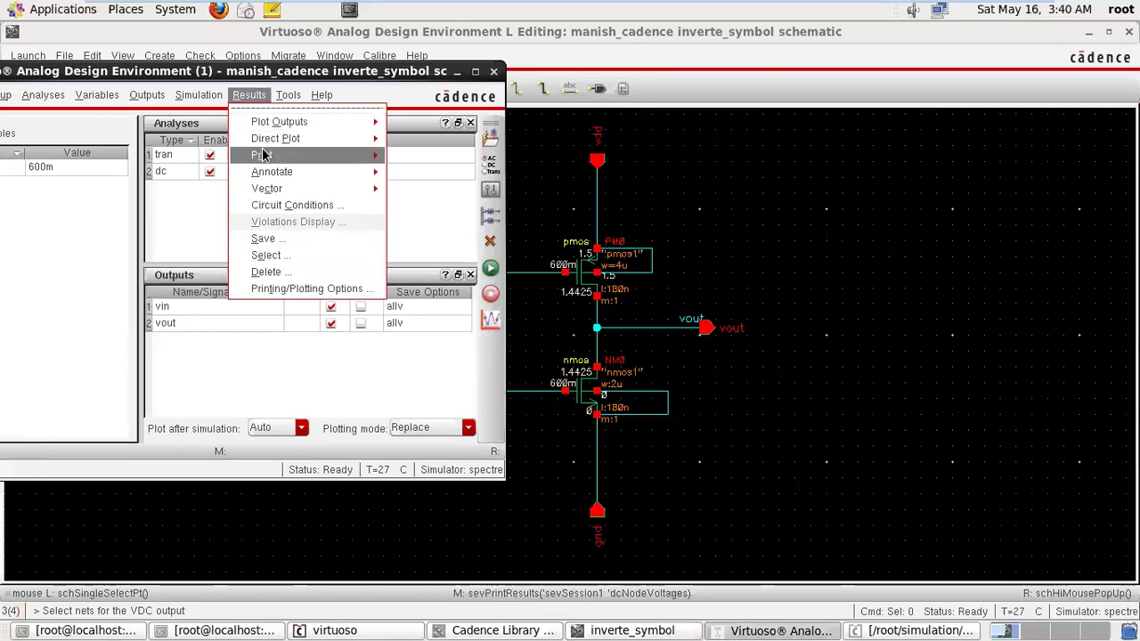
pyautogui.moveTo(317, 155)
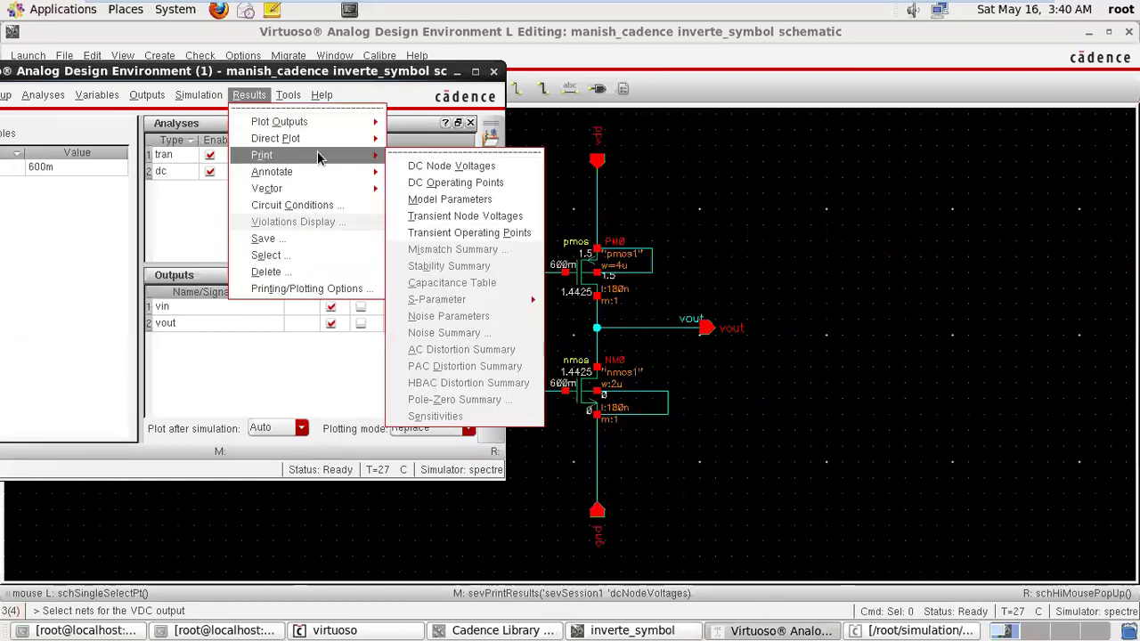
pyautogui.click(422, 182)
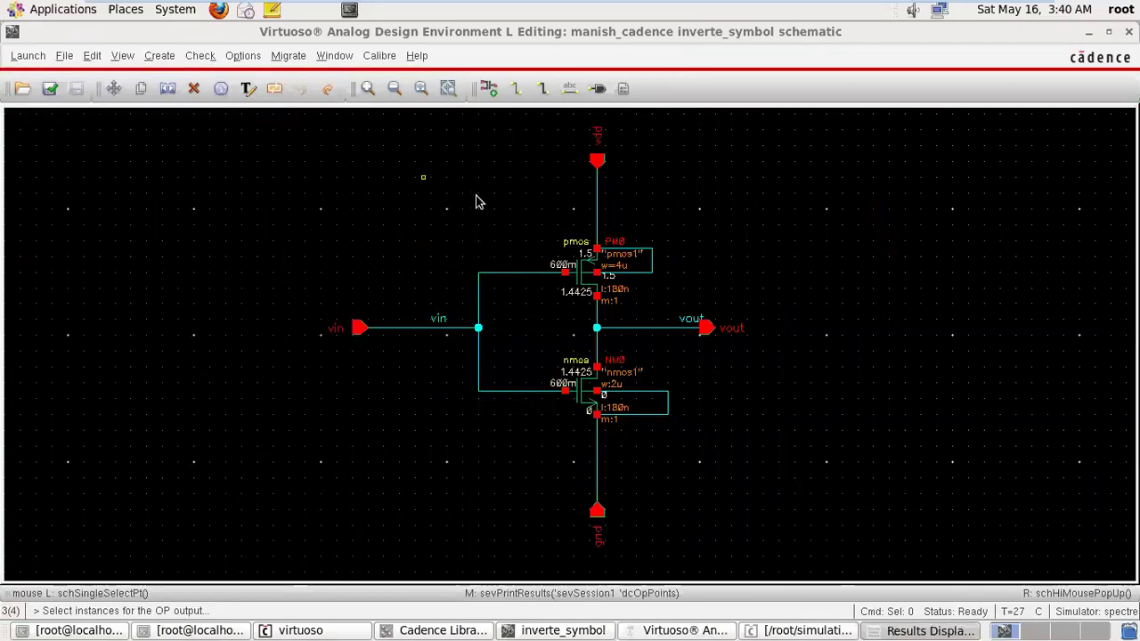
pyautogui.click(580, 284)
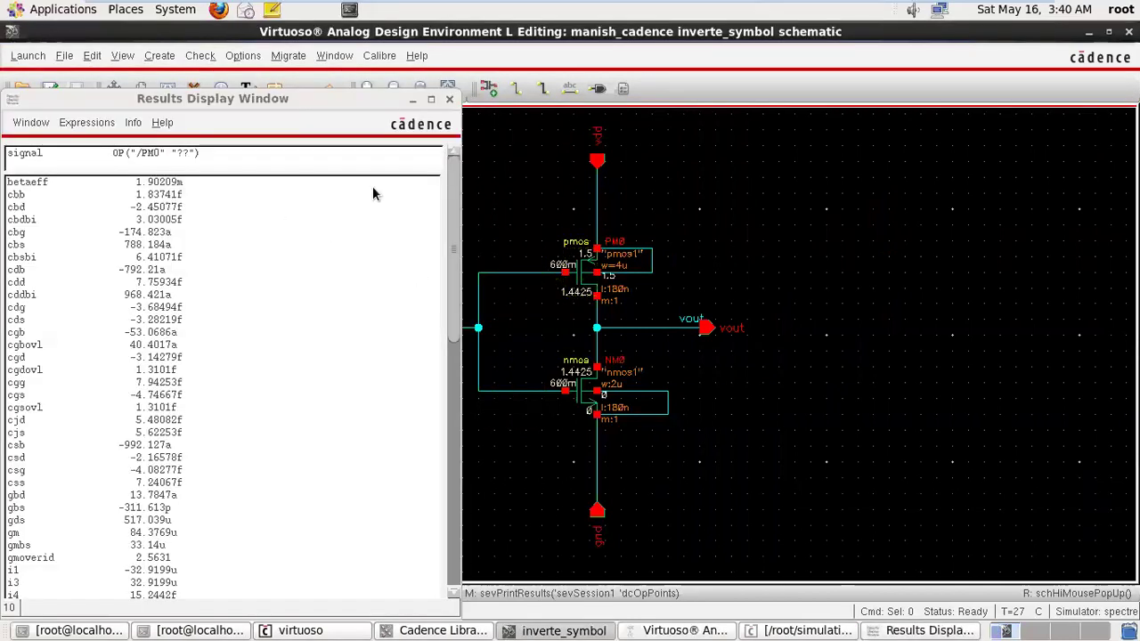
pyautogui.moveTo(453, 214); pyautogui.dragTo(447, 448)
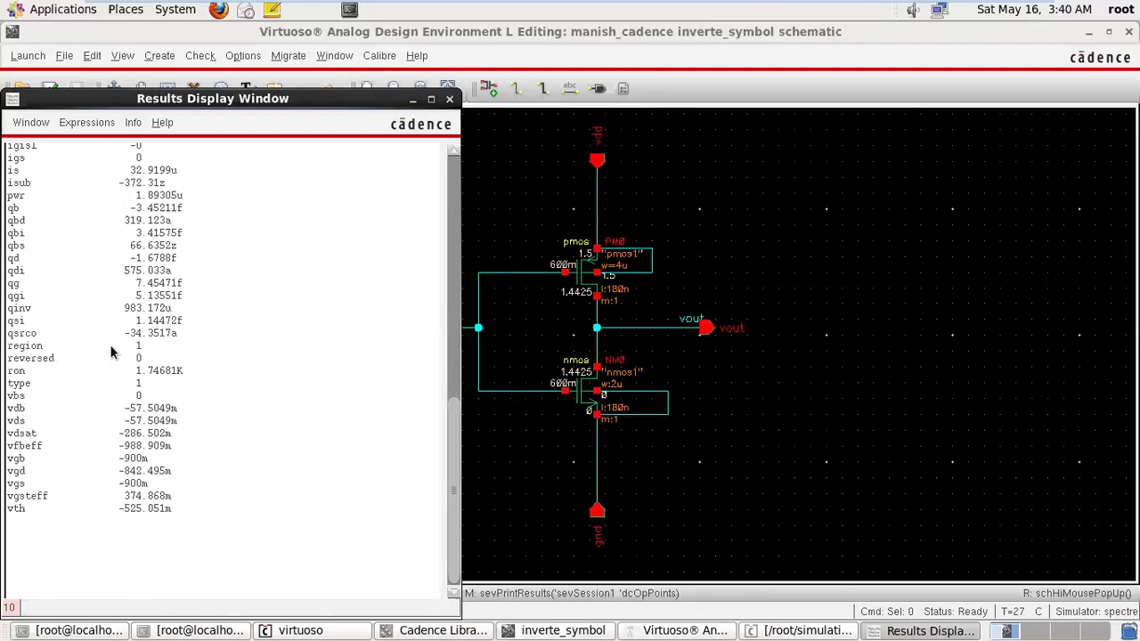
pyautogui.click(34, 347)
pyautogui.click(451, 314)
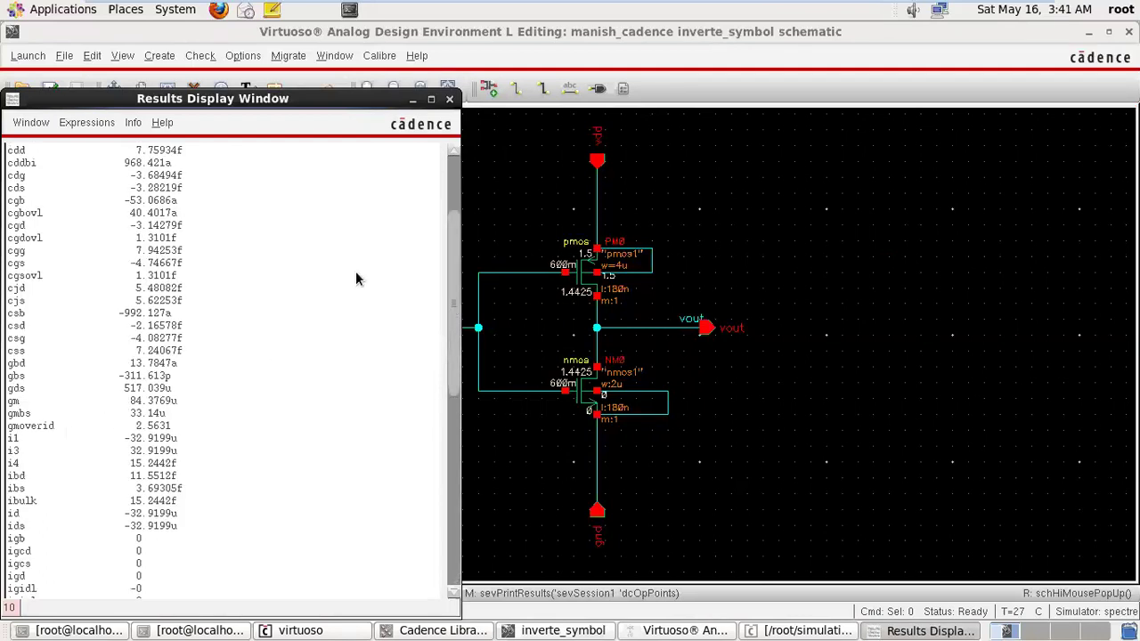
pyautogui.moveTo(455, 288); pyautogui.dragTo(453, 225)
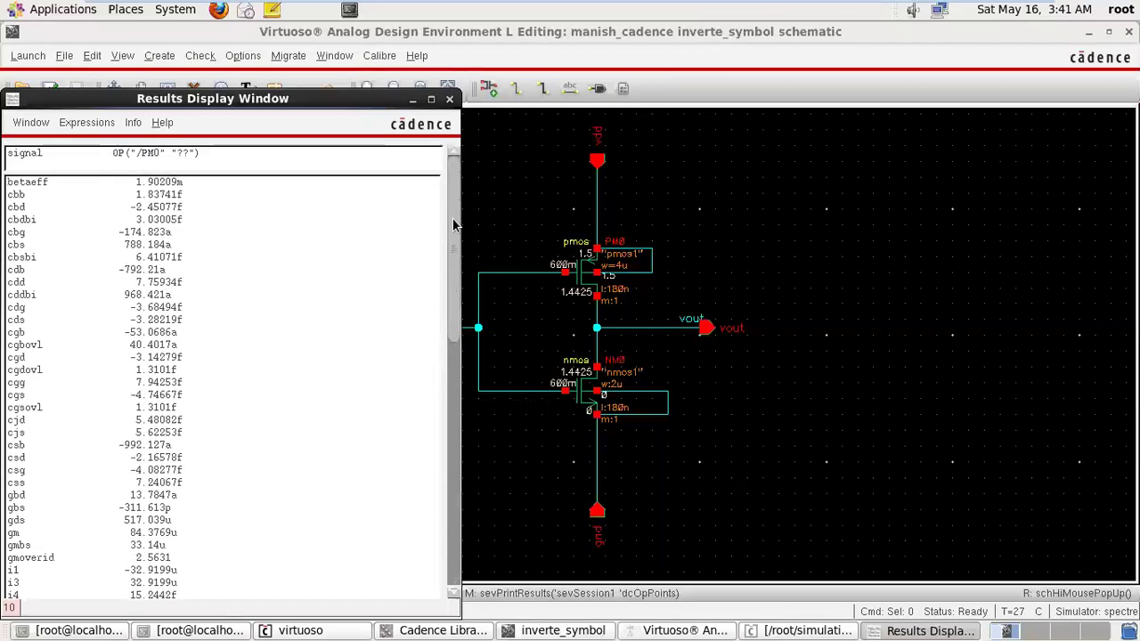
# Print the DC operating points of the nmos transistor NM0, reprint them in a fresh results window, and close it.
pyautogui.click(592, 398)
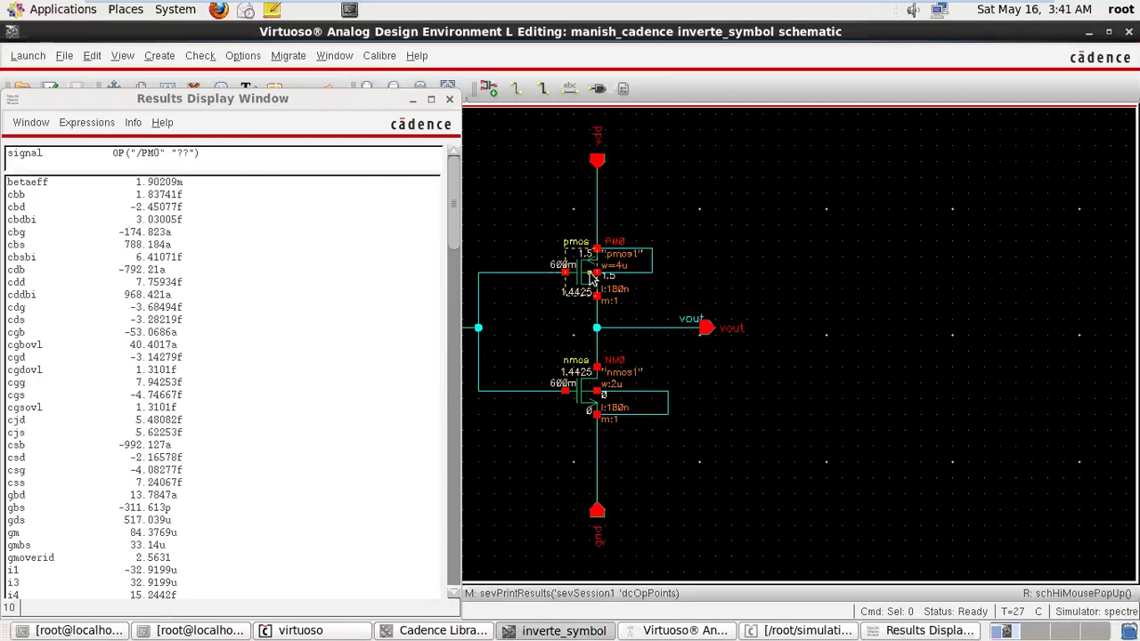
pyautogui.click(588, 398)
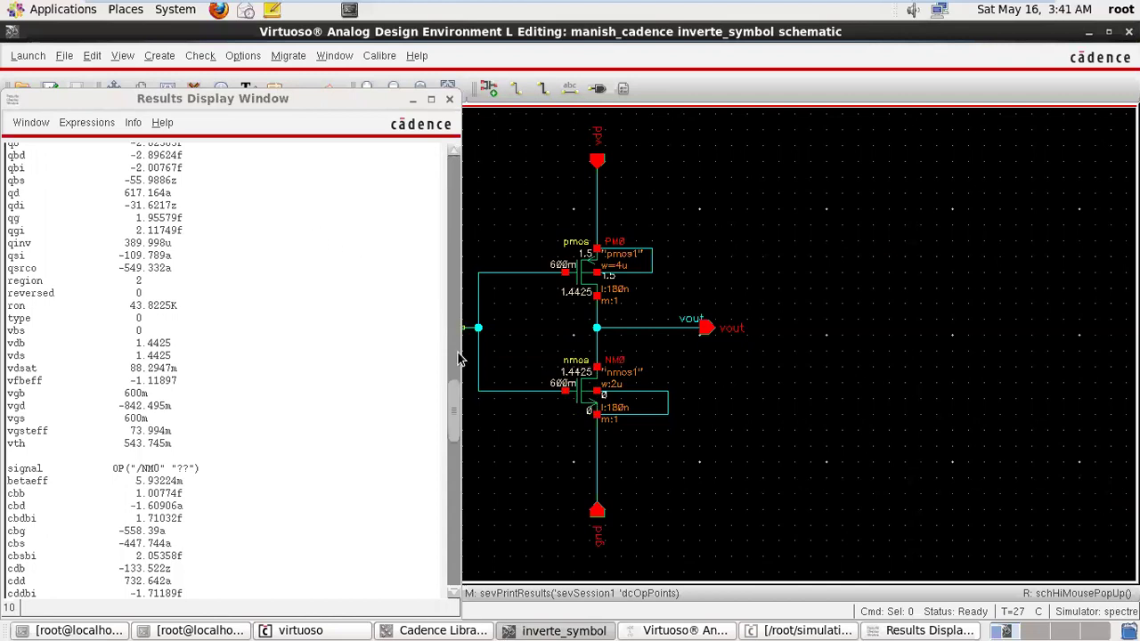
pyautogui.click(454, 400)
pyautogui.moveTo(455, 301); pyautogui.dragTo(436, 143)
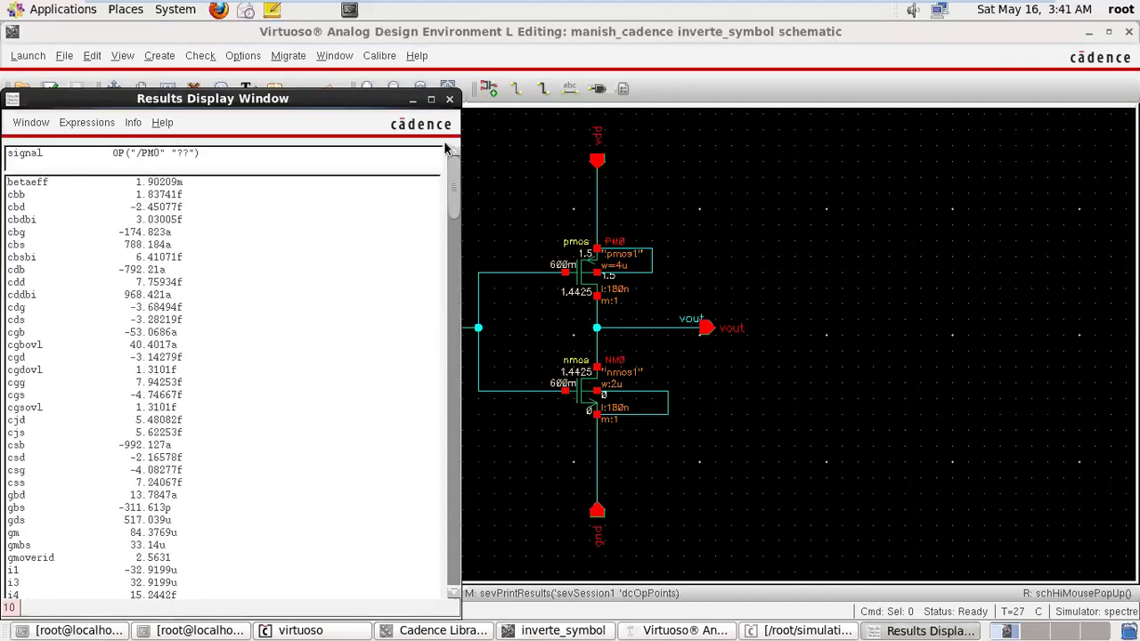
pyautogui.click(449, 100)
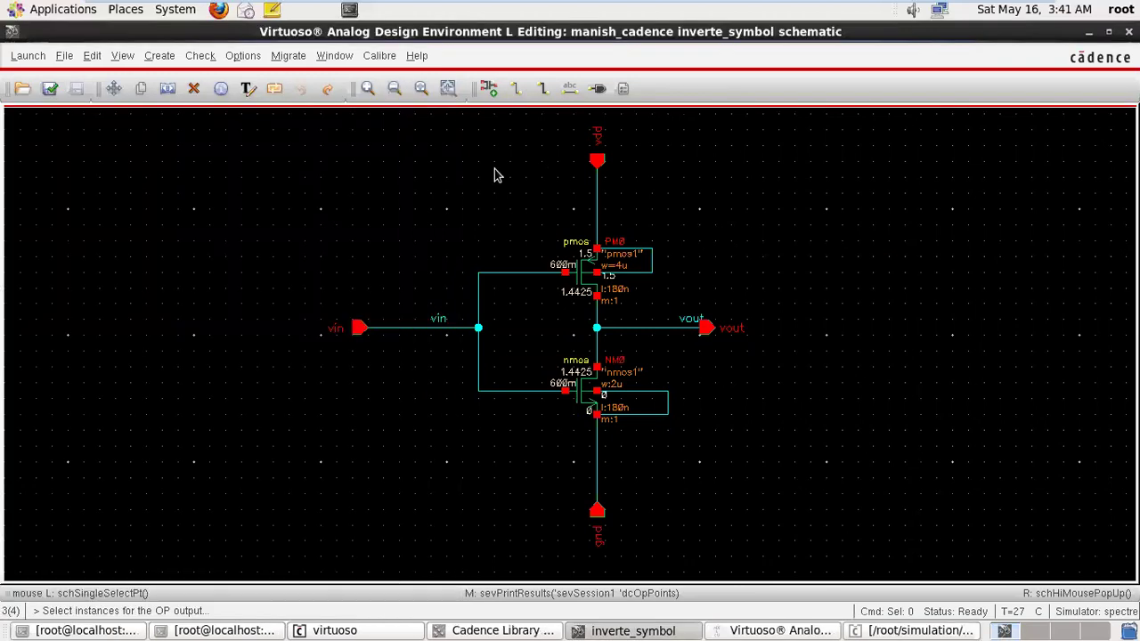
pyautogui.click(588, 404)
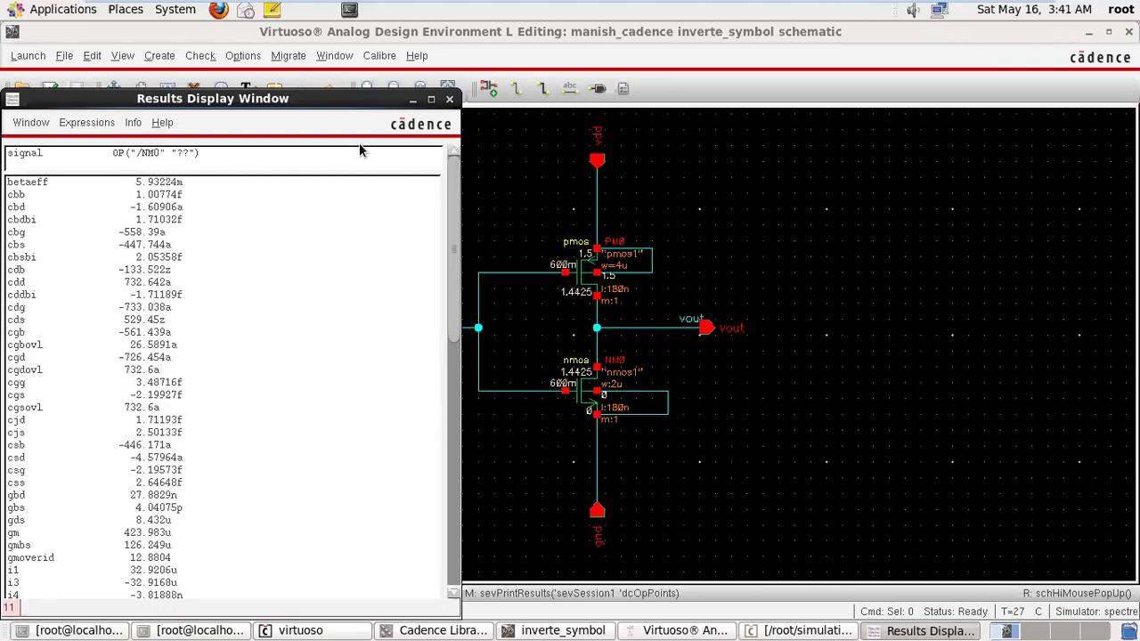
pyautogui.click(450, 99)
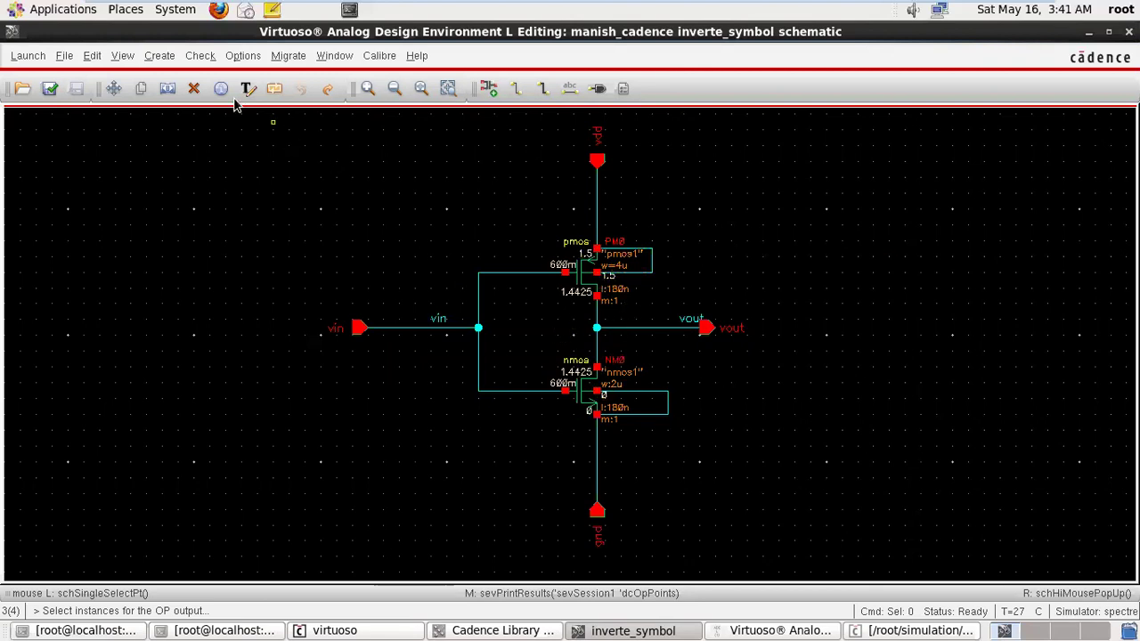
# Open the component display options, enable parameter labels showing DC operating points, and move the dialog aside to uncover the transistors.
pyautogui.click(91, 56)
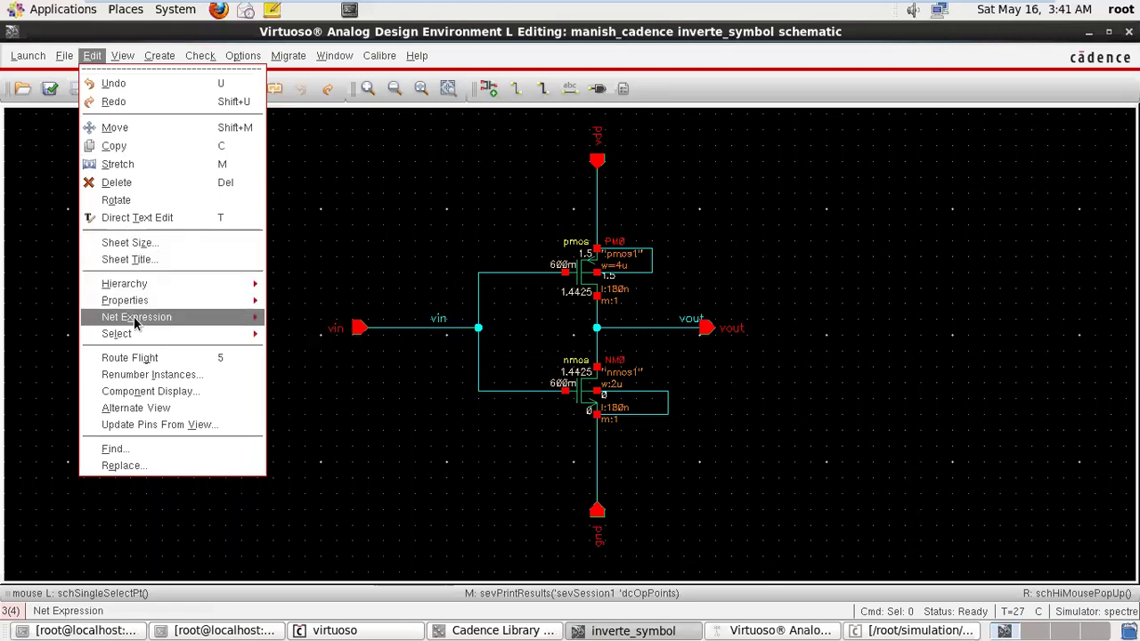
pyautogui.click(147, 393)
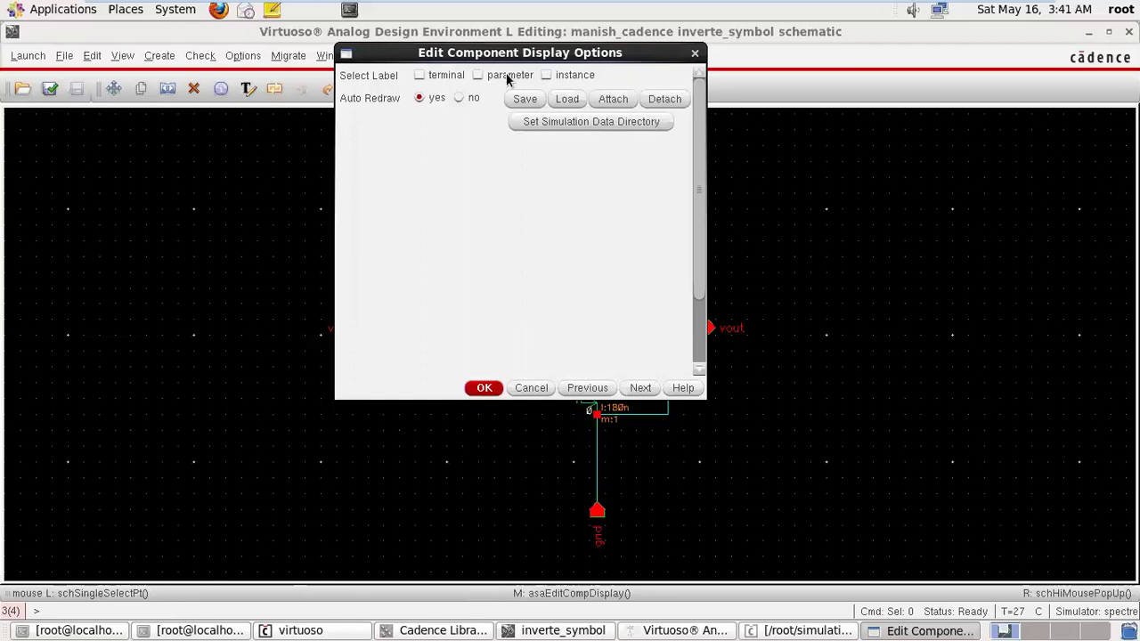
pyautogui.click(478, 76)
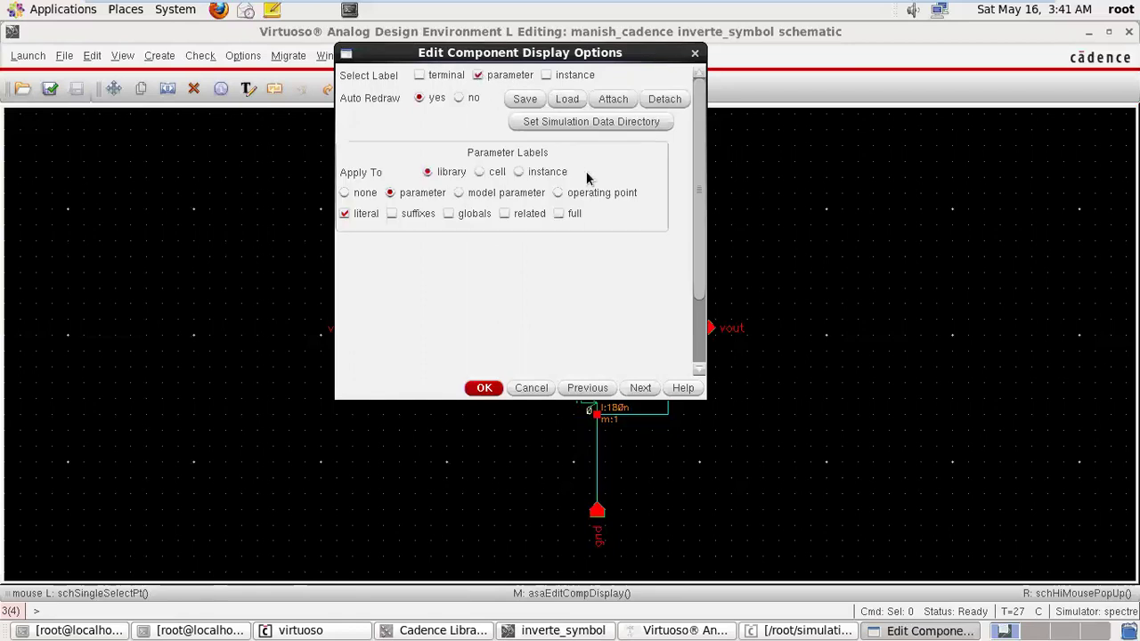
pyautogui.click(557, 194)
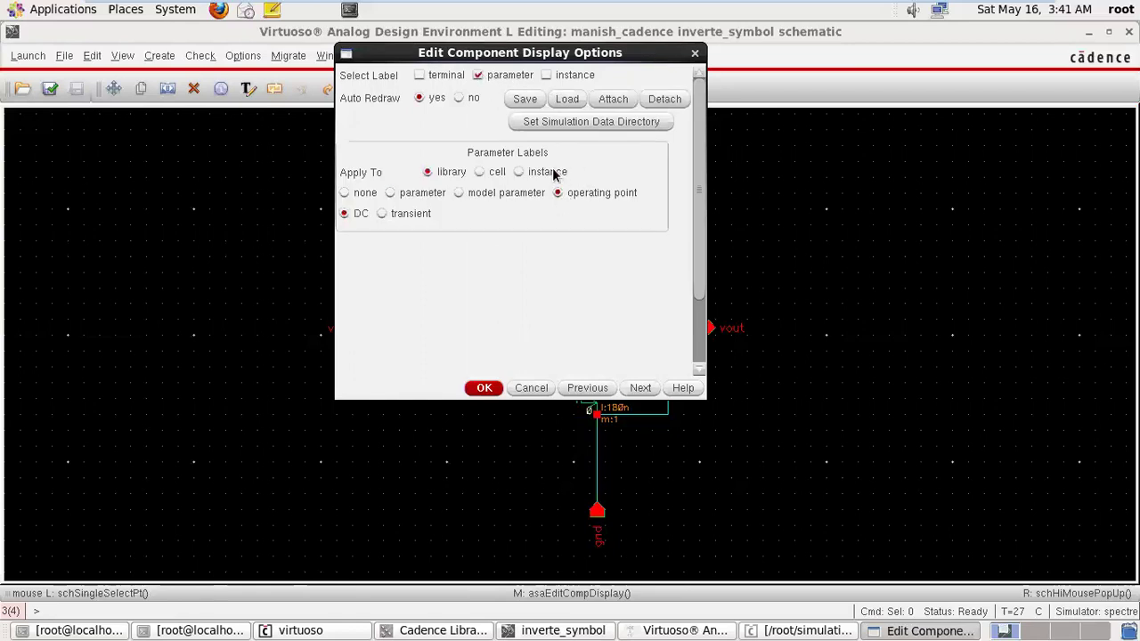
pyautogui.moveTo(513, 55); pyautogui.dragTo(300, 96)
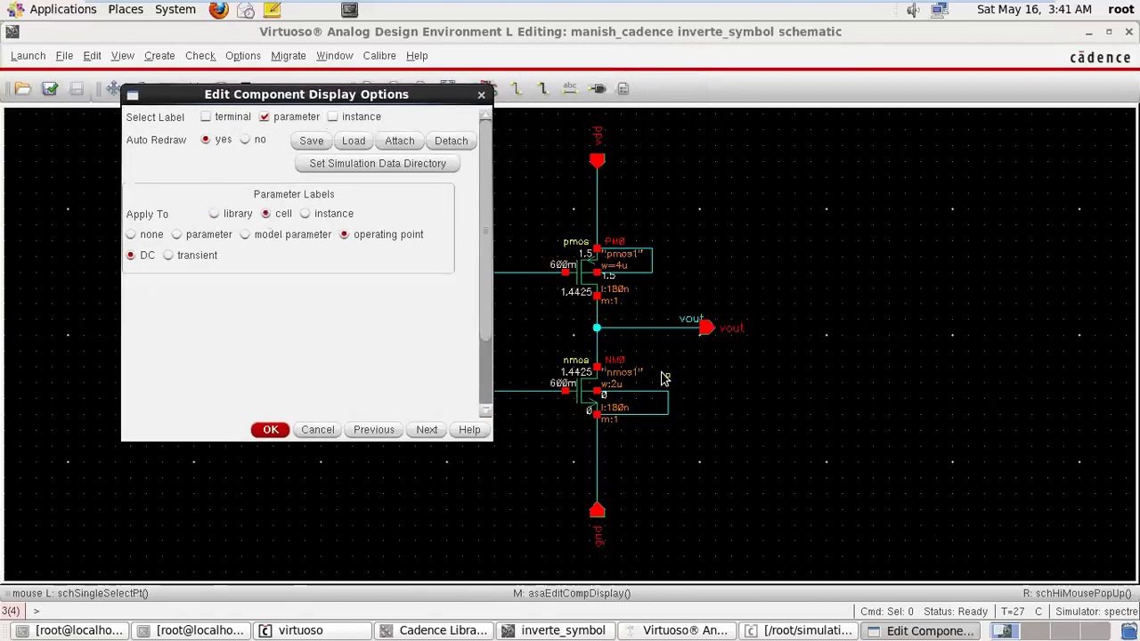
# Select the nmos transistor NM0 and replace its library-level w parameter label with region.
pyautogui.click(594, 400)
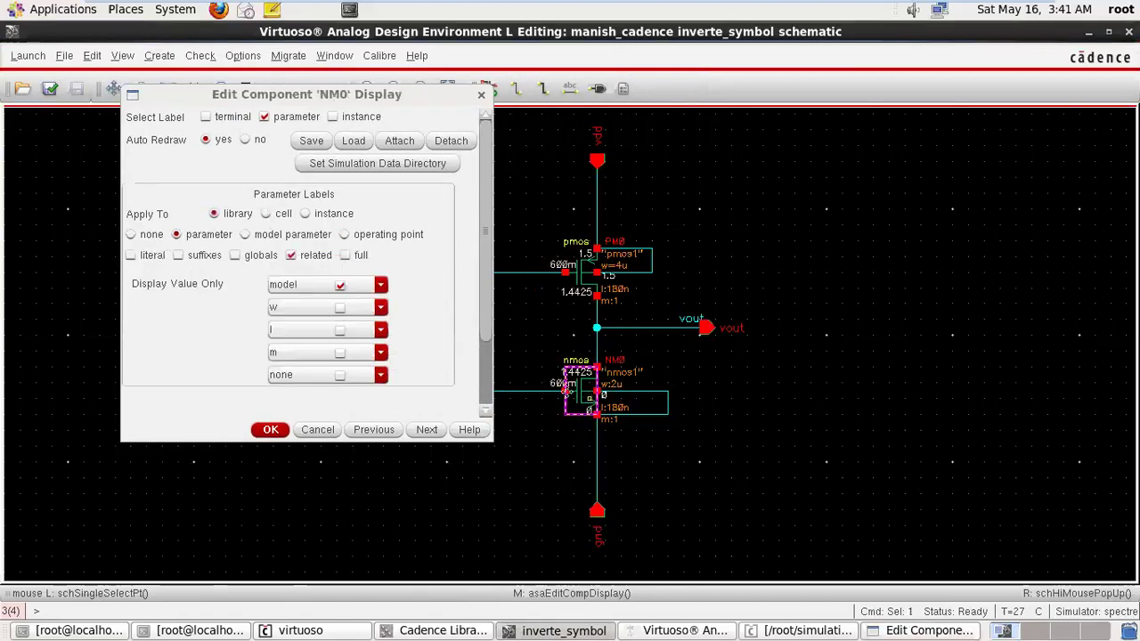
pyautogui.click(380, 309)
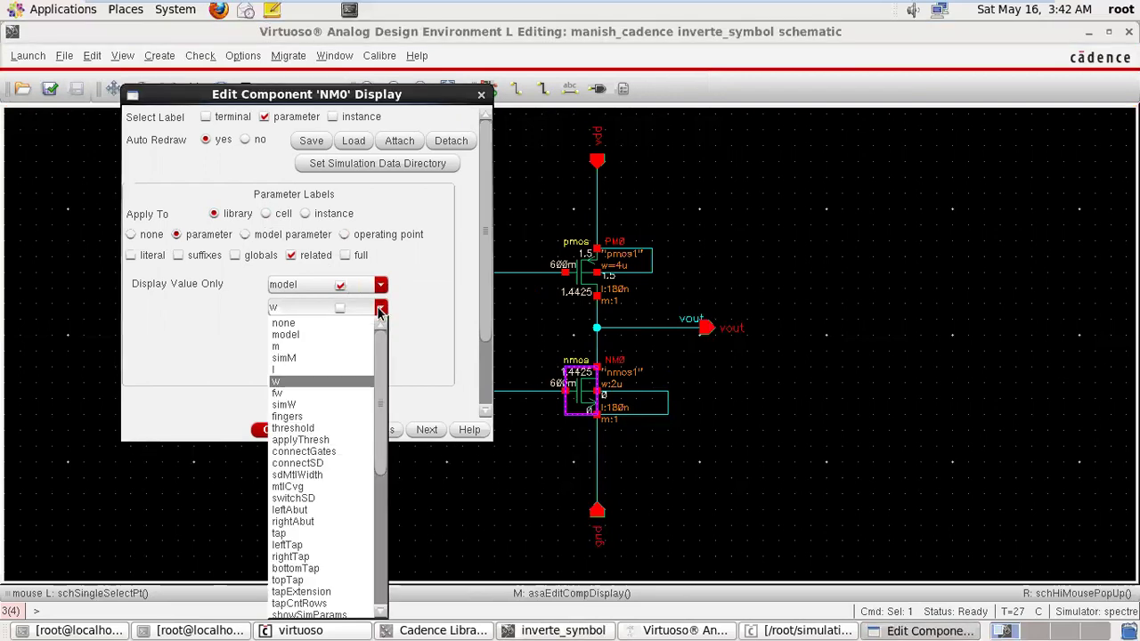
pyautogui.moveTo(377, 373); pyautogui.dragTo(365, 524)
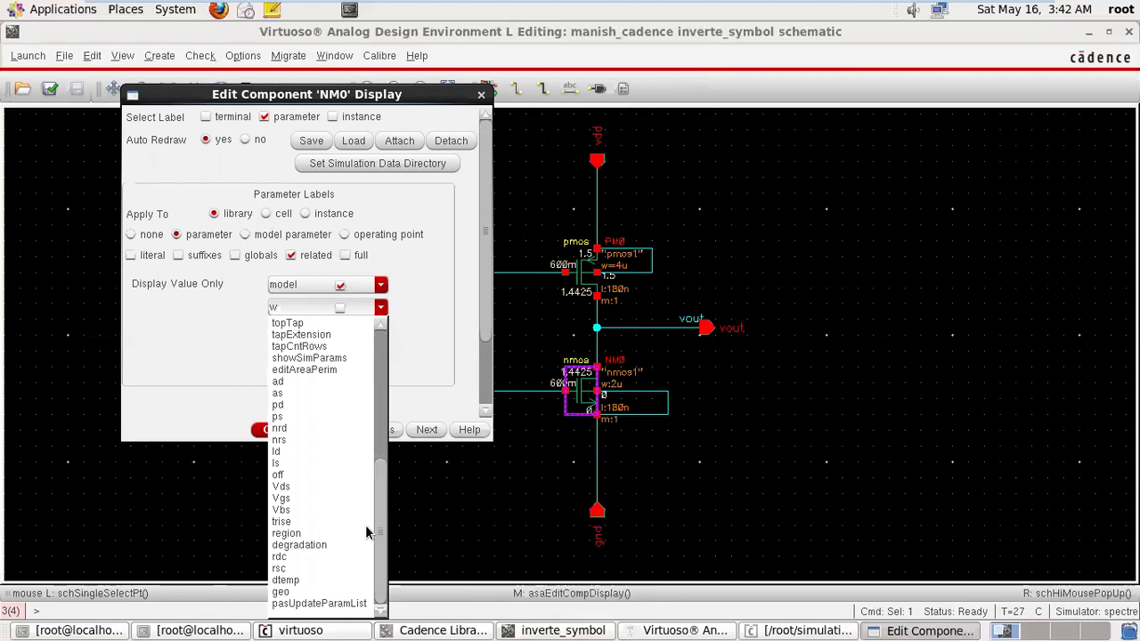
pyautogui.click(298, 534)
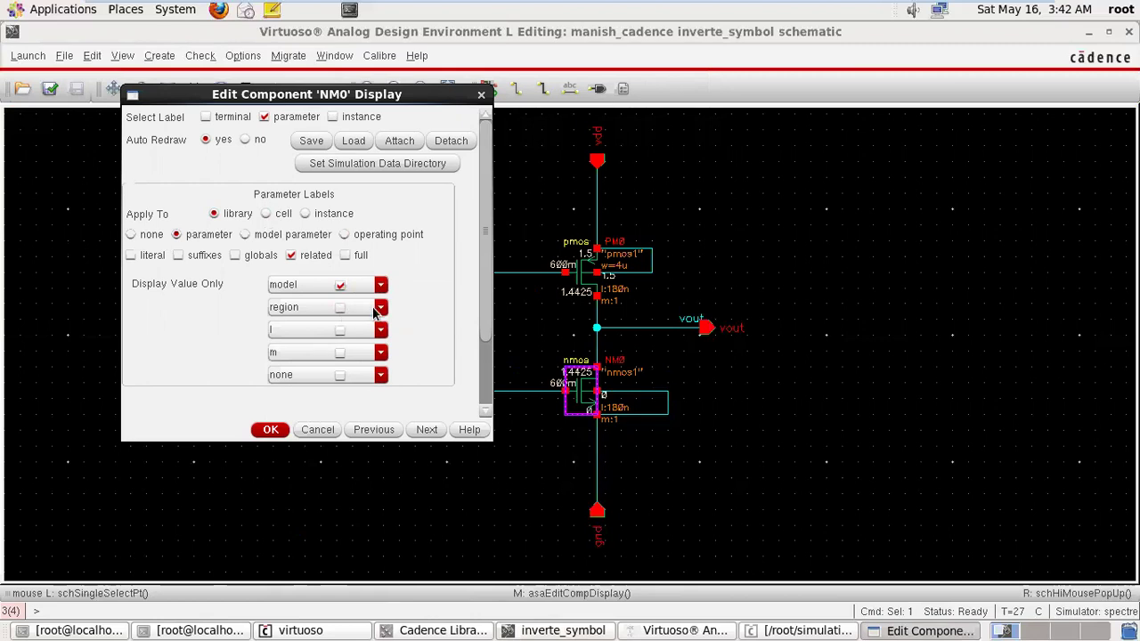
# Label NM0 with its DC operating point at cell level, add region as the fifth parameter, and apply the display settings.
pyautogui.click(344, 235)
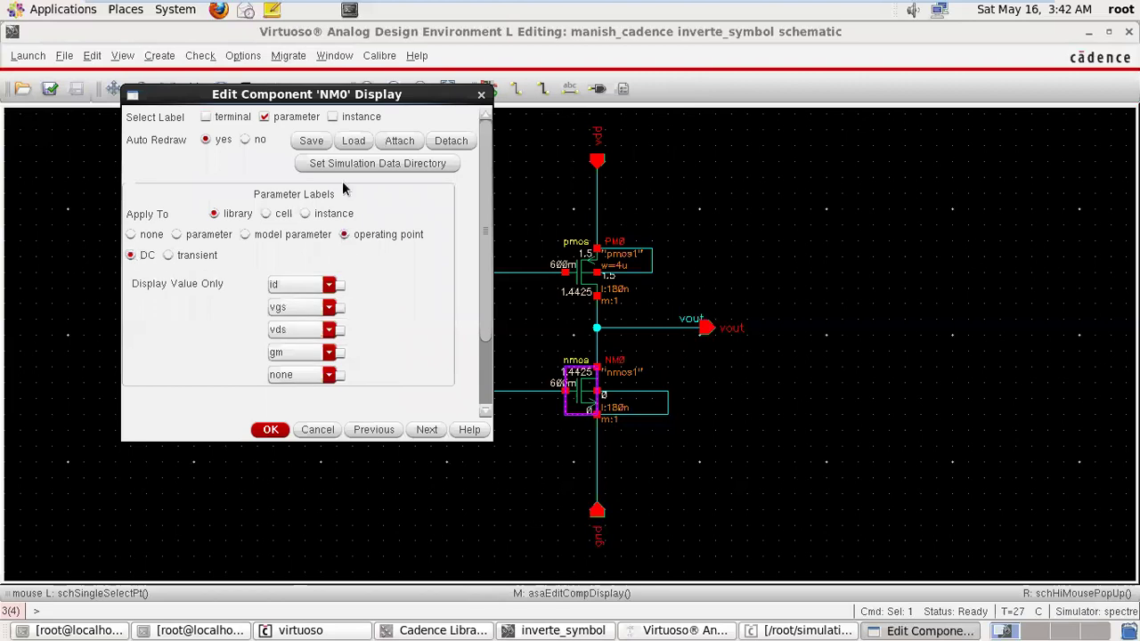
pyautogui.click(266, 215)
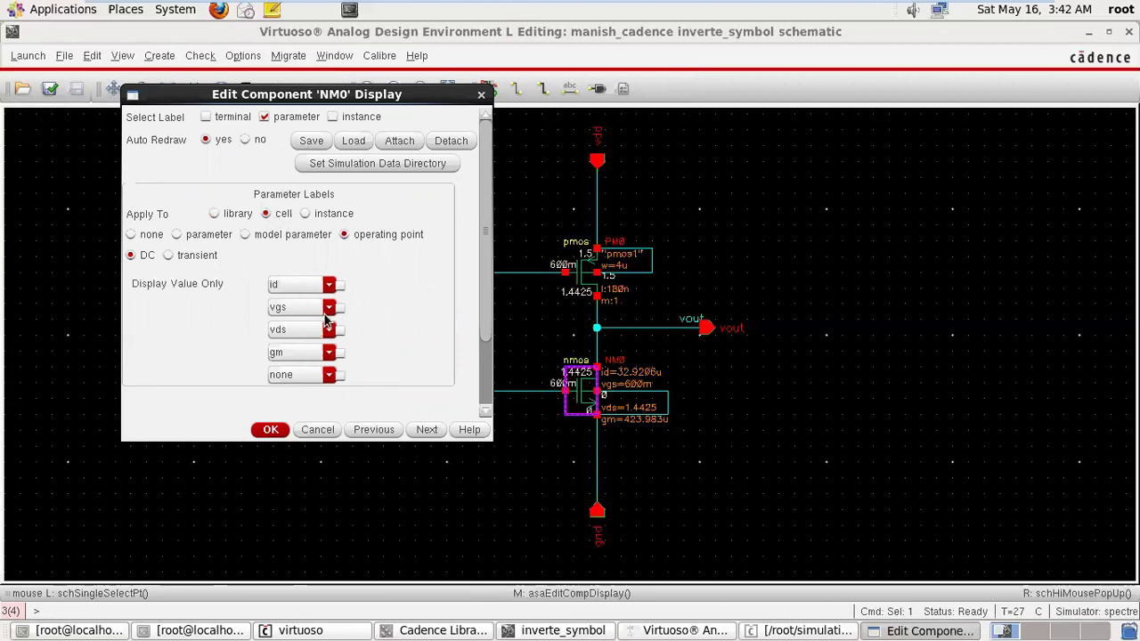
pyautogui.click(328, 375)
pyautogui.moveTo(331, 127); pyautogui.dragTo(326, 279)
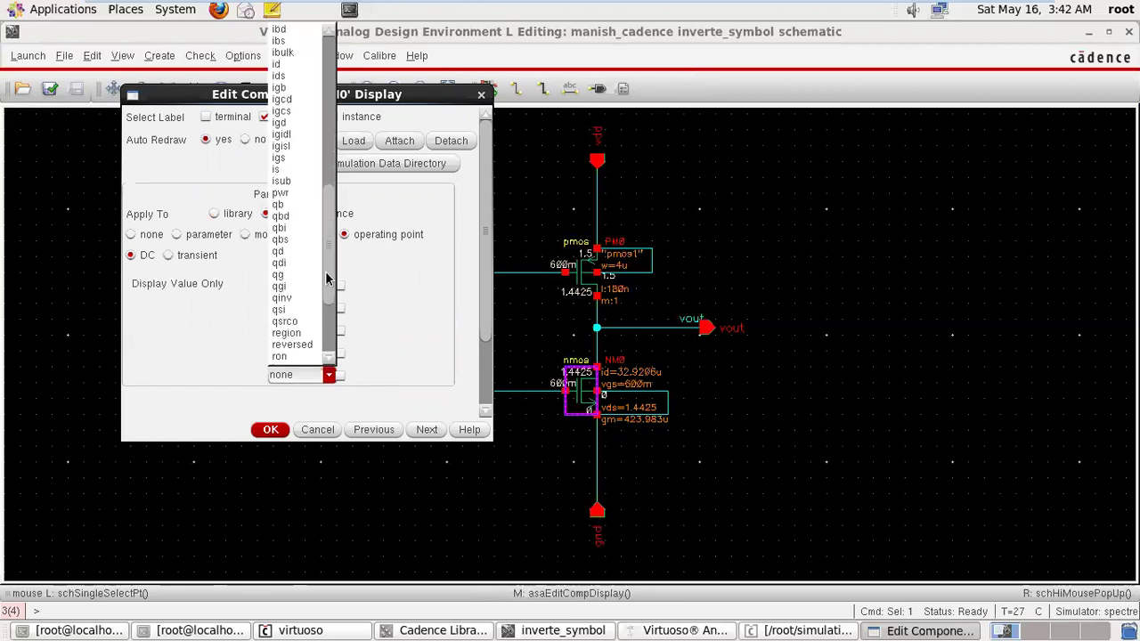
pyautogui.click(307, 334)
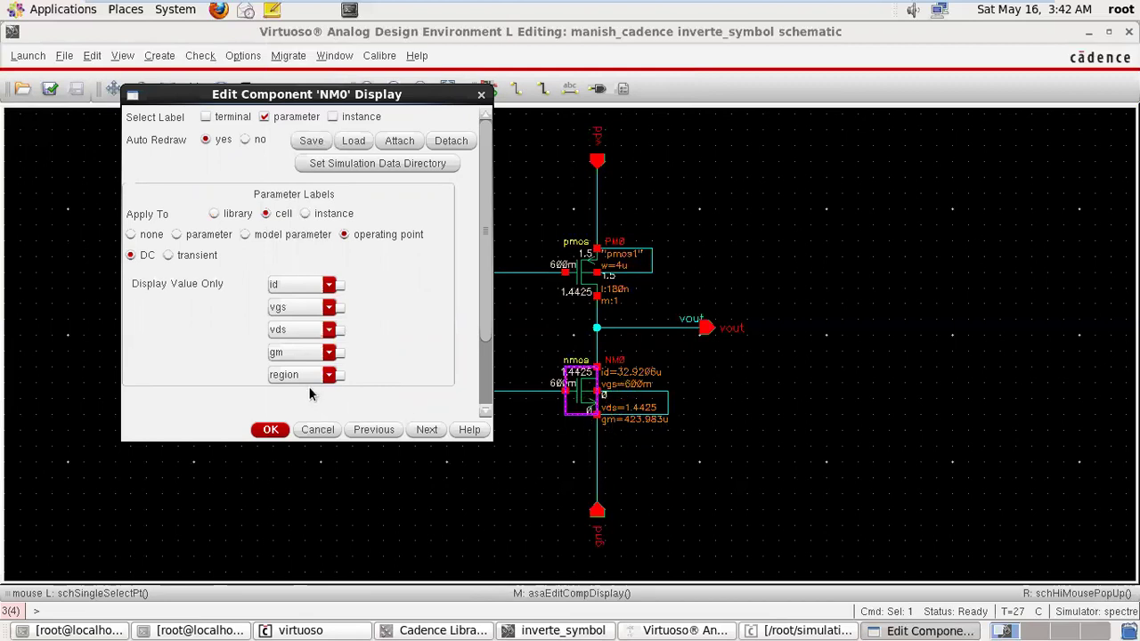
pyautogui.click(339, 376)
pyautogui.click(272, 430)
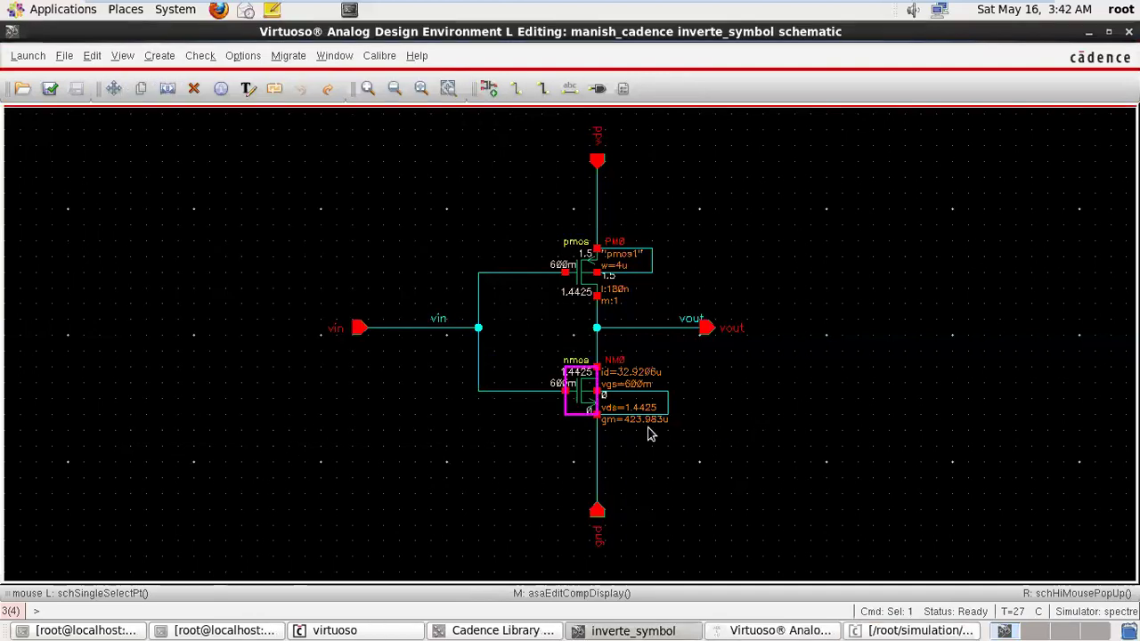
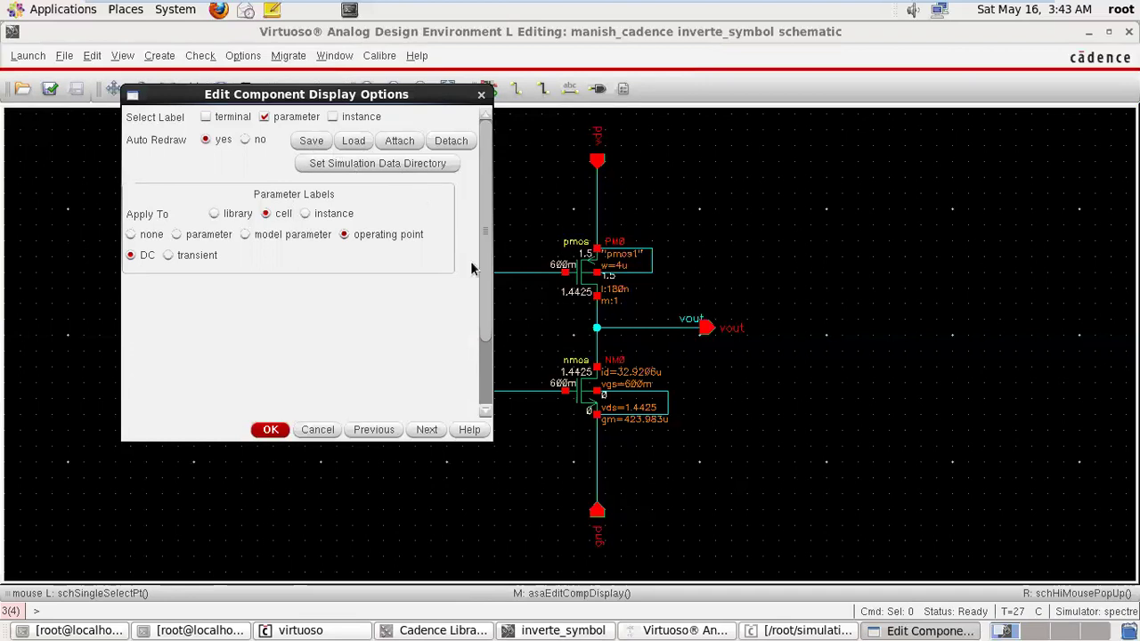
# Select the pmos transistor PM0 and set its w and l parameter labels to display values only.
pyautogui.click(585, 271)
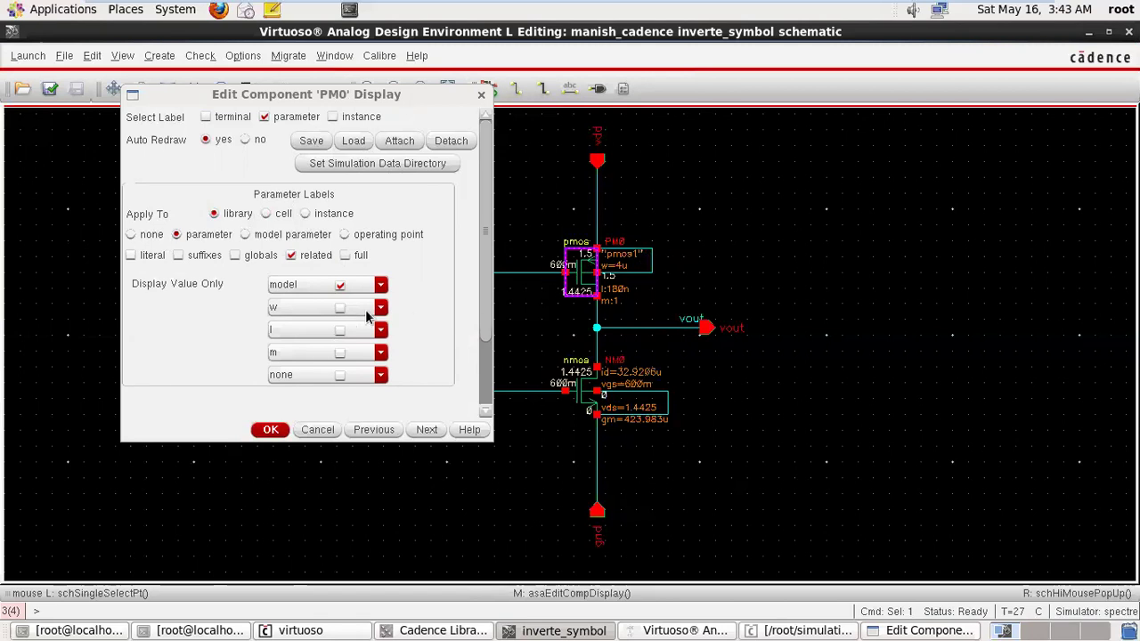
pyautogui.click(340, 331)
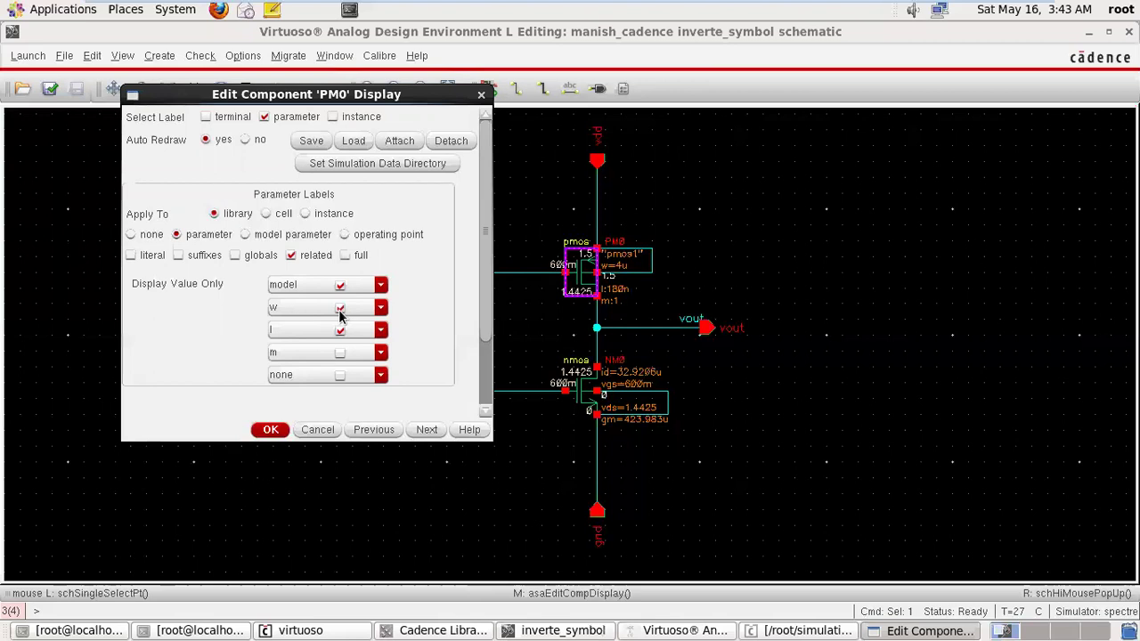
pyautogui.click(379, 308)
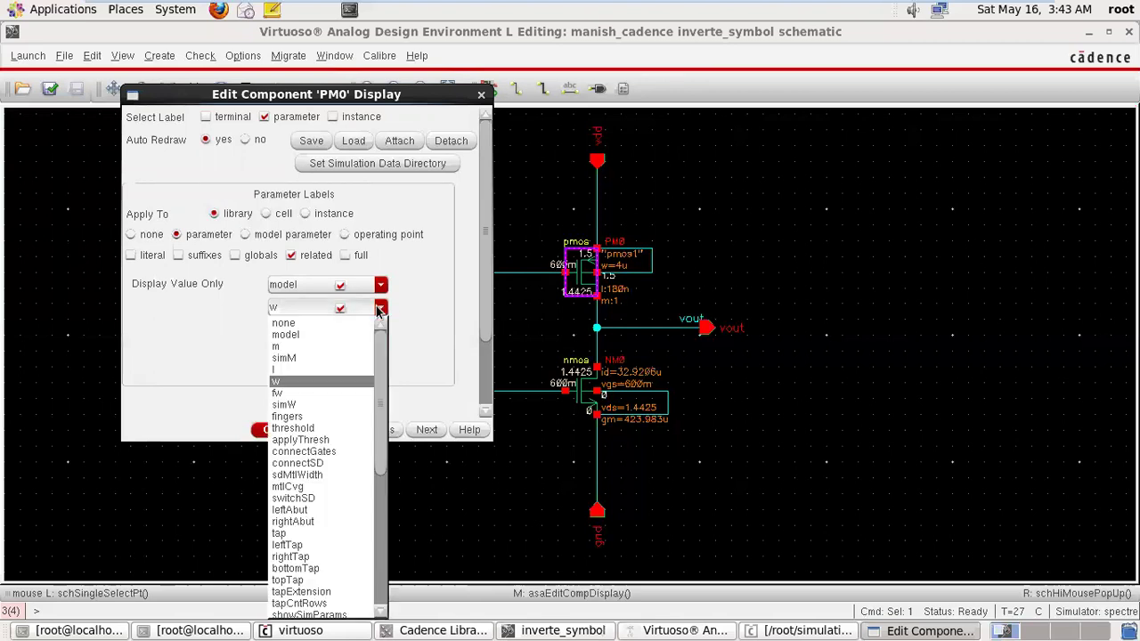
pyautogui.click(378, 308)
# Examine the design parameters offered for PM0's m label and its unused label, looking for the operating region.
pyautogui.click(379, 376)
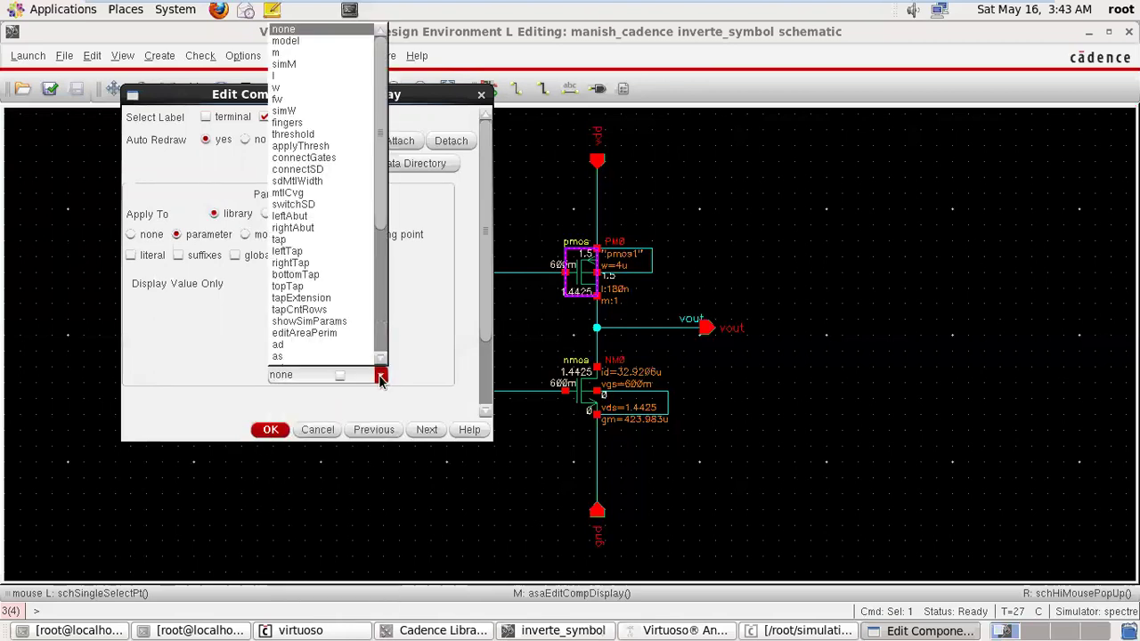
pyautogui.scroll(-6, 369, 303)
pyautogui.scroll(6, 369, 304)
pyautogui.scroll(-4, 371, 158)
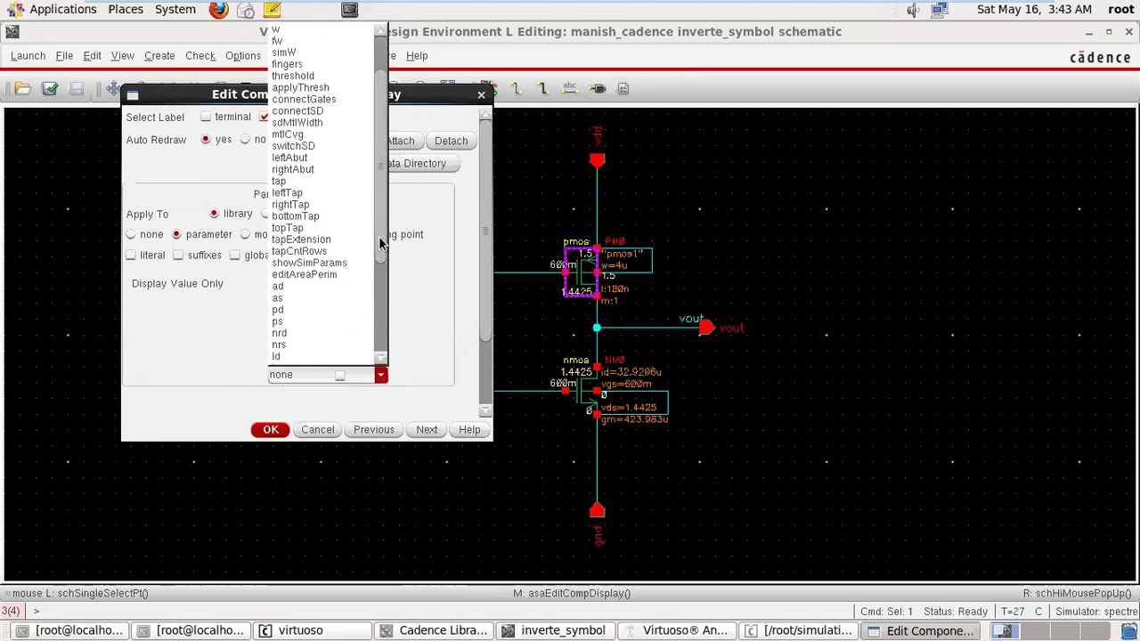
pyautogui.scroll(4, 375, 186)
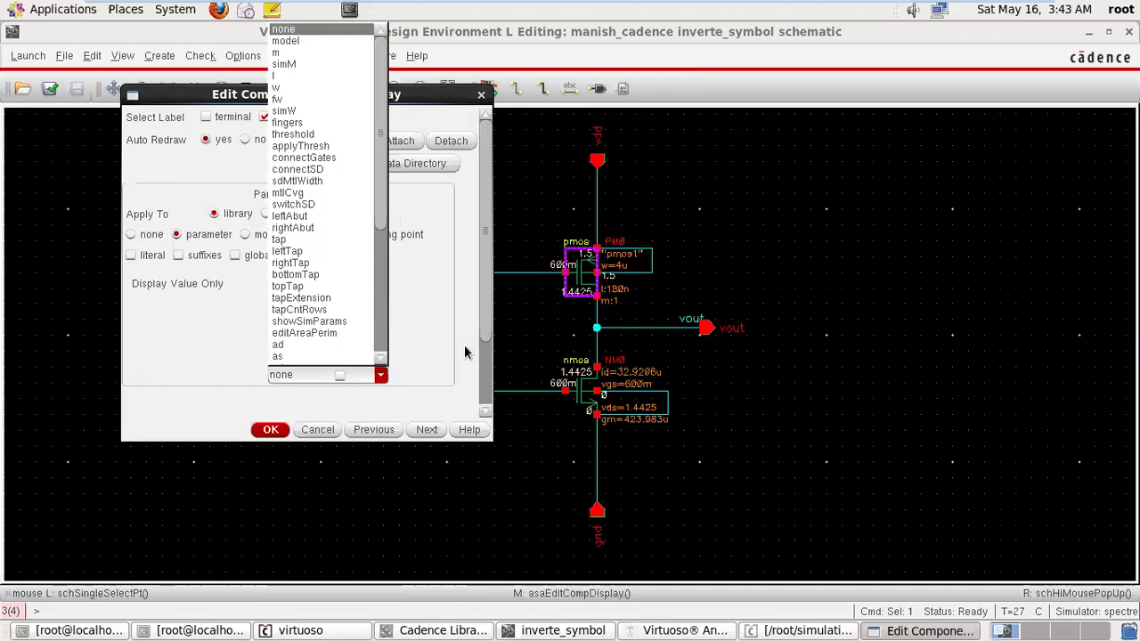
pyautogui.click(380, 375)
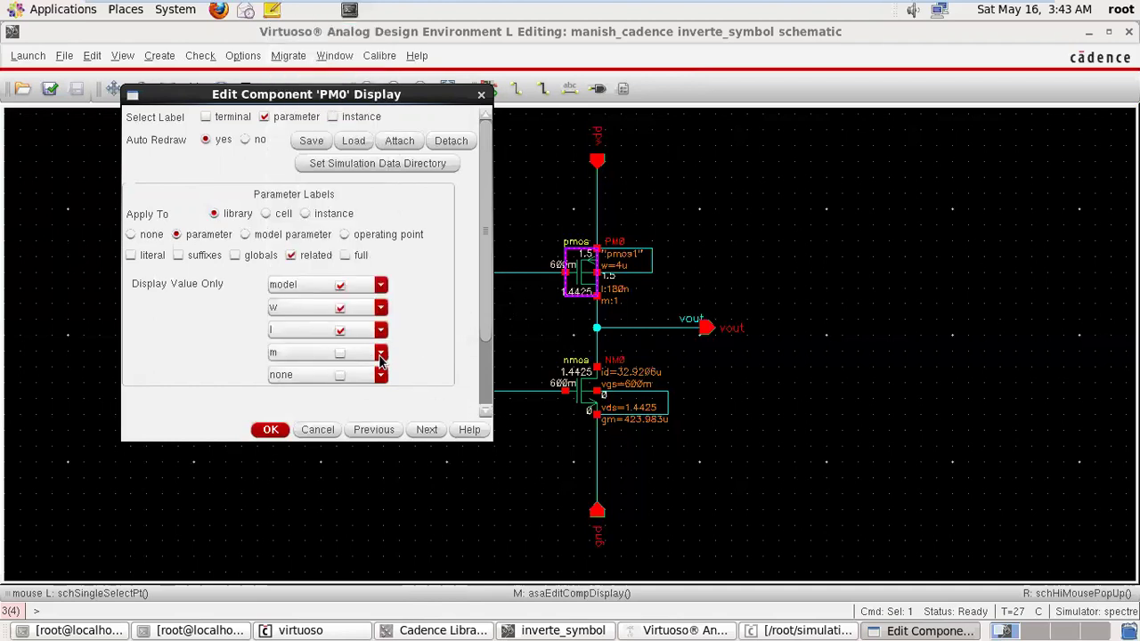
pyautogui.click(381, 354)
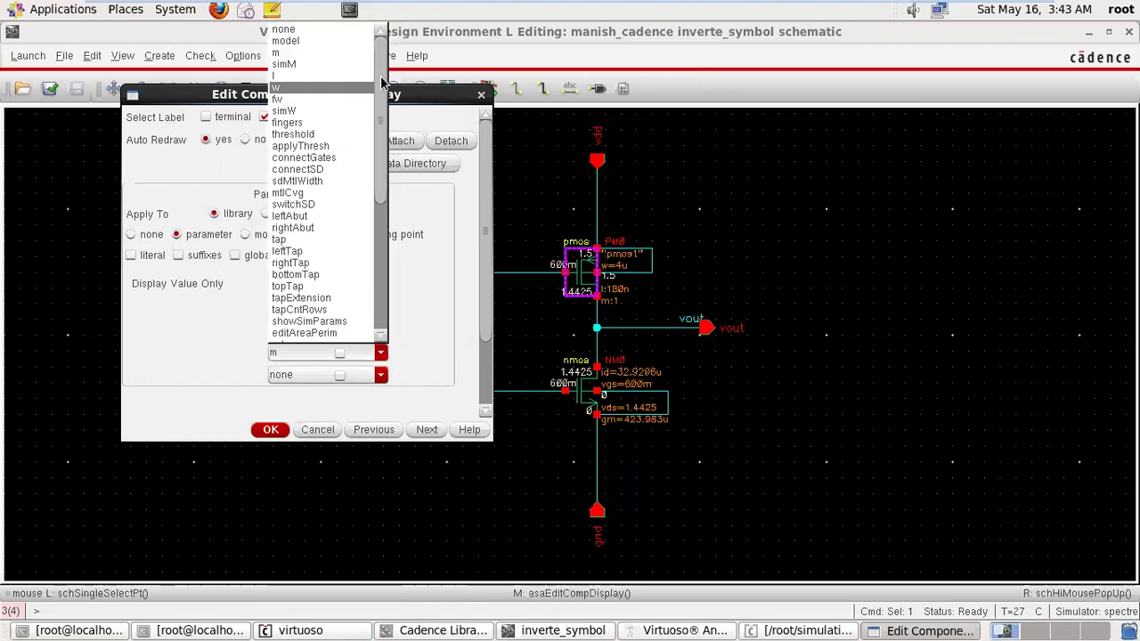
pyautogui.moveTo(380, 83); pyautogui.dragTo(394, 206)
pyautogui.click(579, 283)
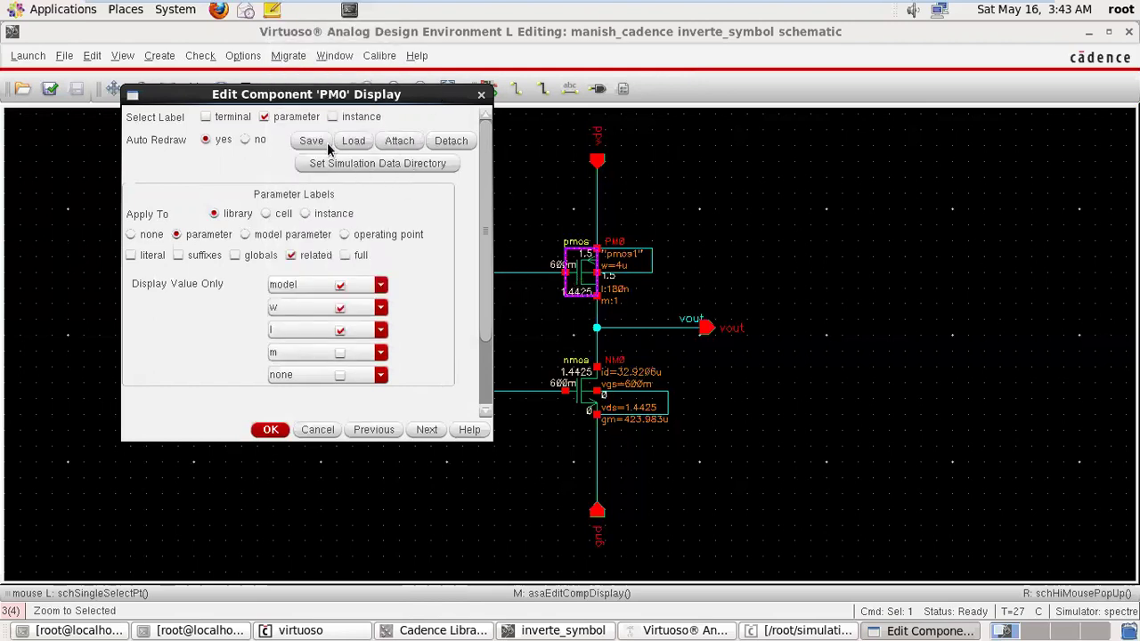
# Label PM0 with its DC operating point at cell level, including region as the fifth parameter, check NM0's labels, and close the dialog.
pyautogui.click(345, 235)
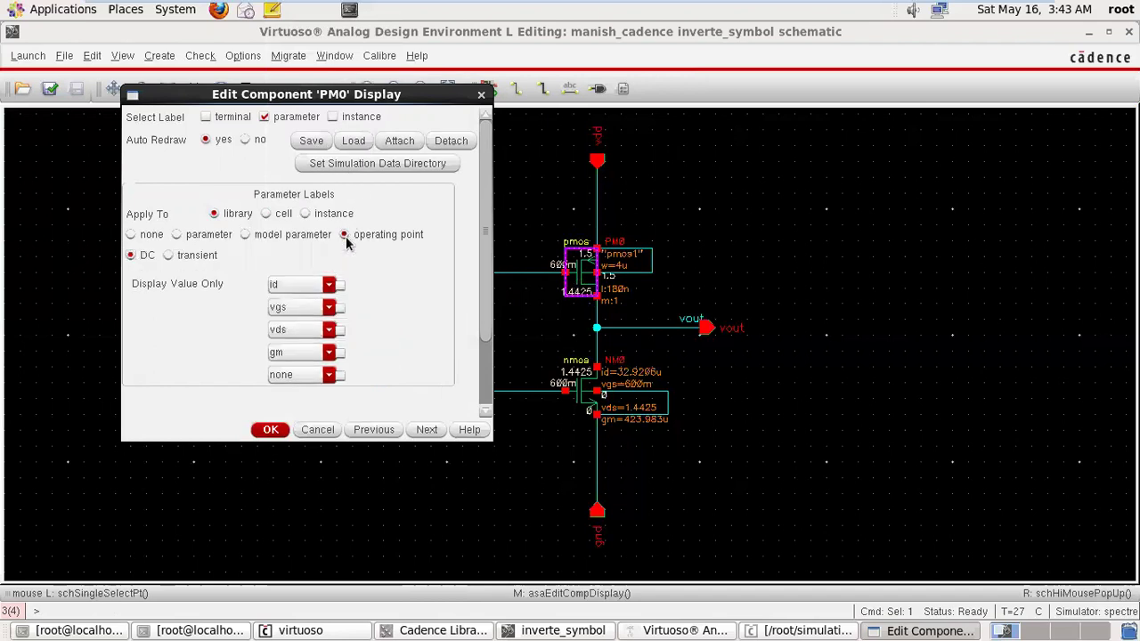
pyautogui.click(268, 215)
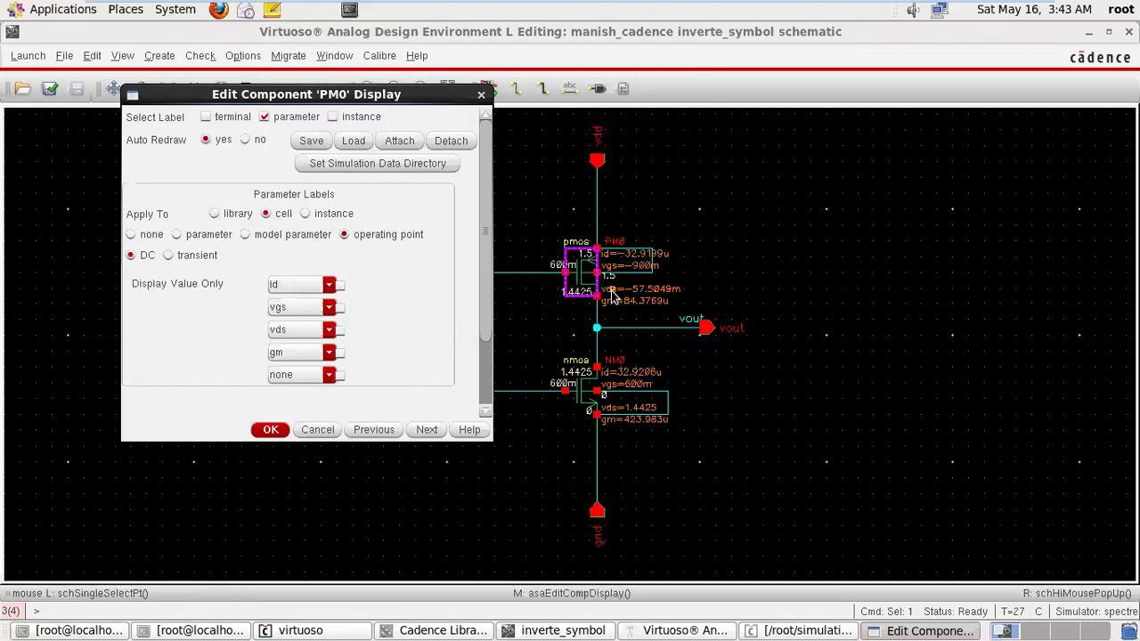
pyautogui.click(329, 375)
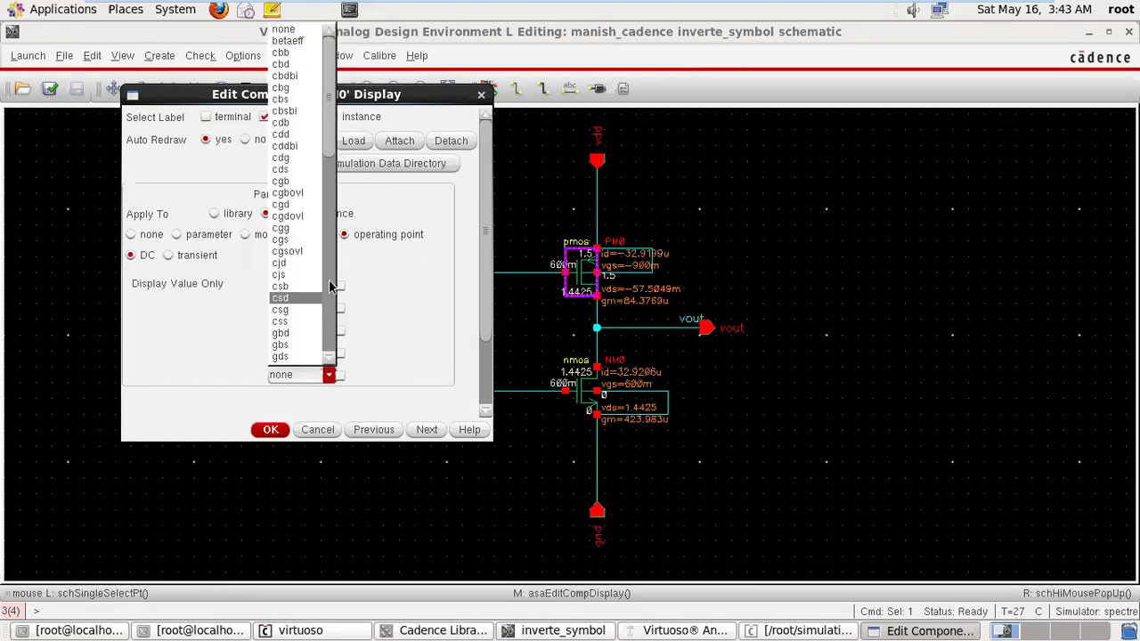
pyautogui.moveTo(324, 142); pyautogui.dragTo(312, 301)
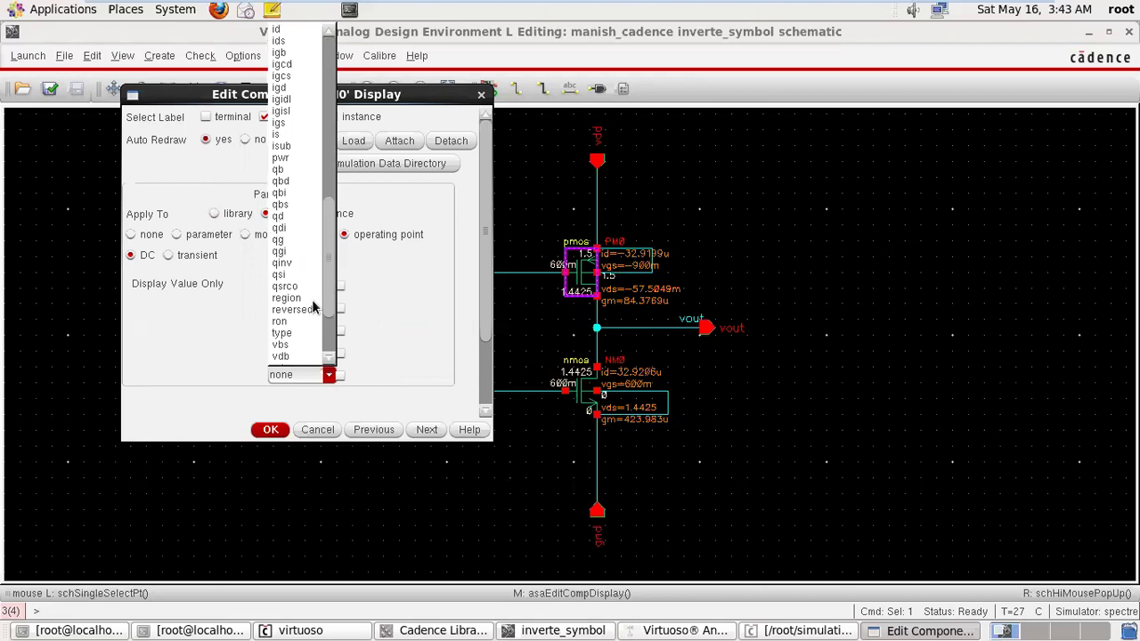
pyautogui.click(312, 308)
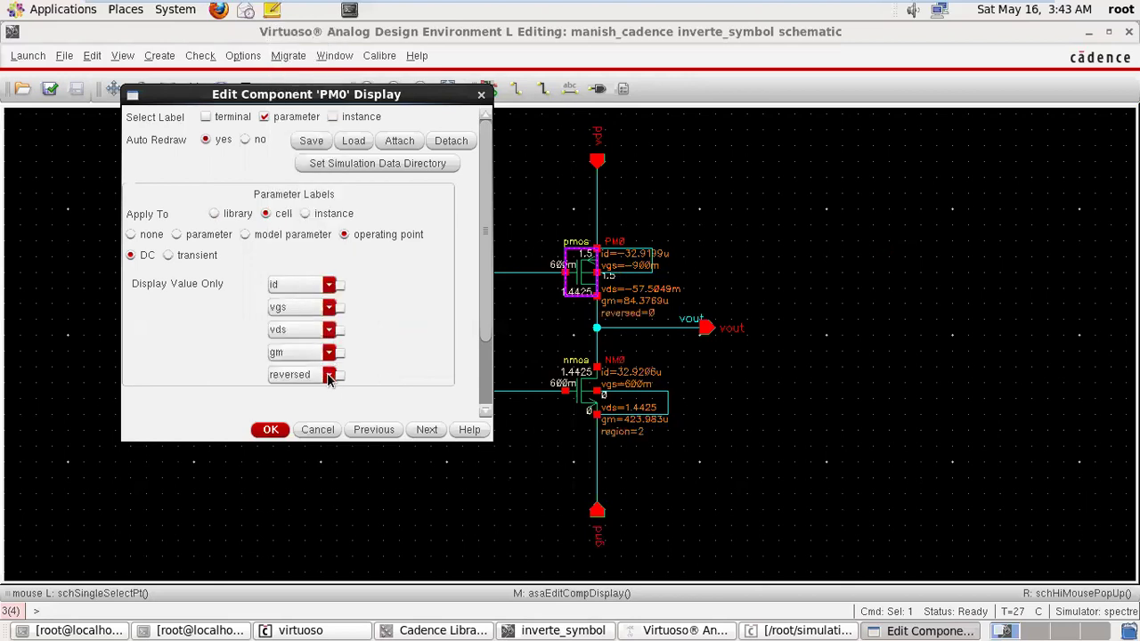
pyautogui.click(328, 376)
pyautogui.click(287, 286)
pyautogui.click(588, 403)
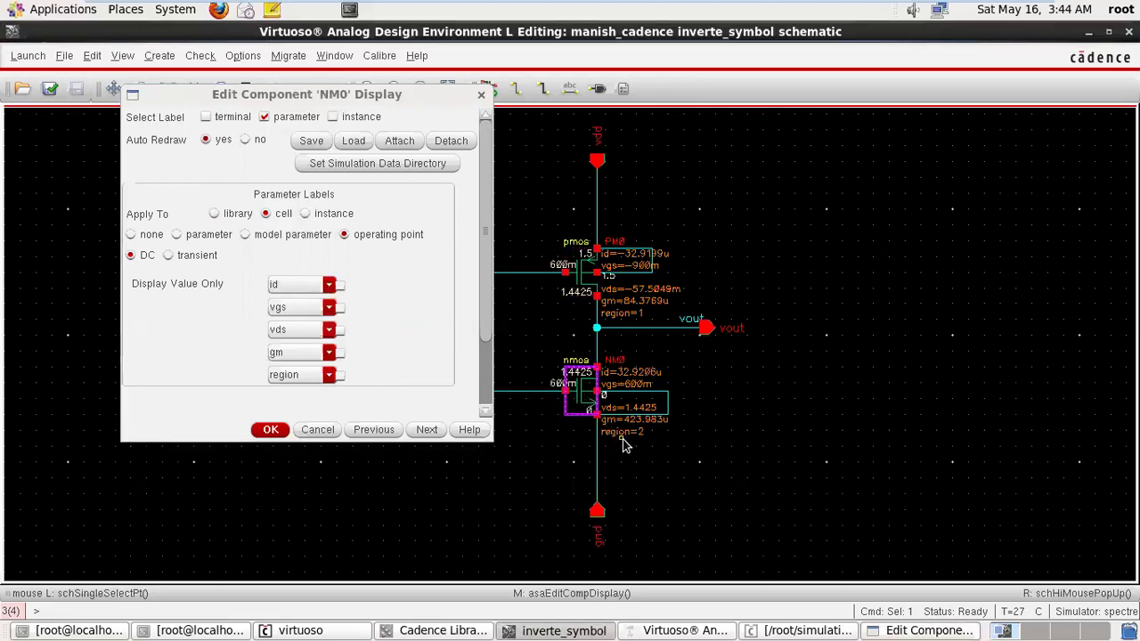
pyautogui.click(480, 96)
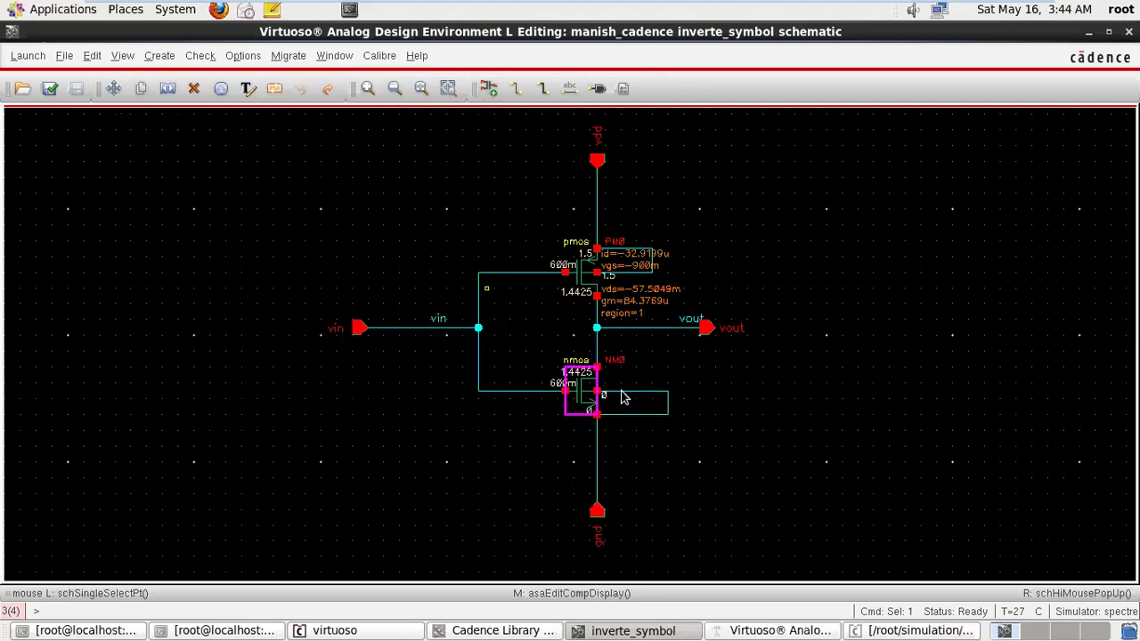
# Open the component display options for NM0 and set its first two DC operating point labels to cbd and gmoverid.
pyautogui.click(92, 55)
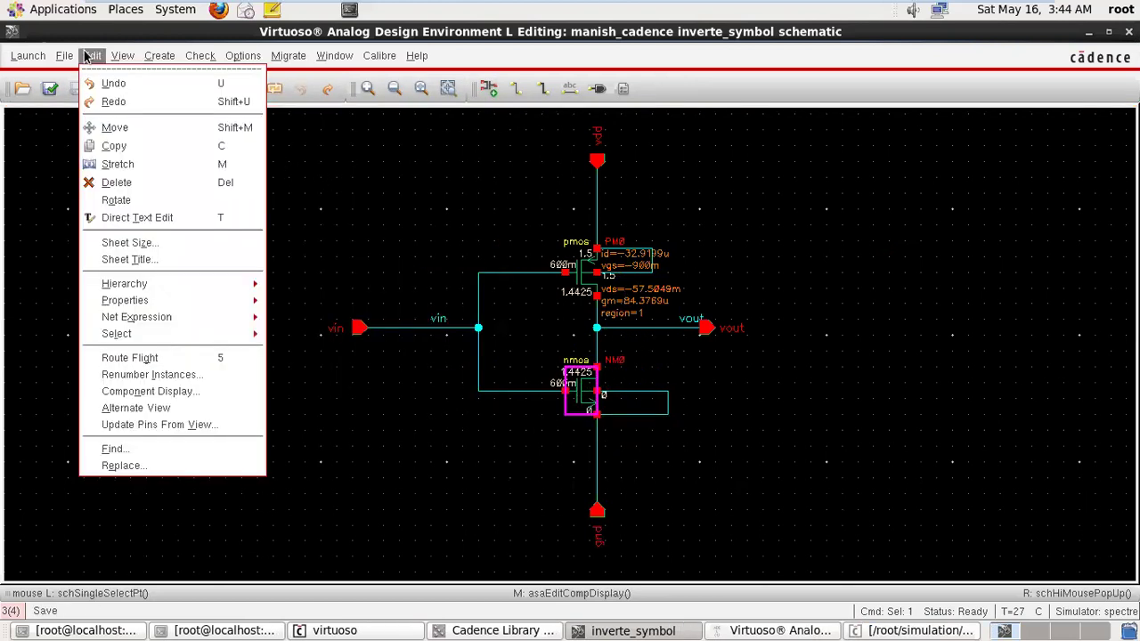
pyautogui.click(146, 393)
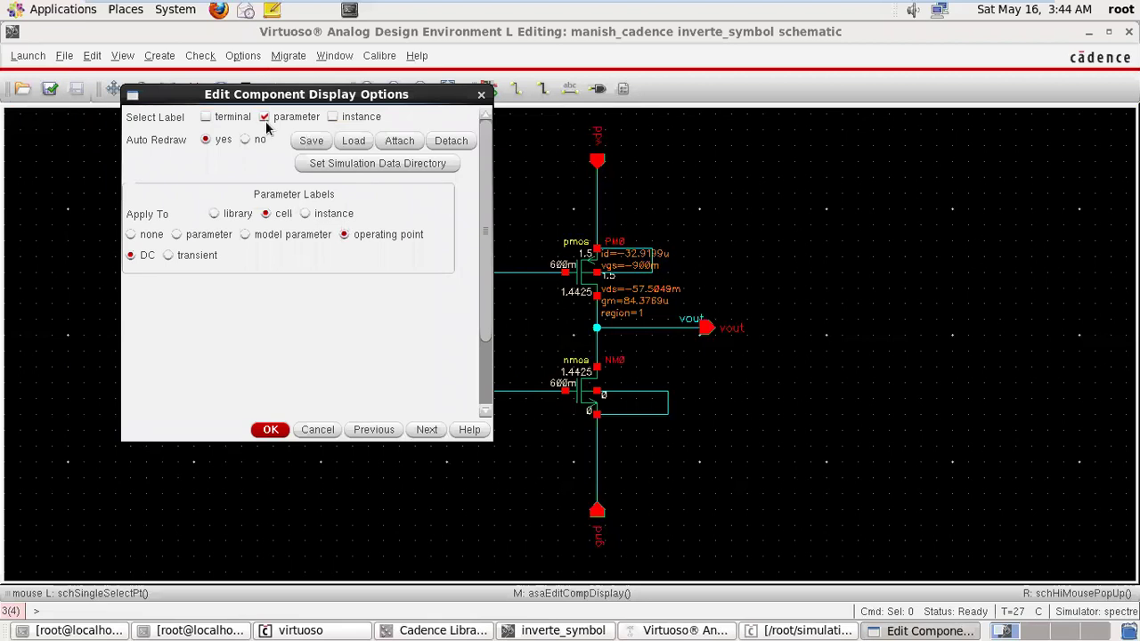
pyautogui.click(591, 401)
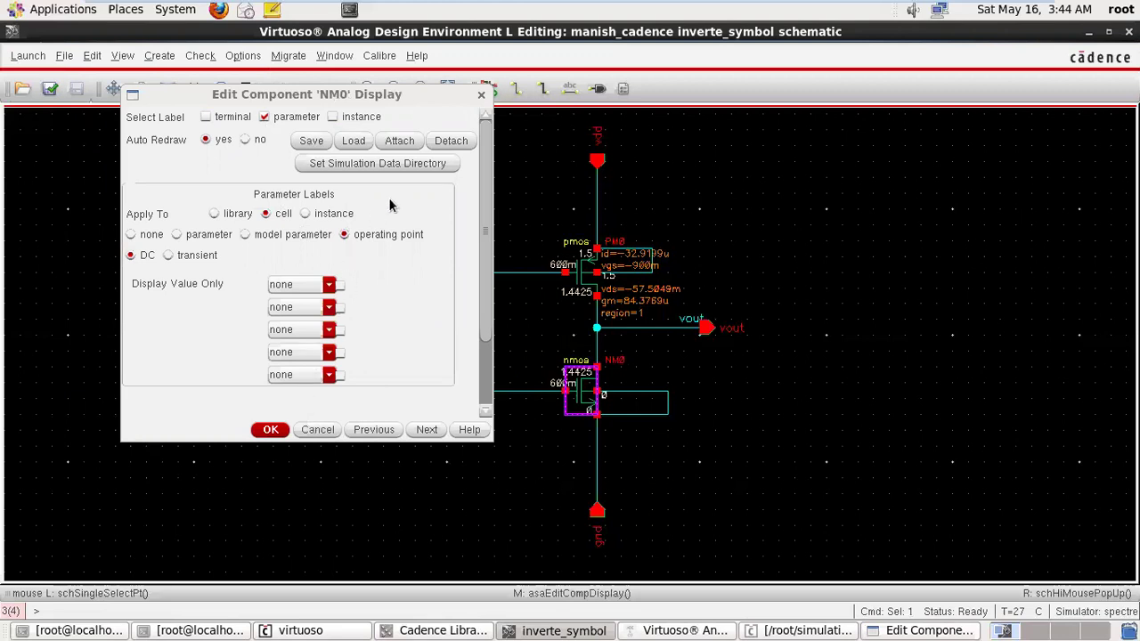
pyautogui.click(590, 279)
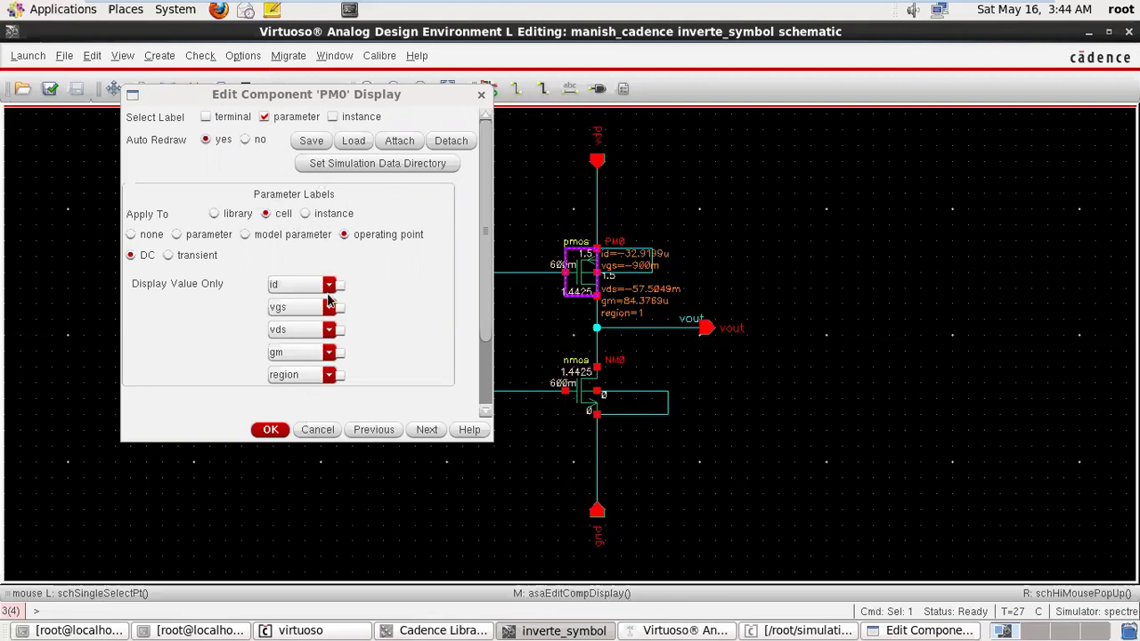
pyautogui.click(588, 398)
pyautogui.click(329, 284)
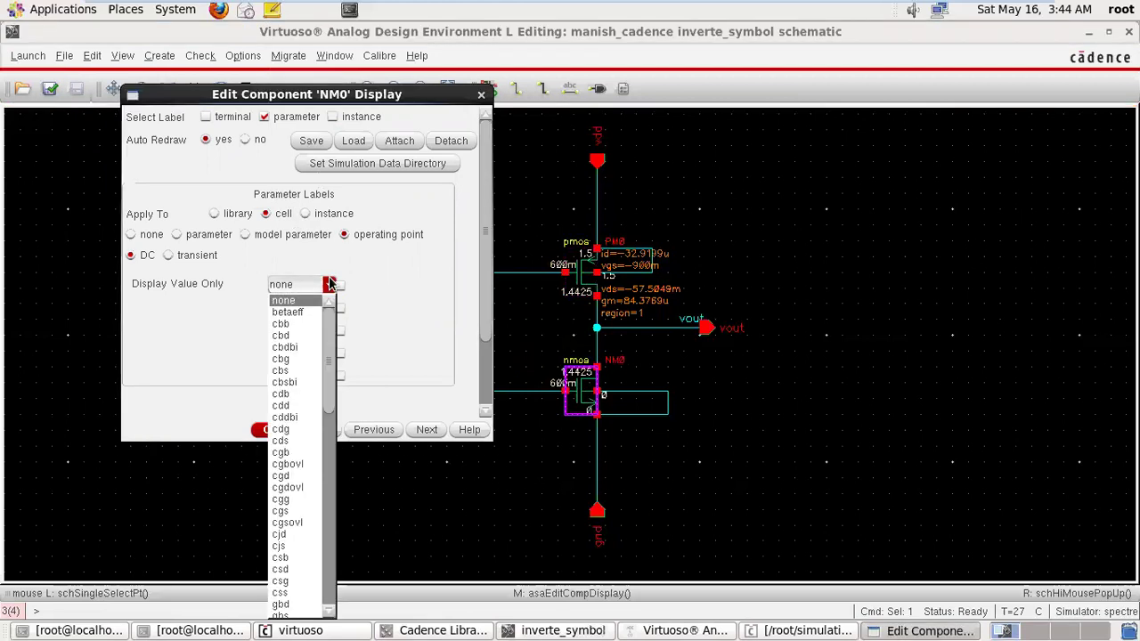
pyautogui.click(303, 336)
pyautogui.click(329, 308)
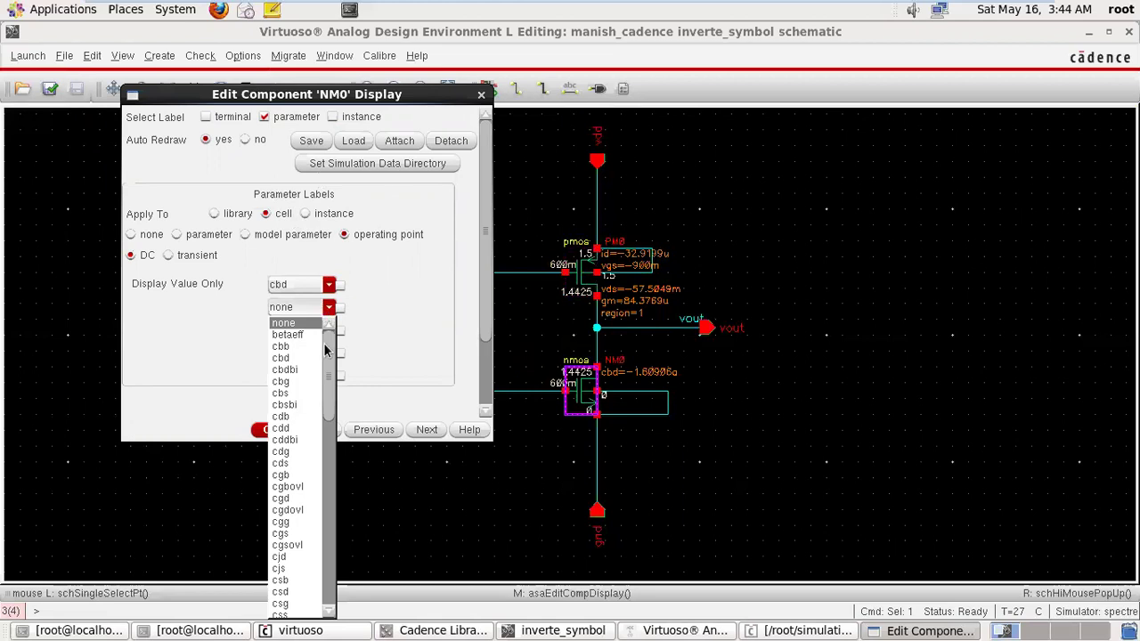
pyautogui.scroll(-5, 316, 503)
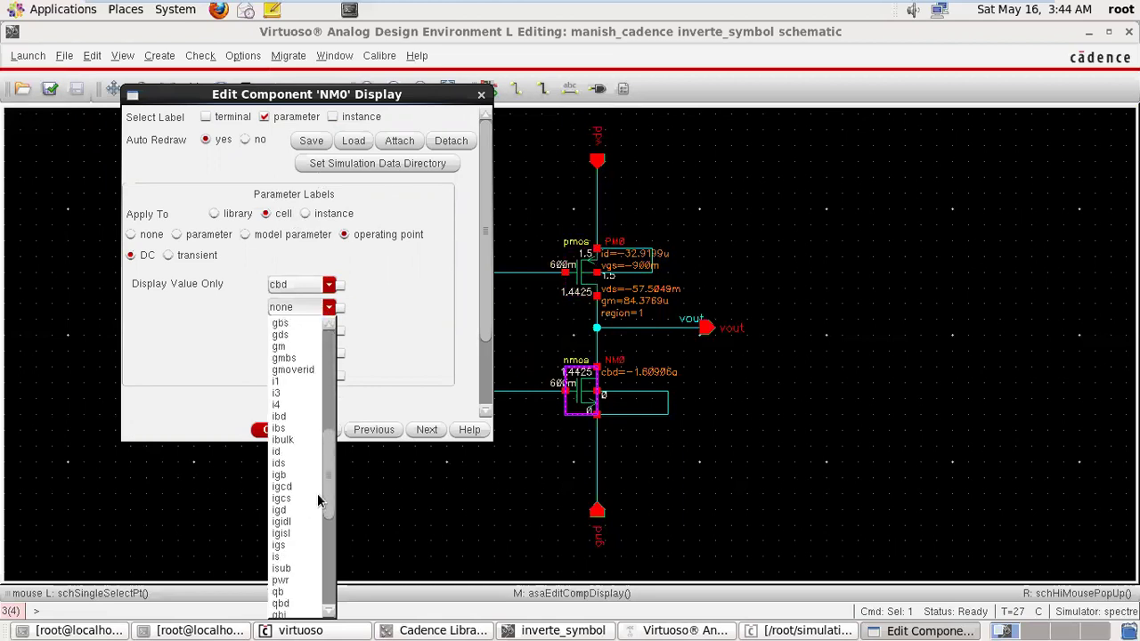
pyautogui.click(303, 369)
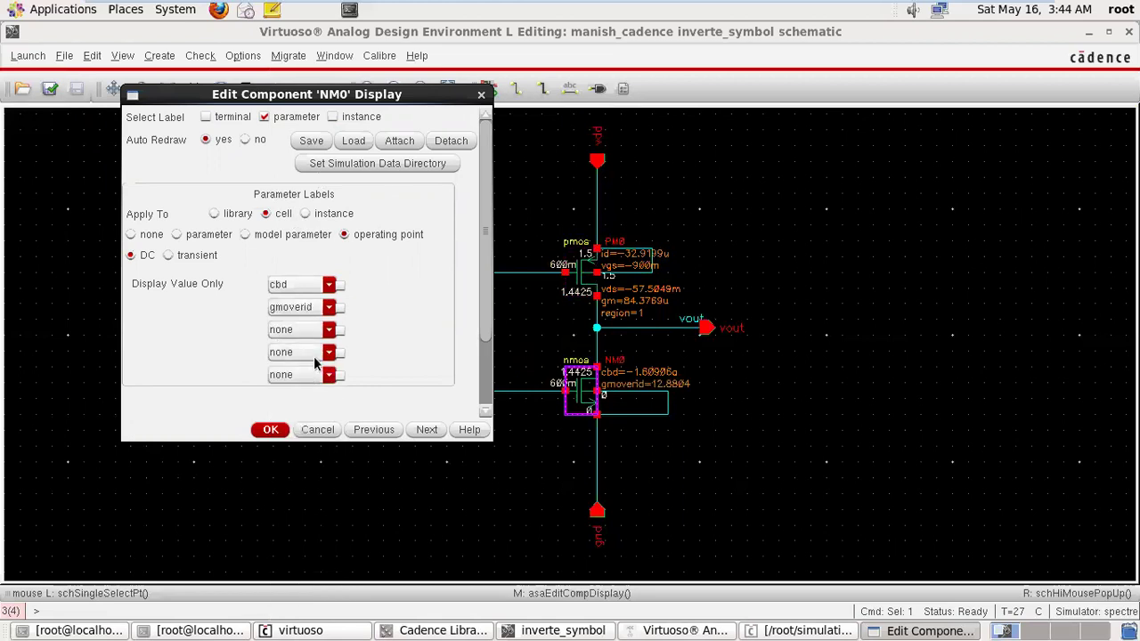
# Set the third DC operating point label of NM0 to vdb.
pyautogui.click(329, 330)
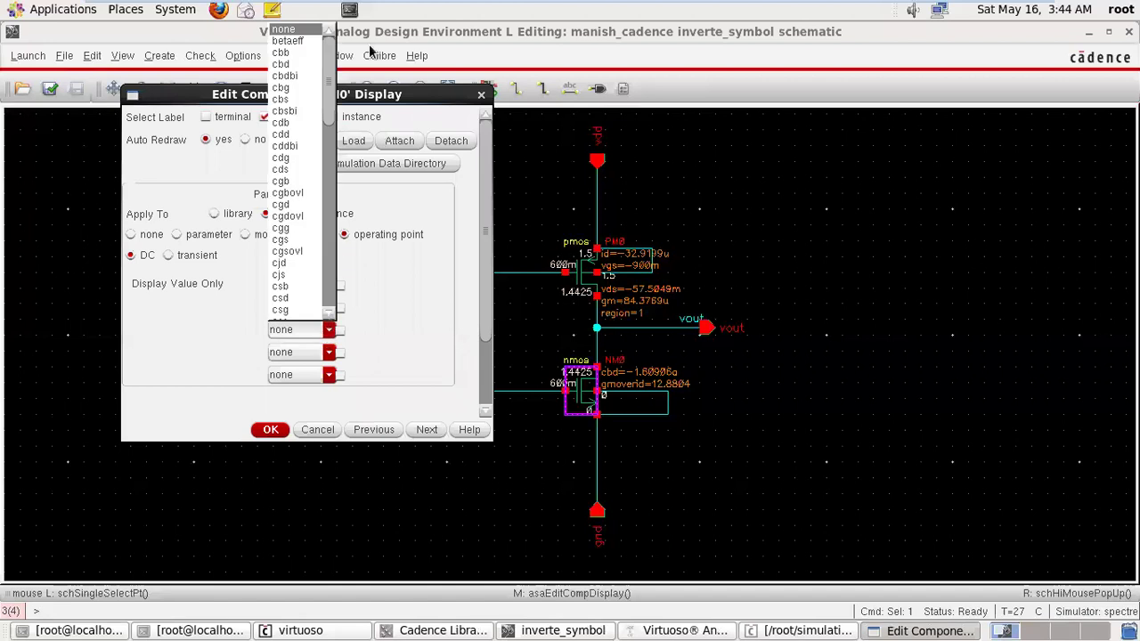
pyautogui.moveTo(332, 89); pyautogui.dragTo(329, 264)
pyautogui.scroll(3, 316, 241)
pyautogui.scroll(-4, 303, 233)
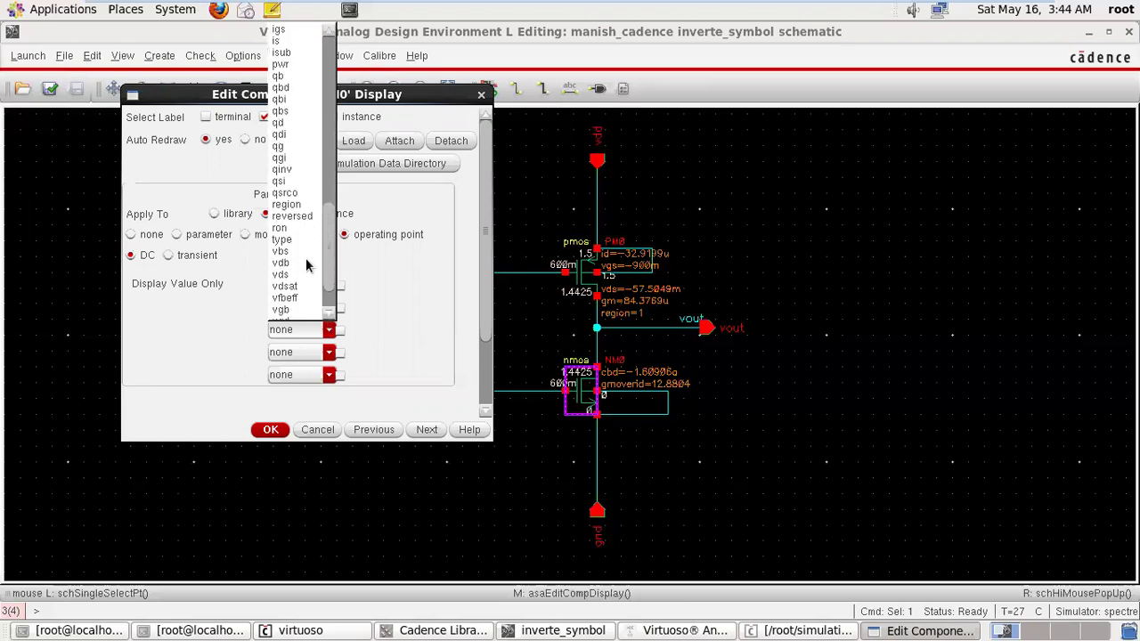
pyautogui.click(306, 257)
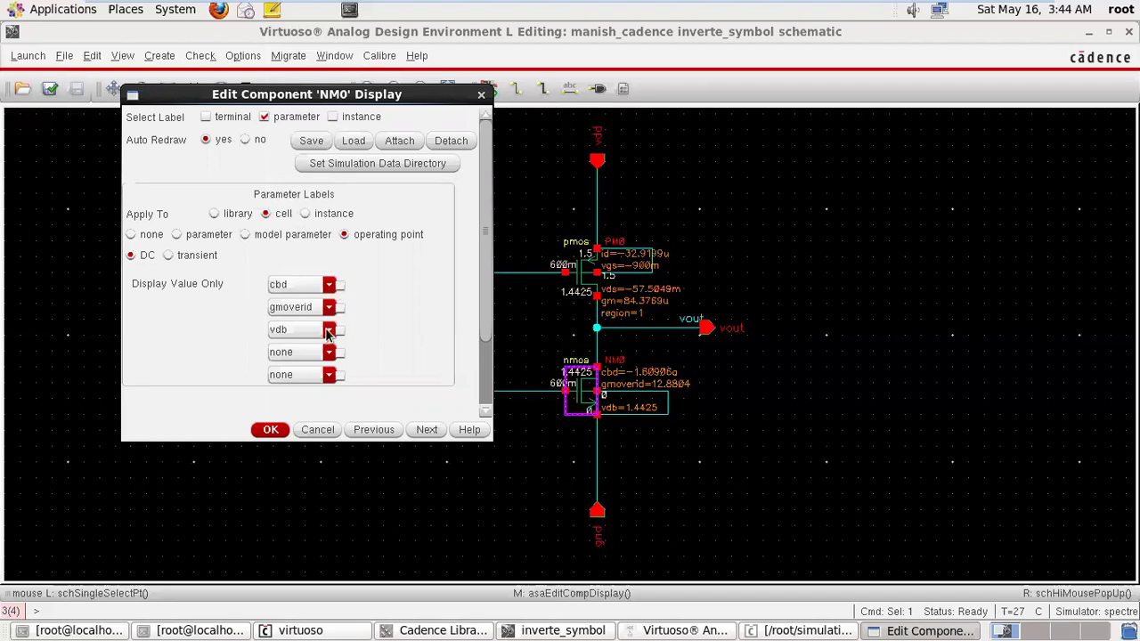
# Set NM0's fourth DC operating point label to region and accept the display settings.
pyautogui.click(332, 356)
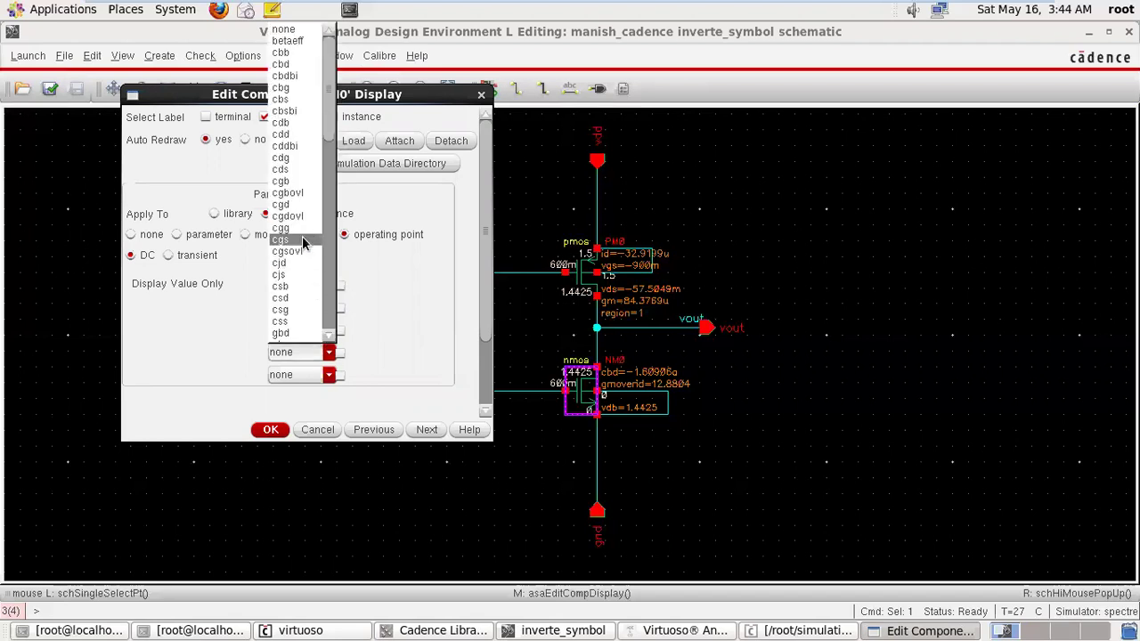
pyautogui.scroll(-6, 330, 120)
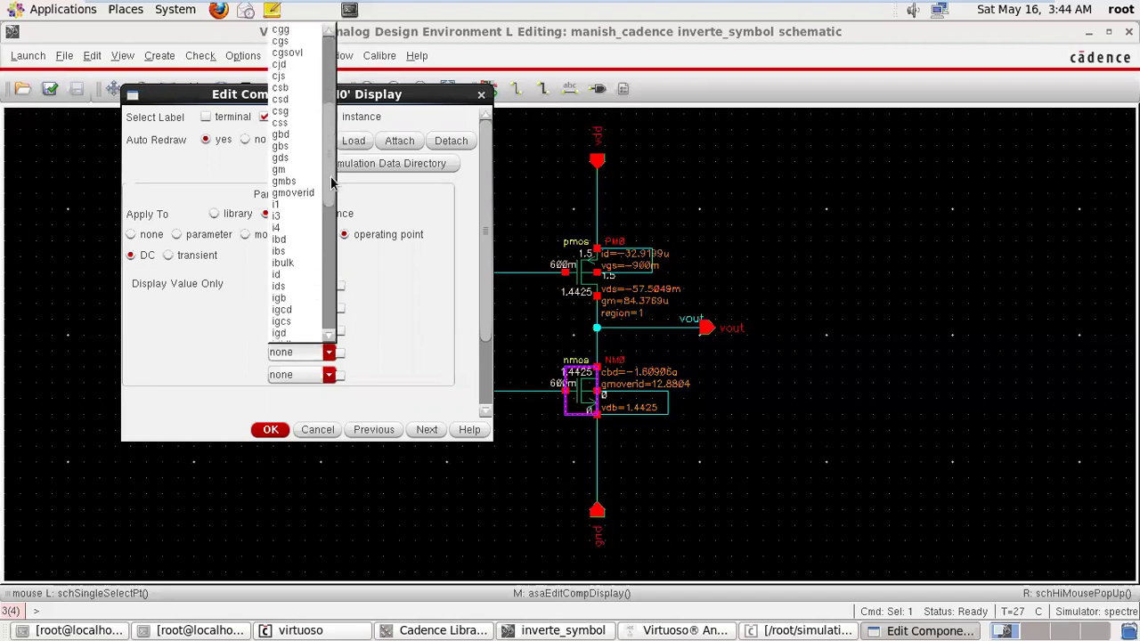
pyautogui.moveTo(331, 182); pyautogui.dragTo(326, 269)
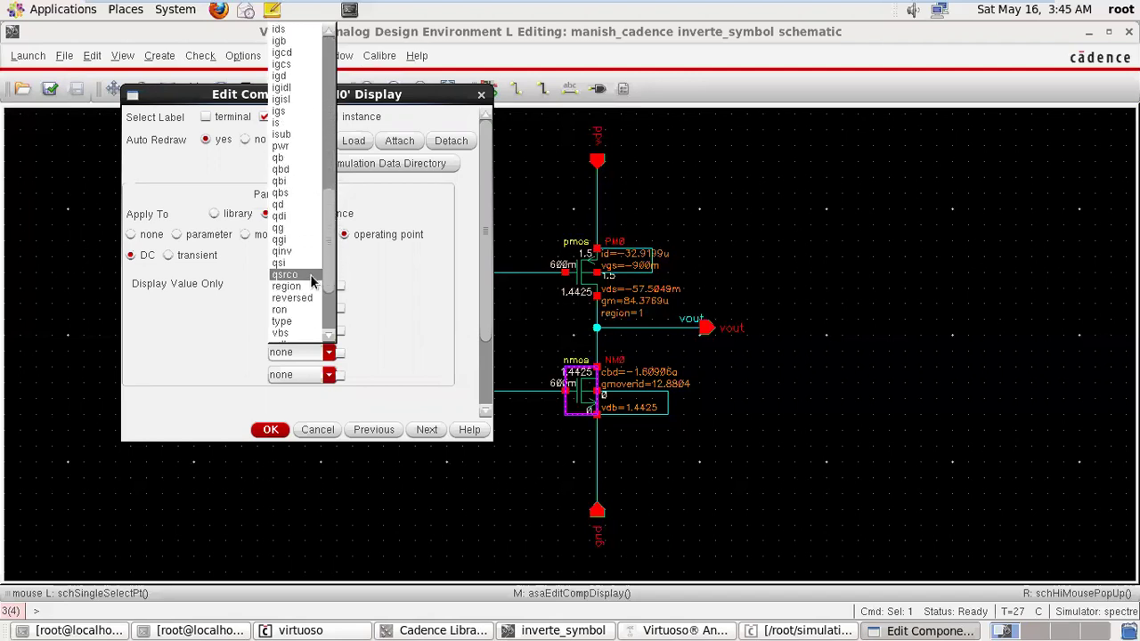
pyautogui.click(301, 287)
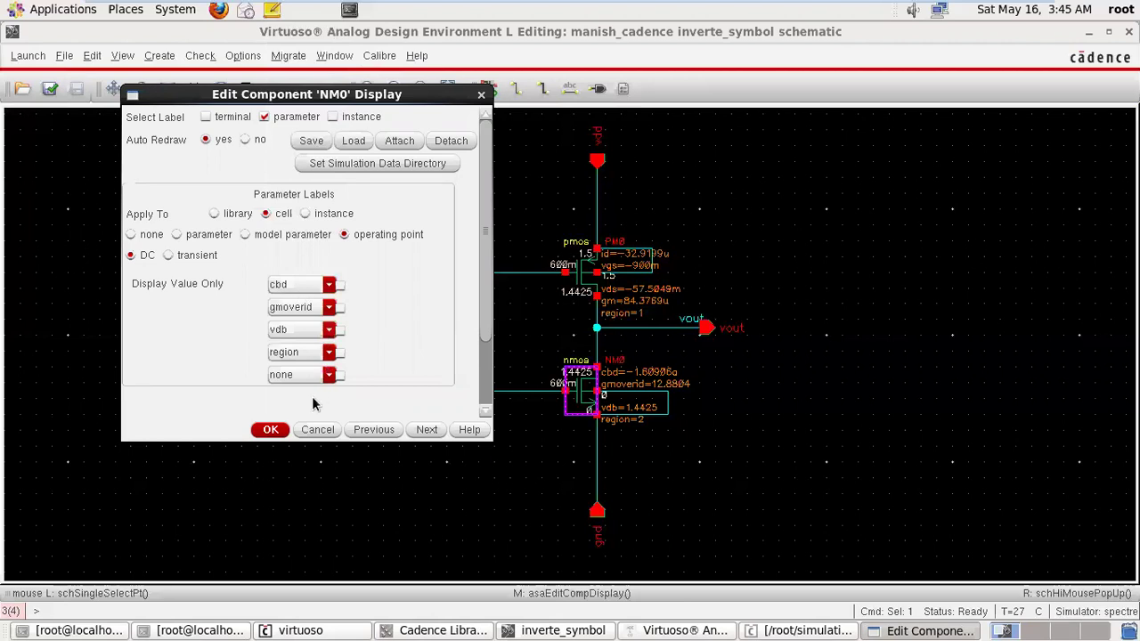
pyautogui.click(271, 430)
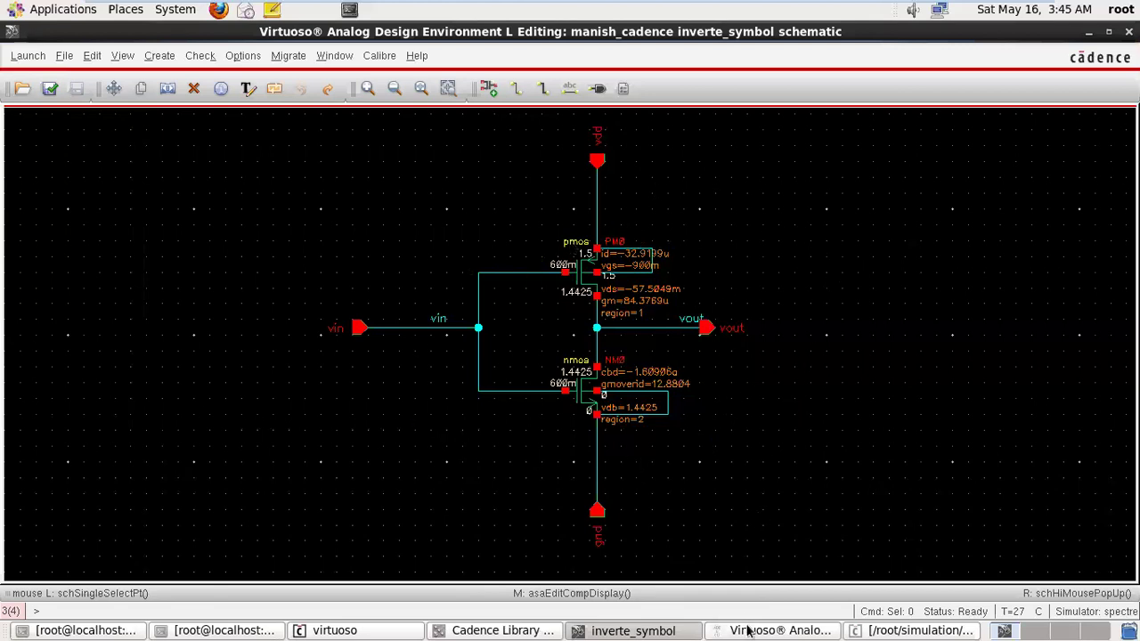
# Save the simulation state as state1, overwriting the existing one, and close the Analog Design Environment.
pyautogui.click(953, 631)
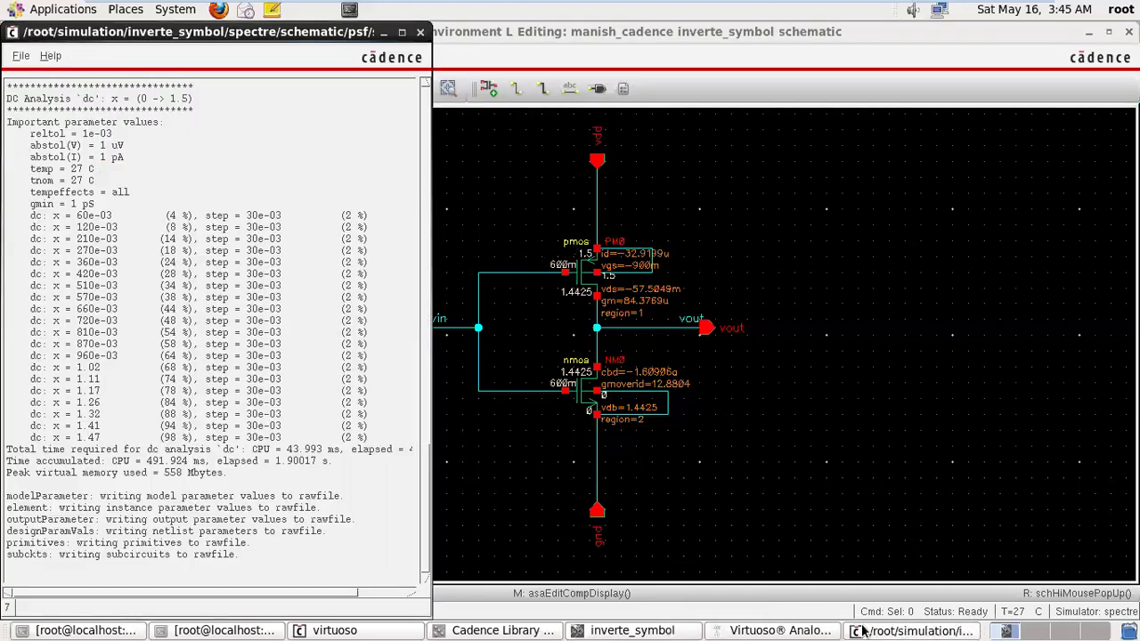
pyautogui.click(828, 629)
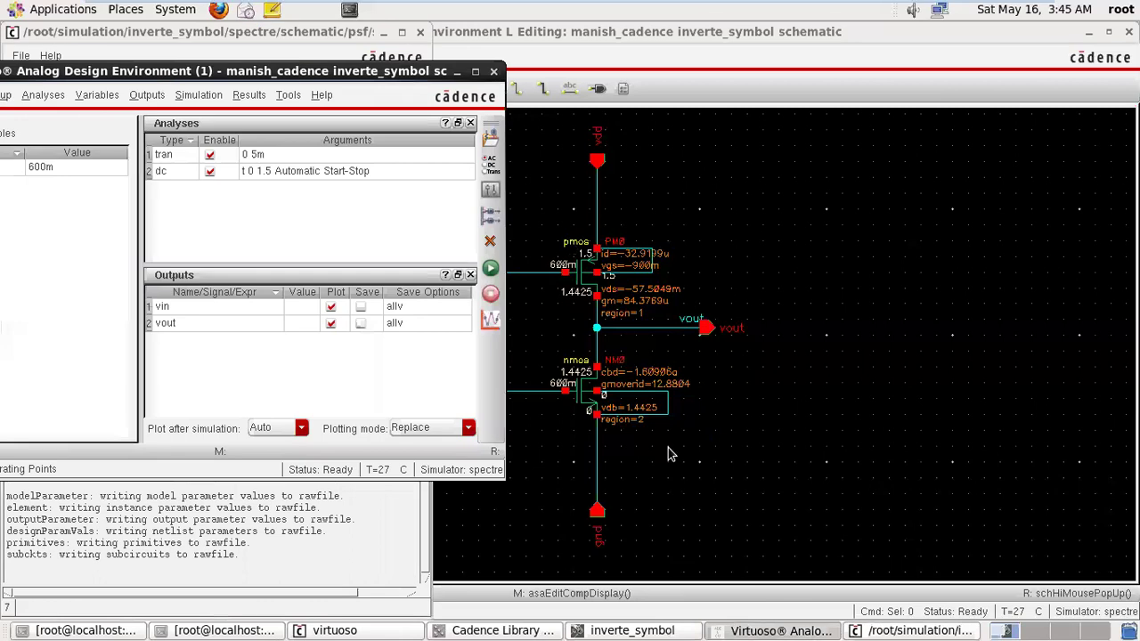
pyautogui.click(494, 72)
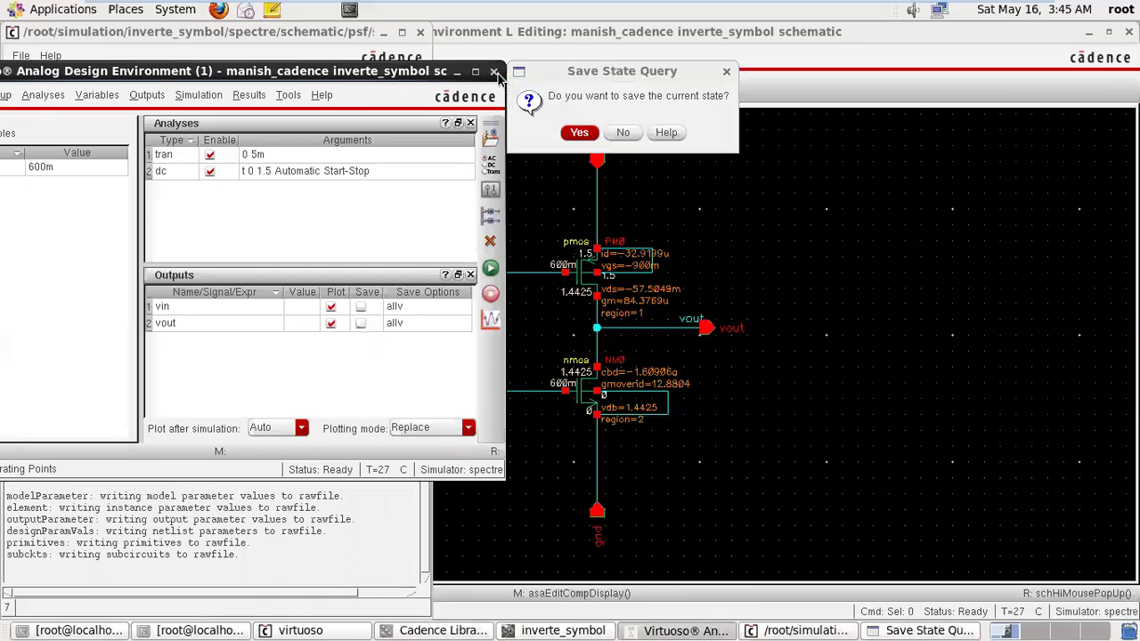
pyautogui.click(578, 132)
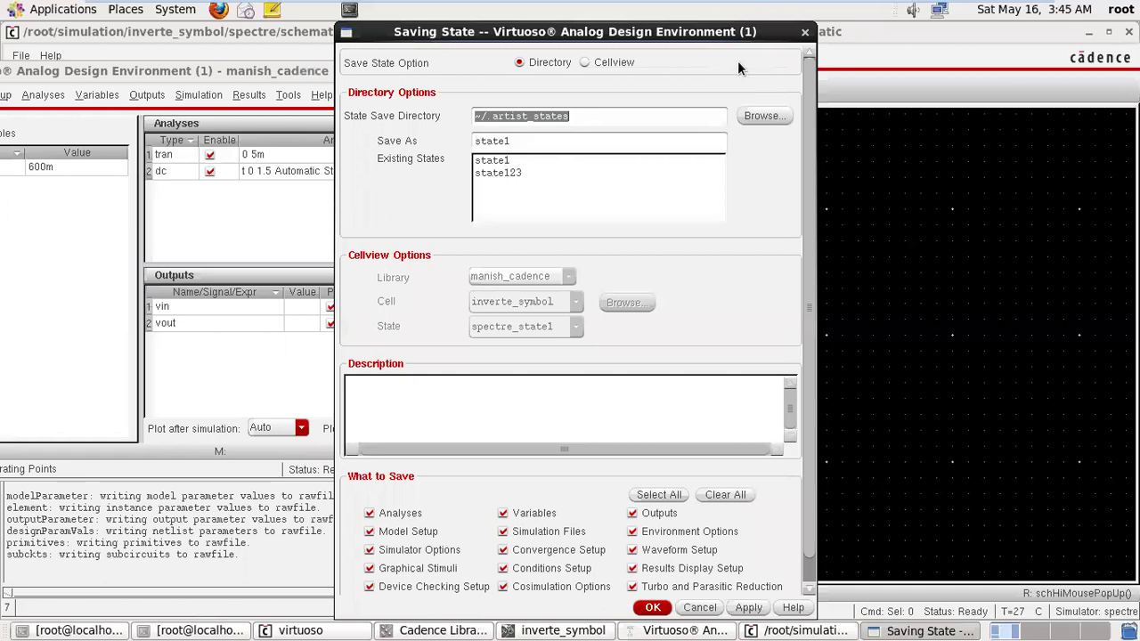
pyautogui.click(653, 608)
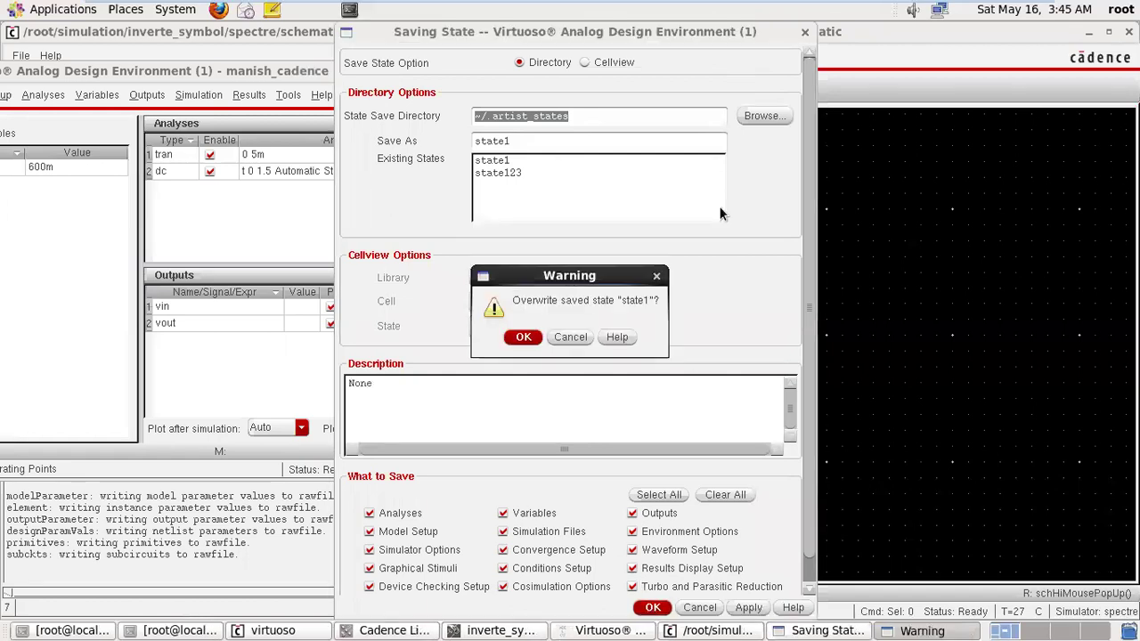
pyautogui.click(525, 337)
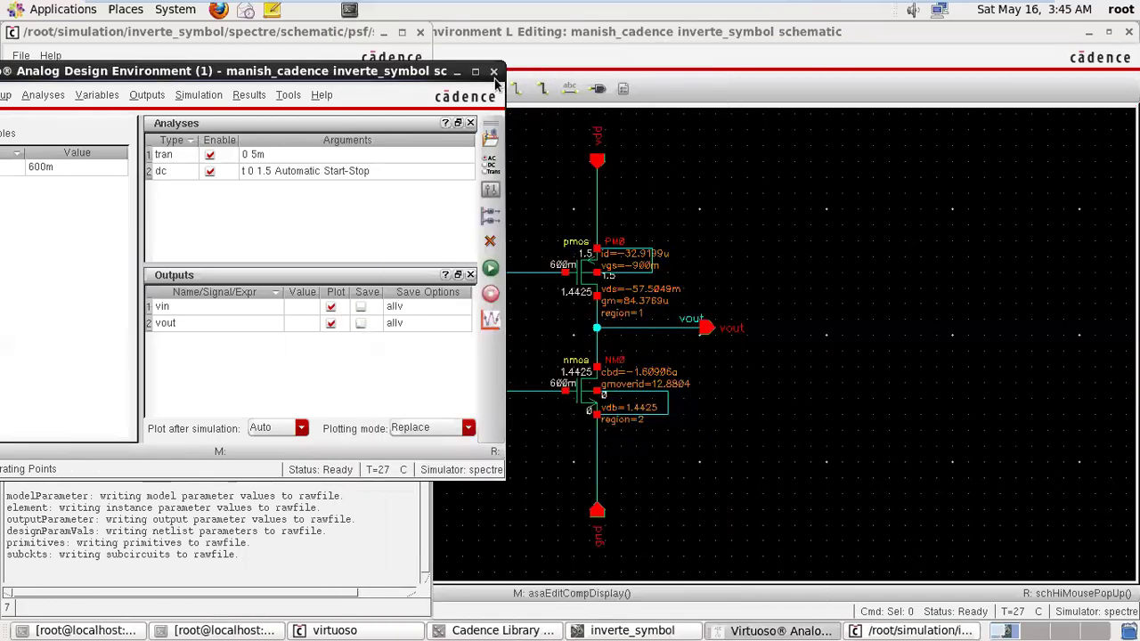
pyautogui.click(494, 71)
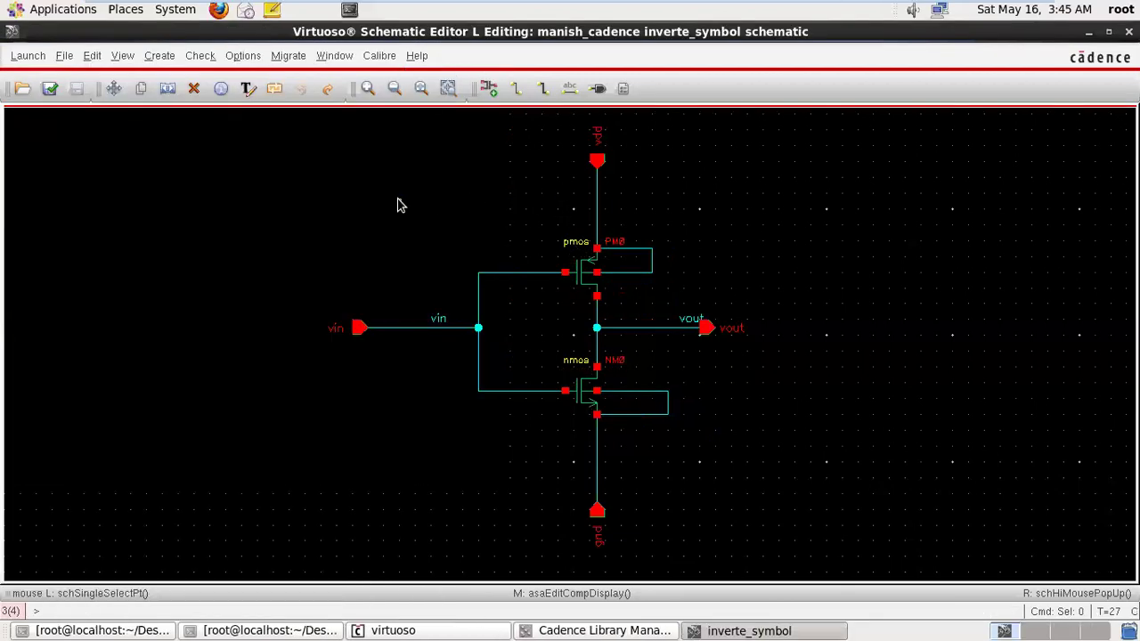
# Start creating a symbol cellview from the schematic view of inverte_symbol in library manish_cadence.
pyautogui.click(167, 88)
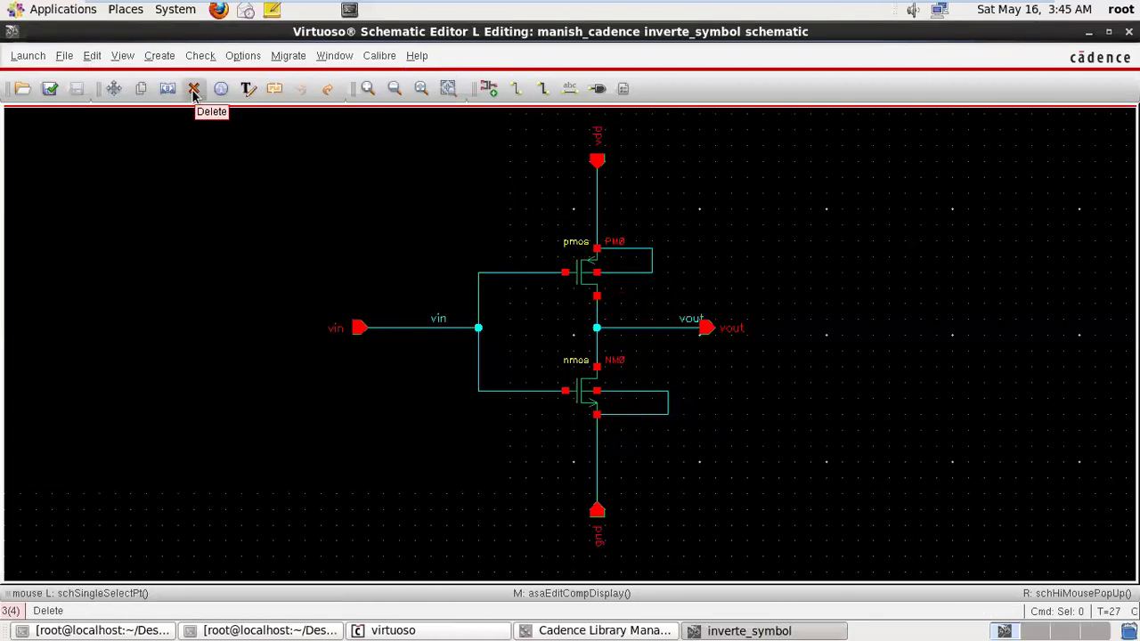
pyautogui.click(122, 57)
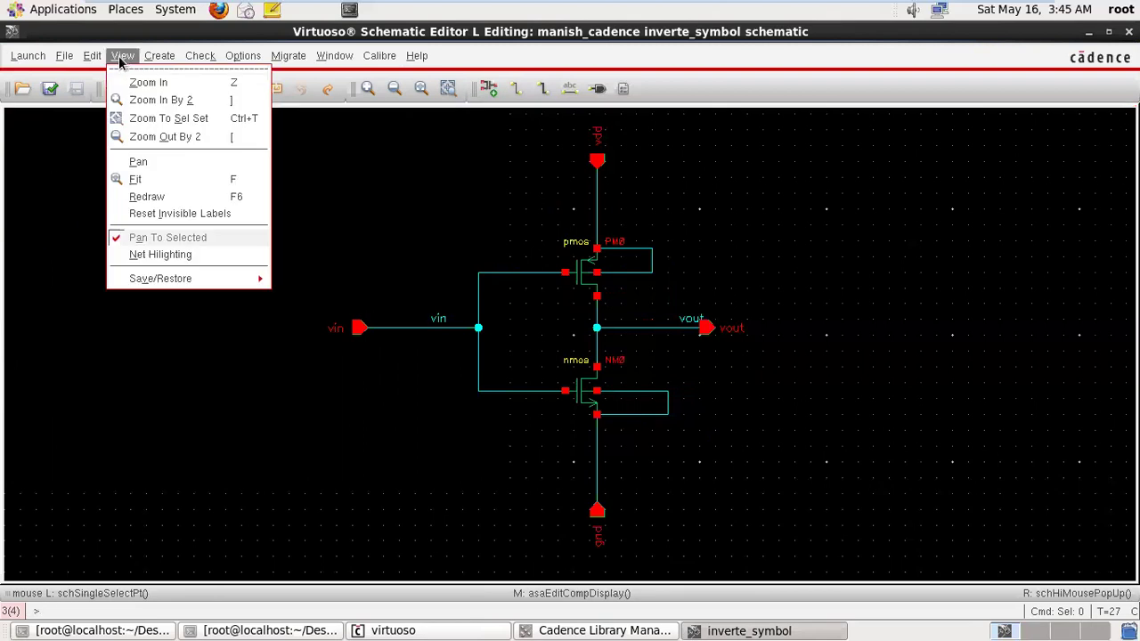
pyautogui.moveTo(157, 57)
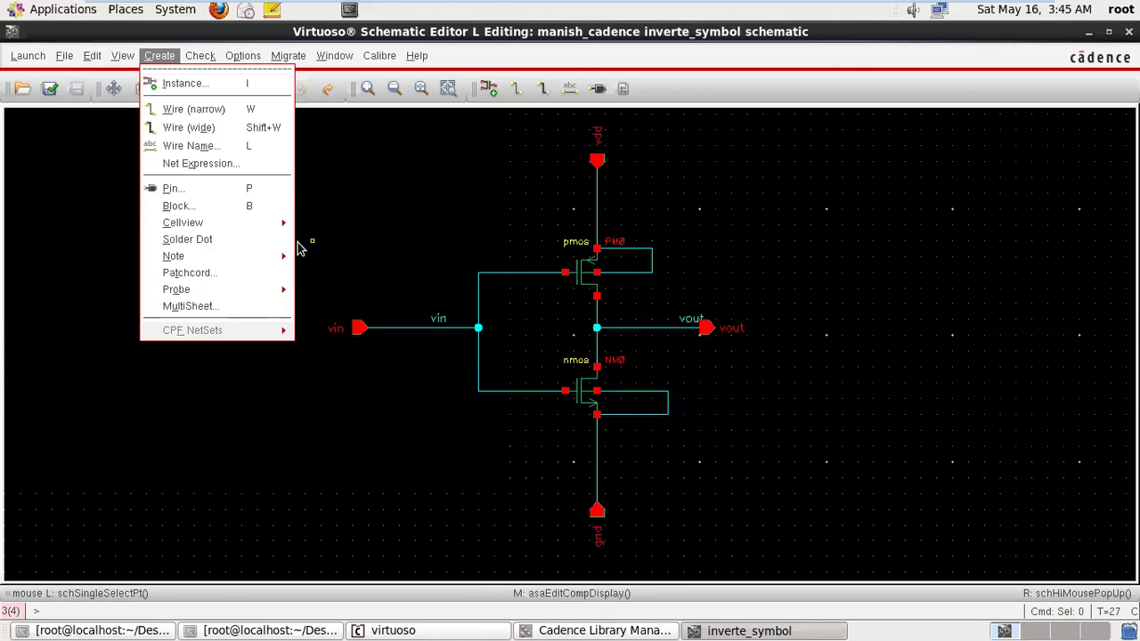
pyautogui.moveTo(272, 226)
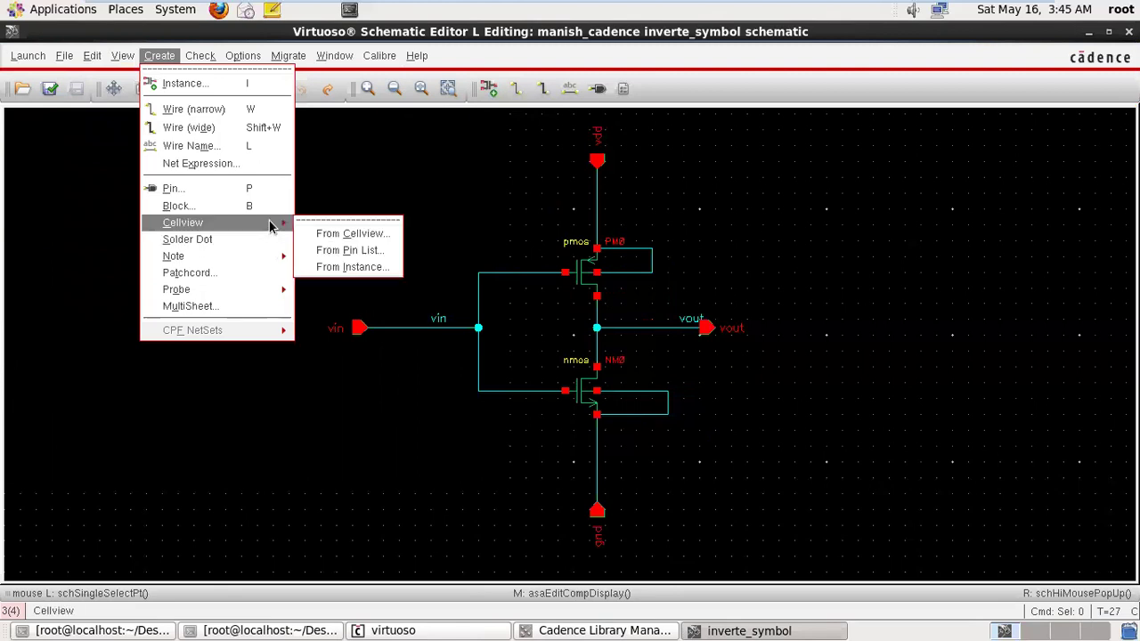
pyautogui.click(314, 233)
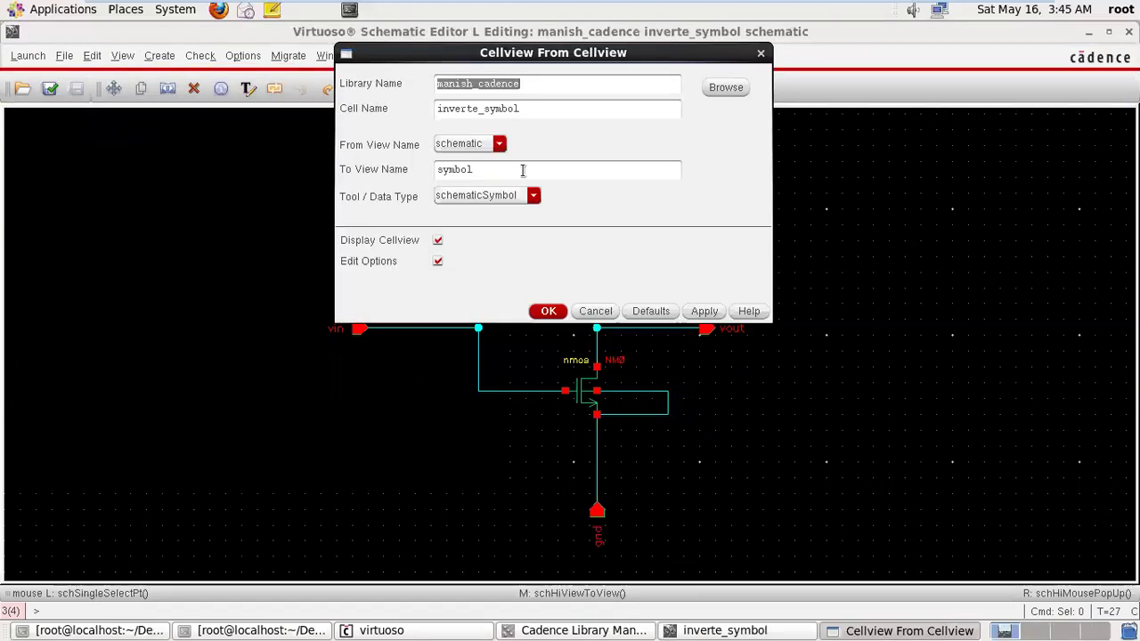
pyautogui.click(549, 311)
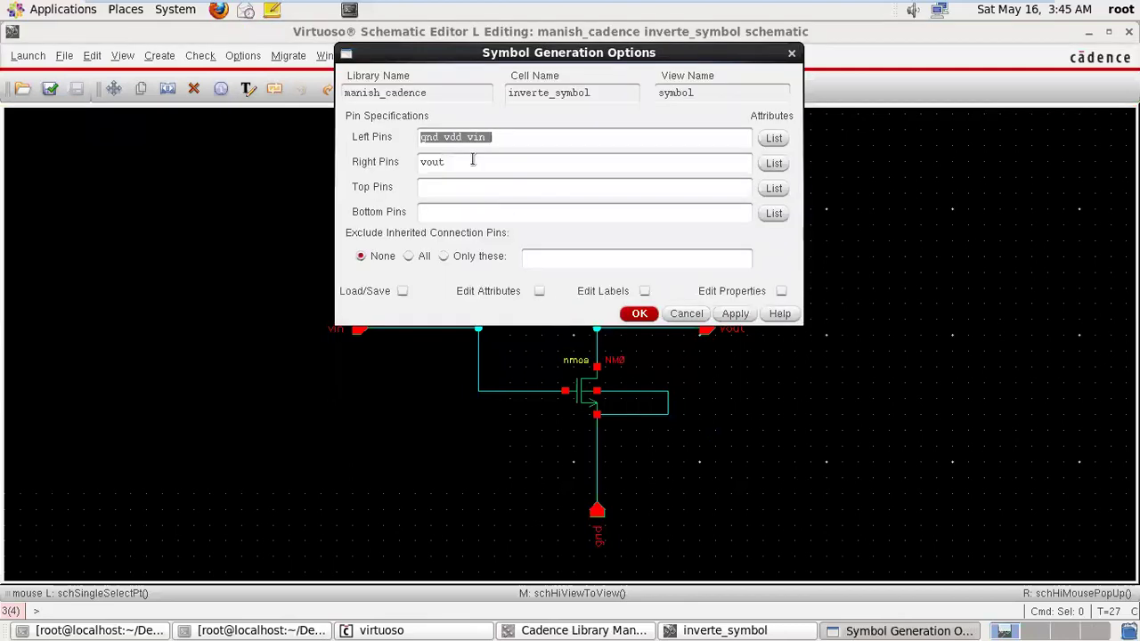
# Assign vdd to the top pins, gnd to the bottom and only vin to the left, then generate the symbol, overwriting the base cell CDF.
pyautogui.click(426, 188)
pyautogui.press('Delete')
pyautogui.press('Delete')
pyautogui.press('Delete')
pyautogui.press('Delete')
pyautogui.press('Delete')
pyautogui.click(638, 314)
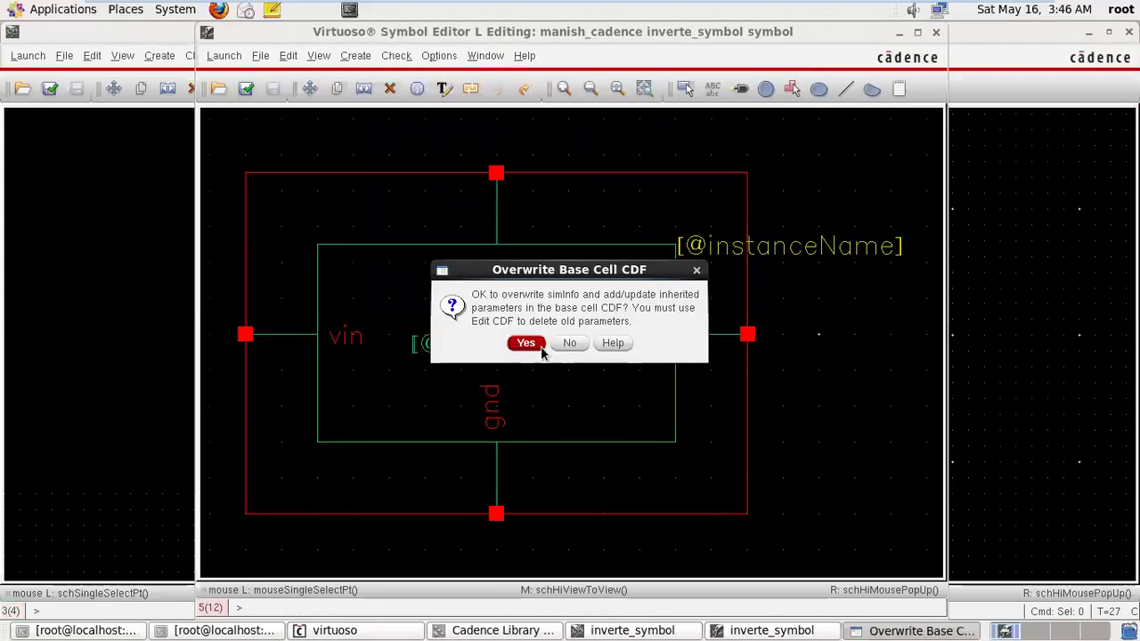
pyautogui.click(527, 344)
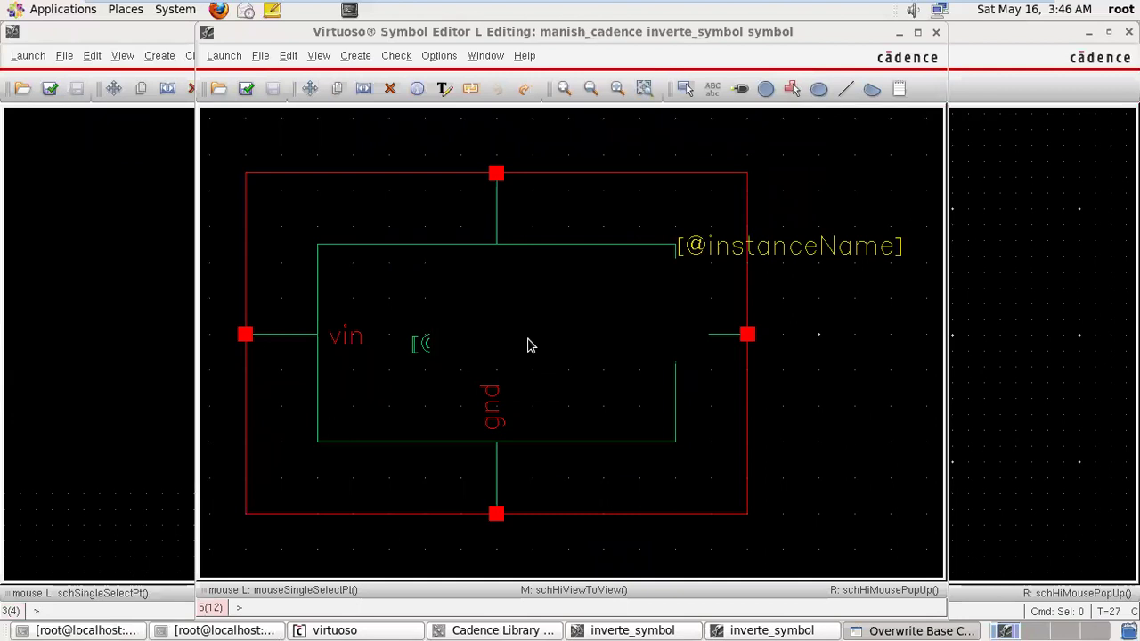
pyautogui.click(921, 33)
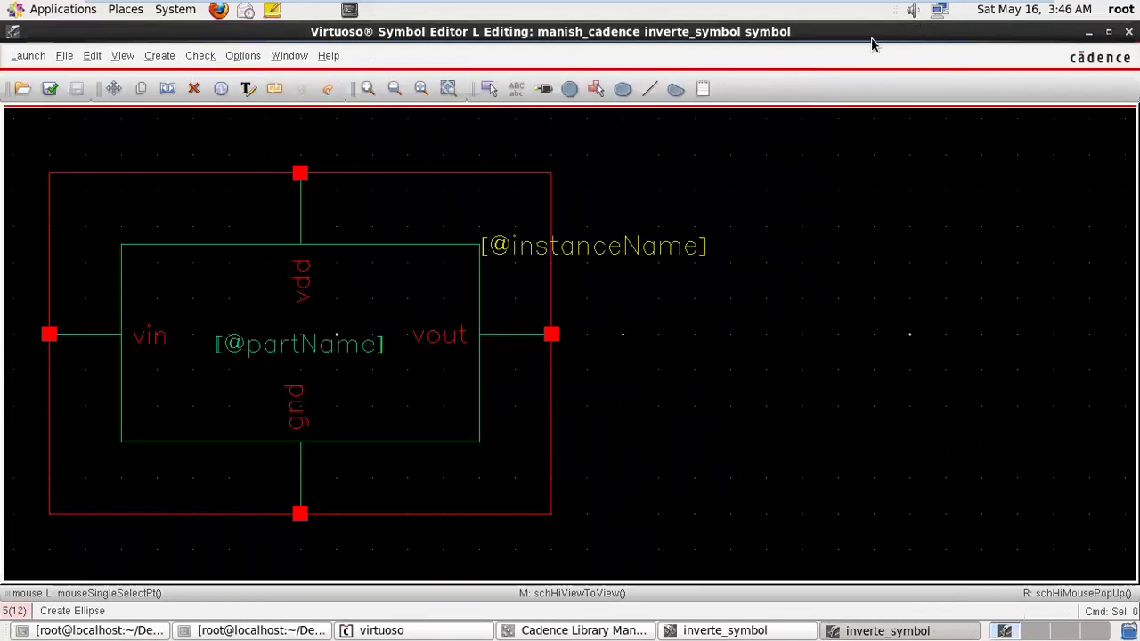
pyautogui.click(194, 88)
pyautogui.click(218, 172)
pyautogui.click(301, 235)
pyautogui.click(268, 245)
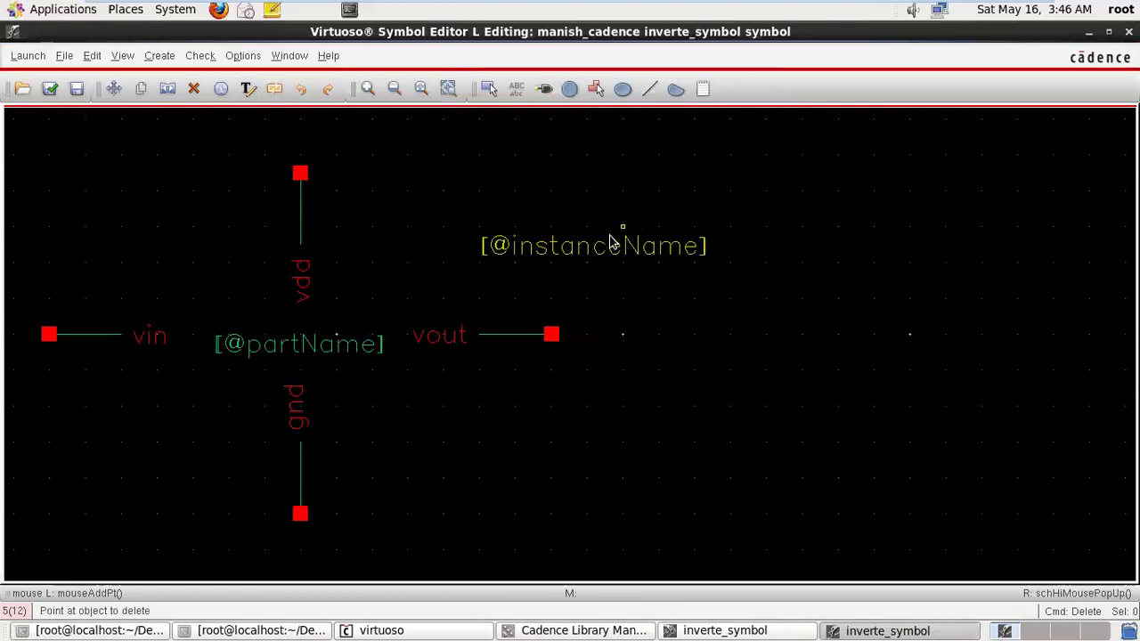
pyautogui.click(553, 249)
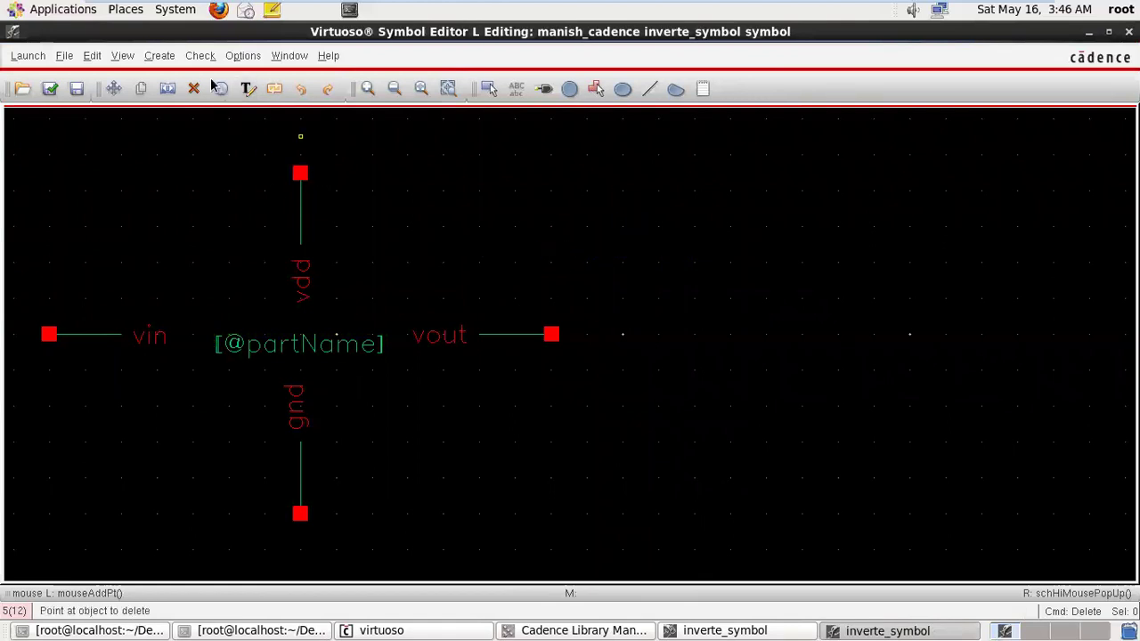
pyautogui.click(168, 89)
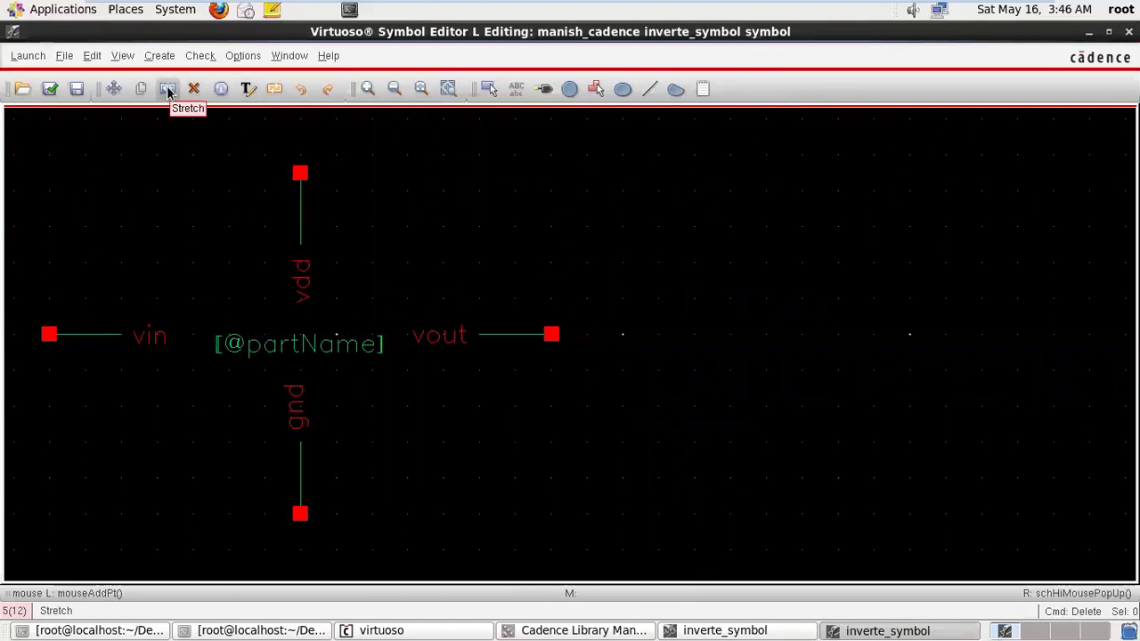
pyautogui.click(246, 92)
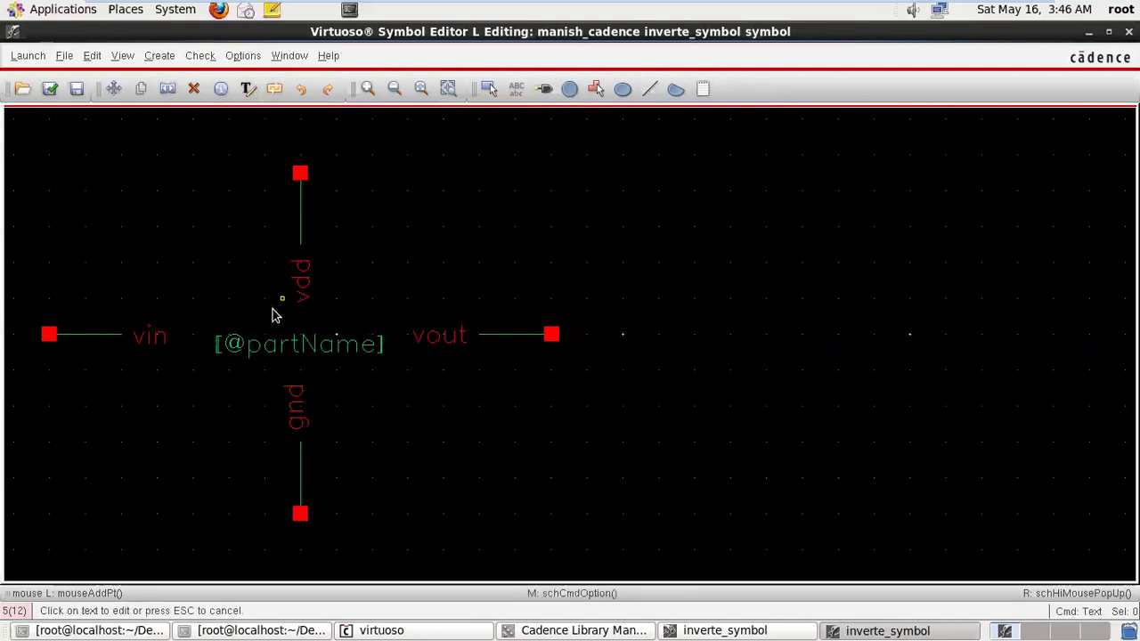
pyautogui.click(271, 342)
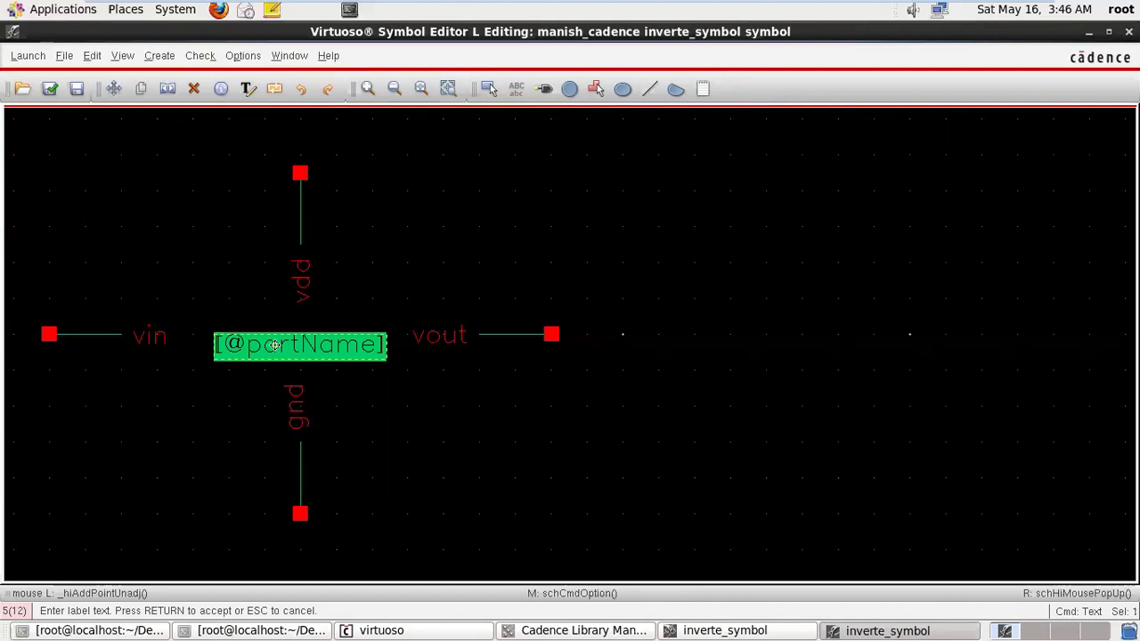
pyautogui.write('inver')
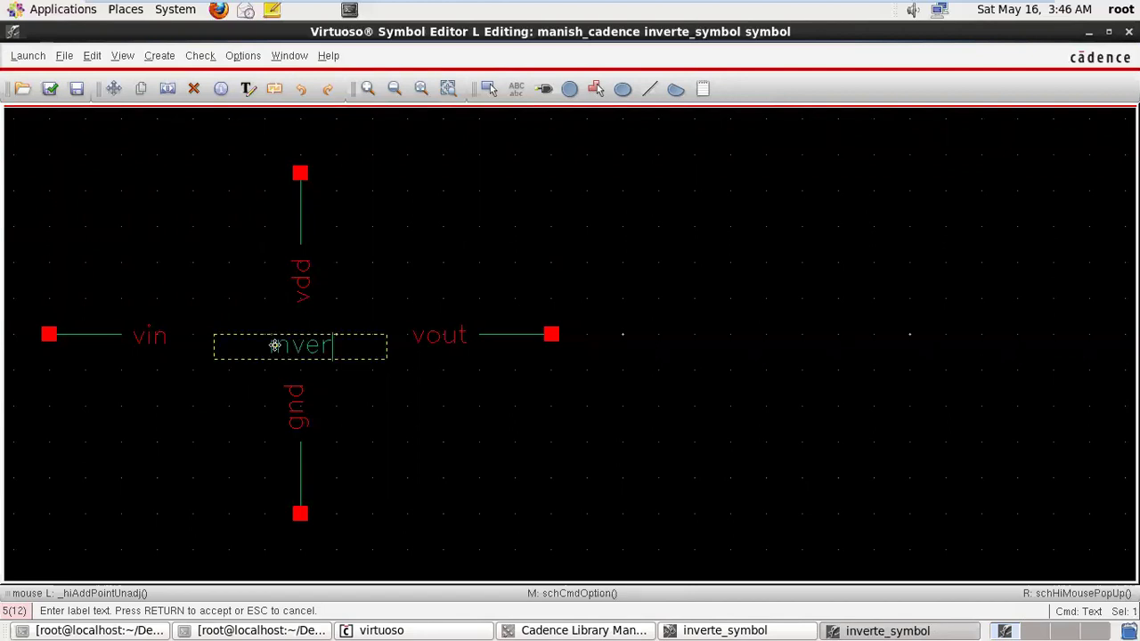
pyautogui.write('ter')
pyautogui.press('Return')
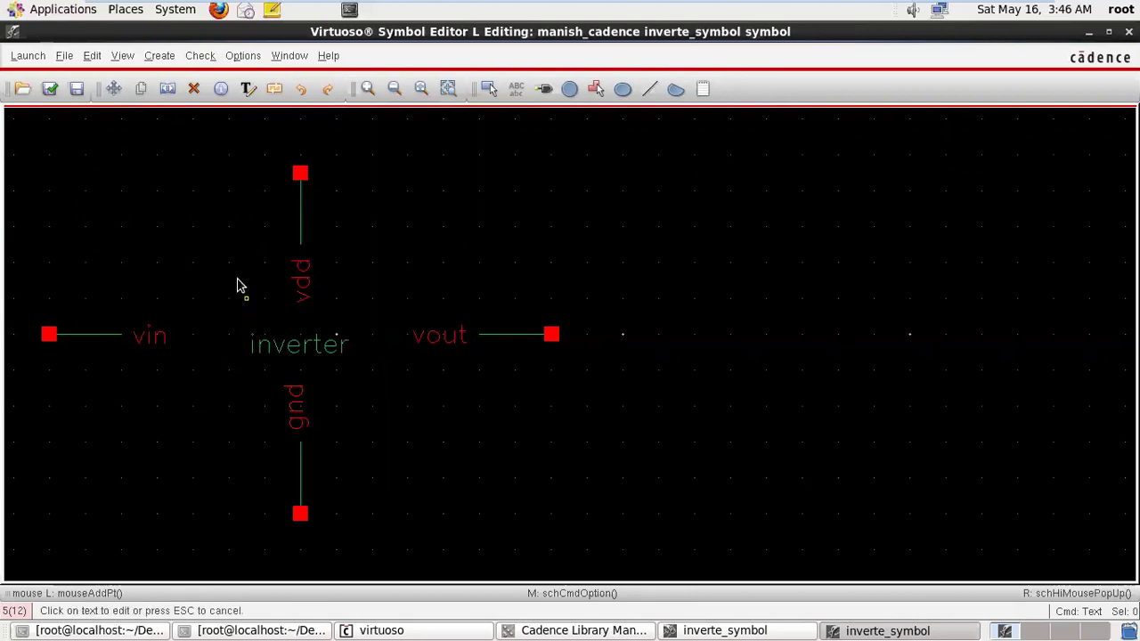
pyautogui.press('Escape')
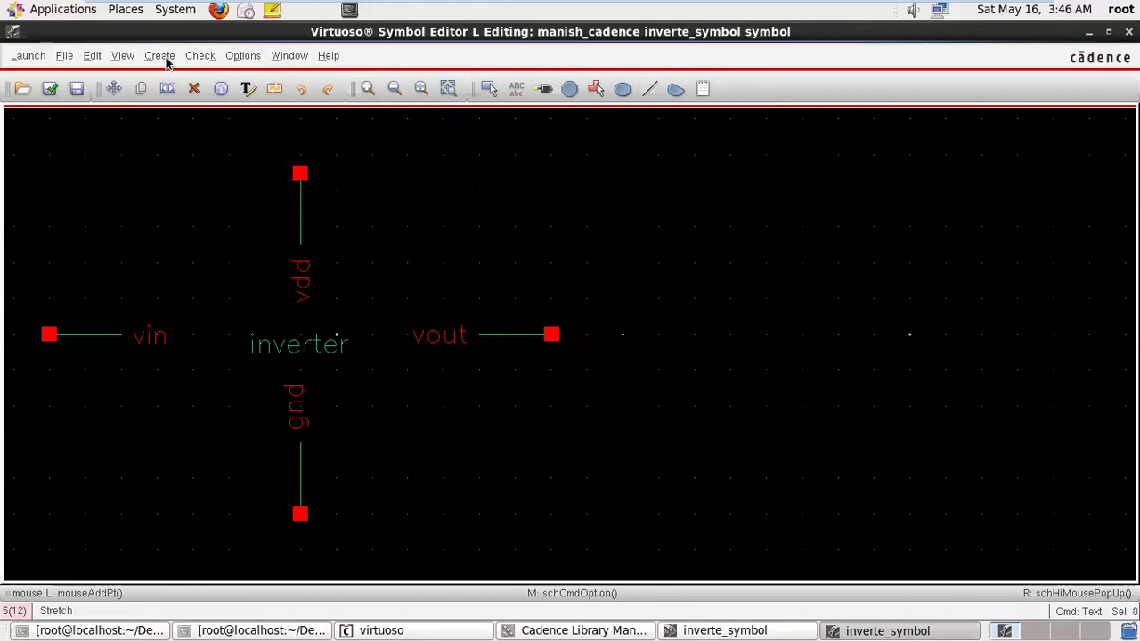
# Draw a closed triangle with lines around the inverter label, its vertical side at the vin lead and its tip pointing towards vout.
pyautogui.click(161, 56)
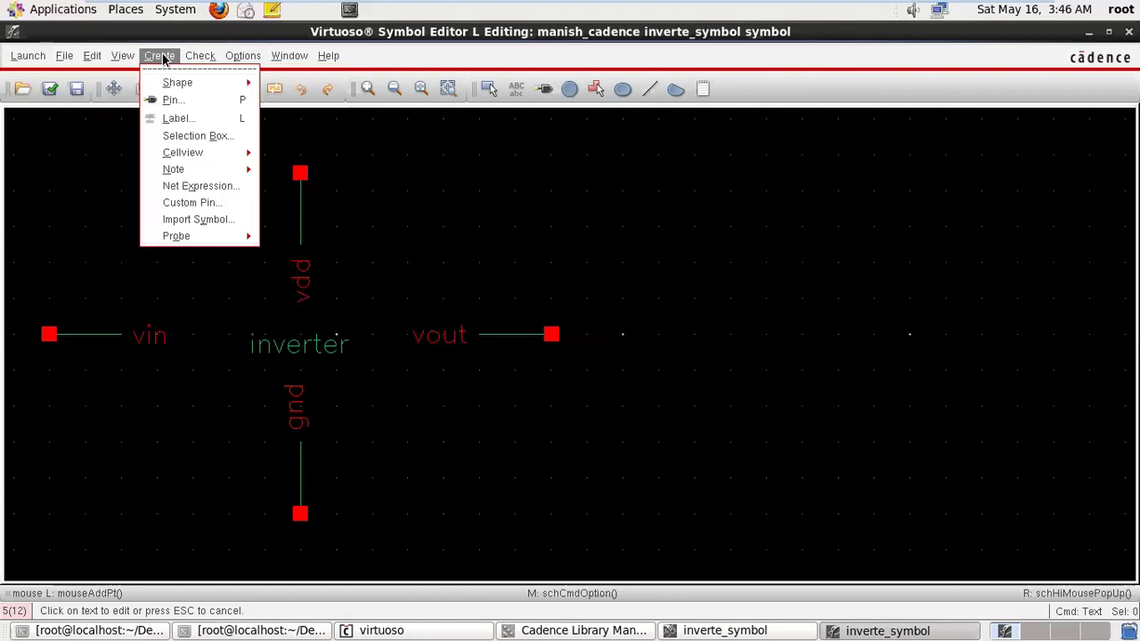
pyautogui.moveTo(183, 82)
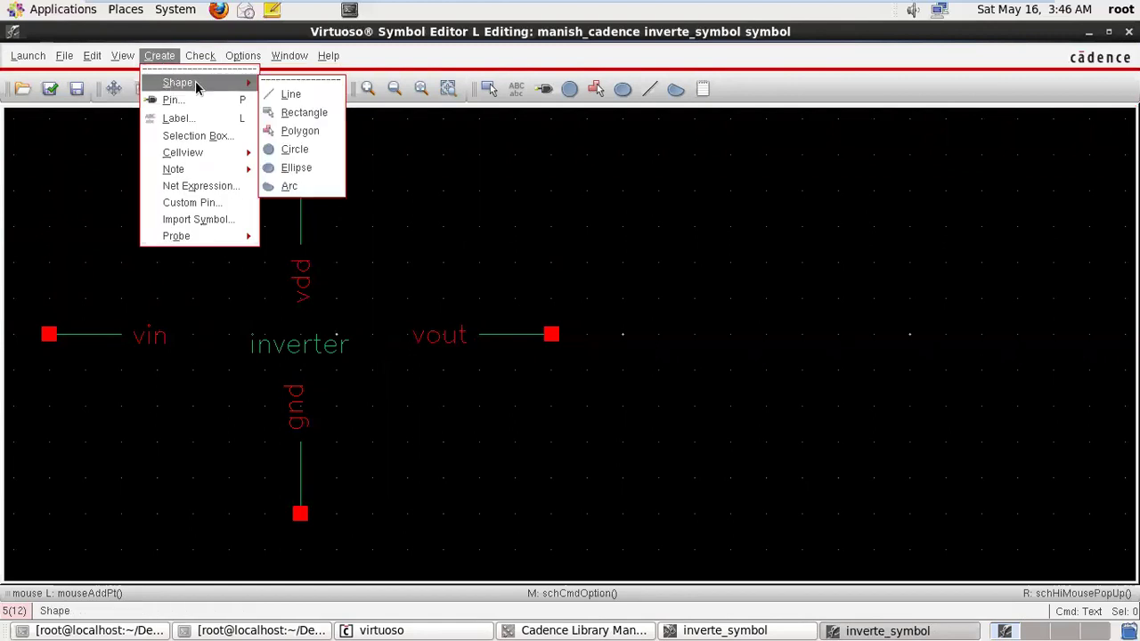
pyautogui.click(274, 94)
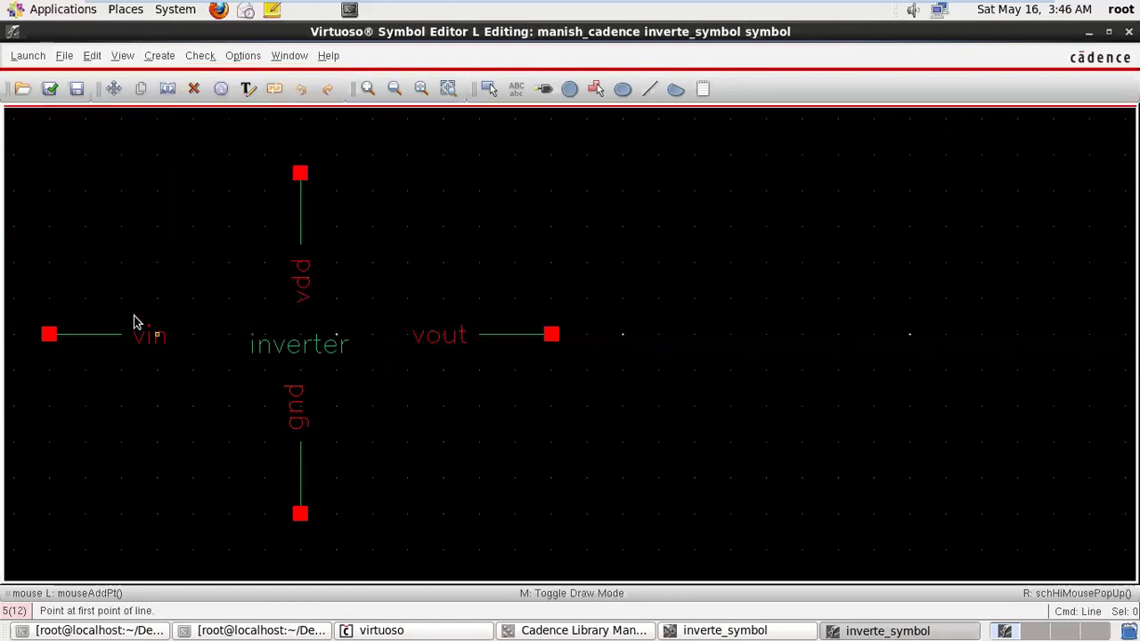
pyautogui.click(122, 230)
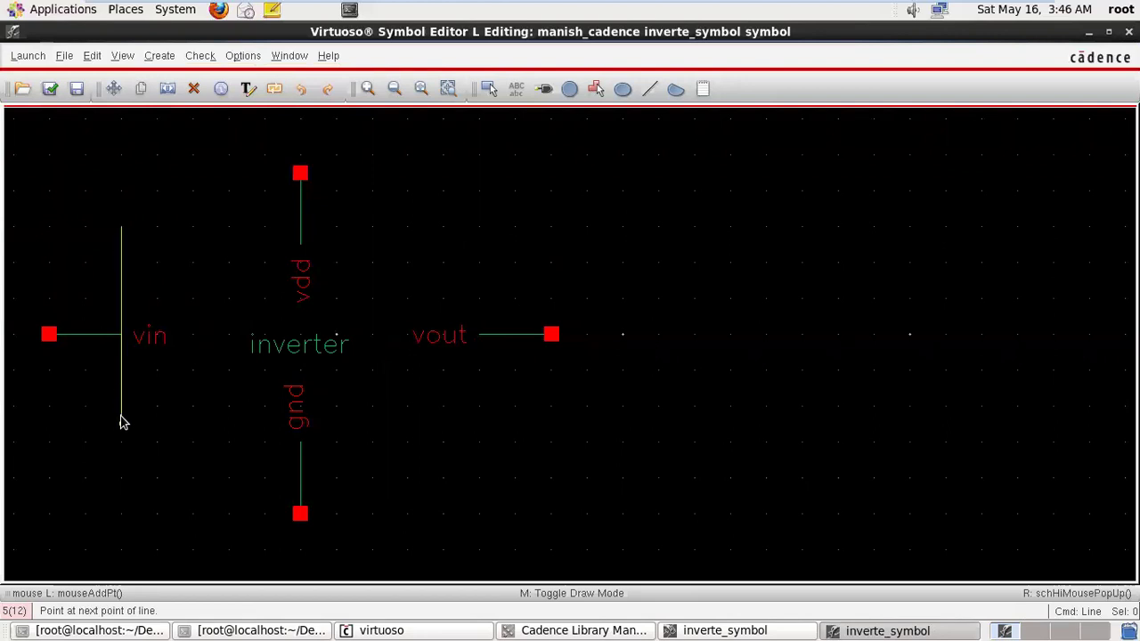
pyautogui.click(122, 460)
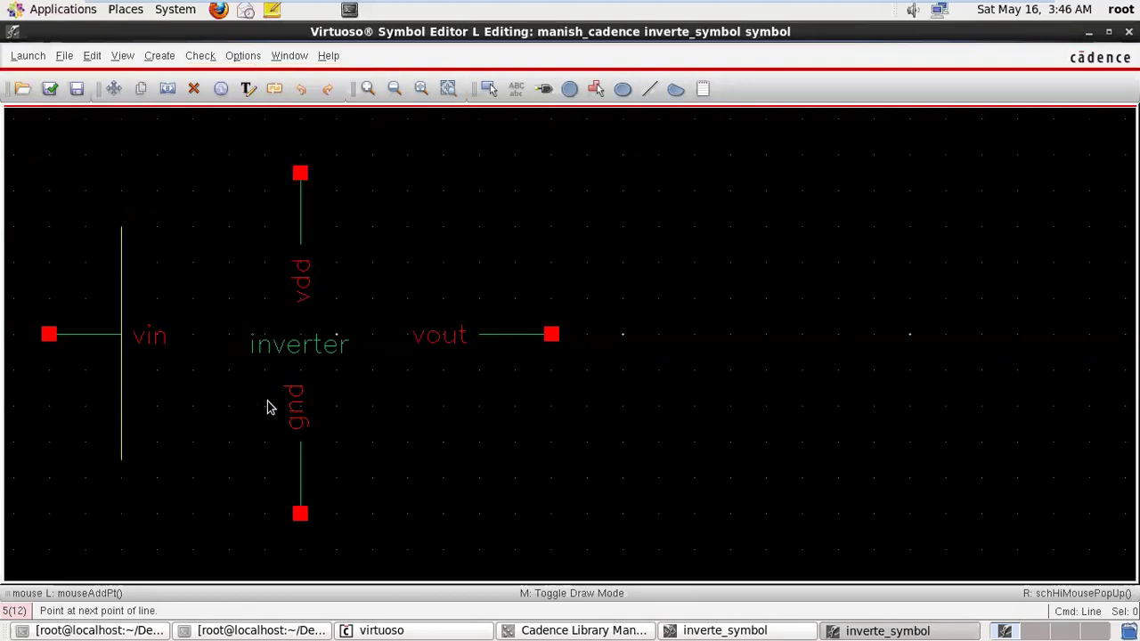
pyautogui.click(420, 338)
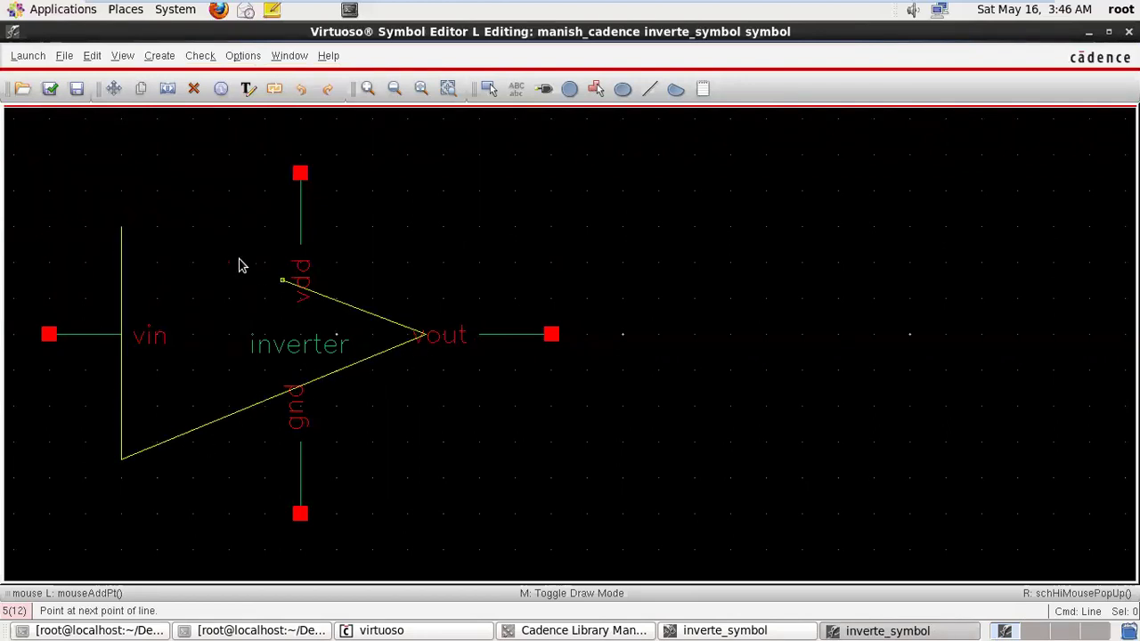
pyautogui.click(123, 230)
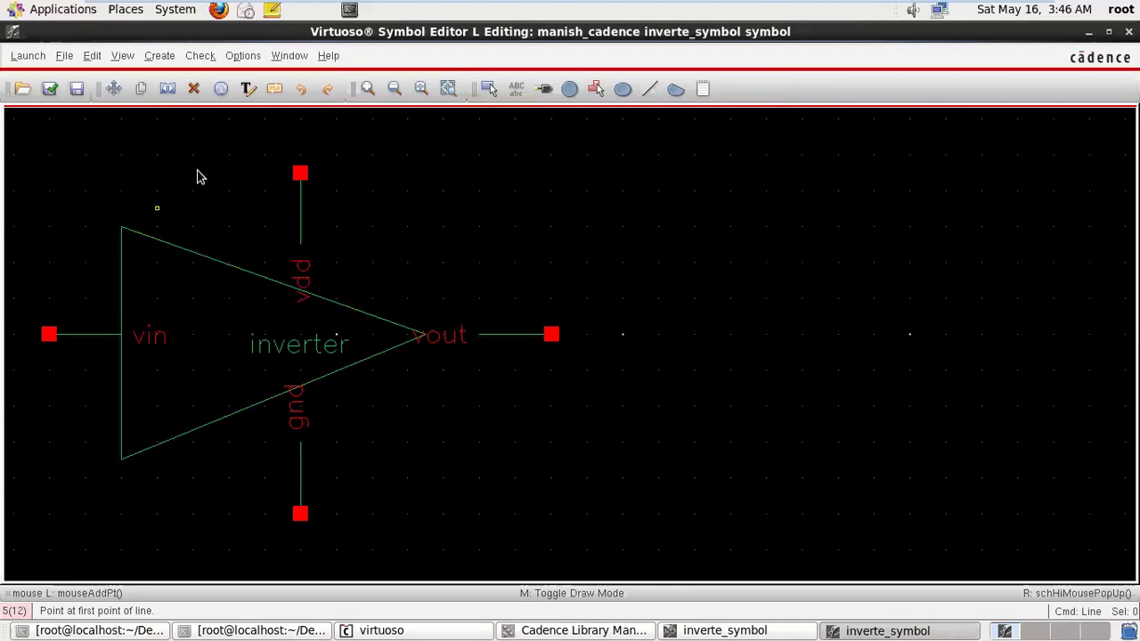
# Draw a vertical line extending the vdd lead into the triangle and a horizontal line joining the triangle's tip to the vout lead.
pyautogui.click(301, 245)
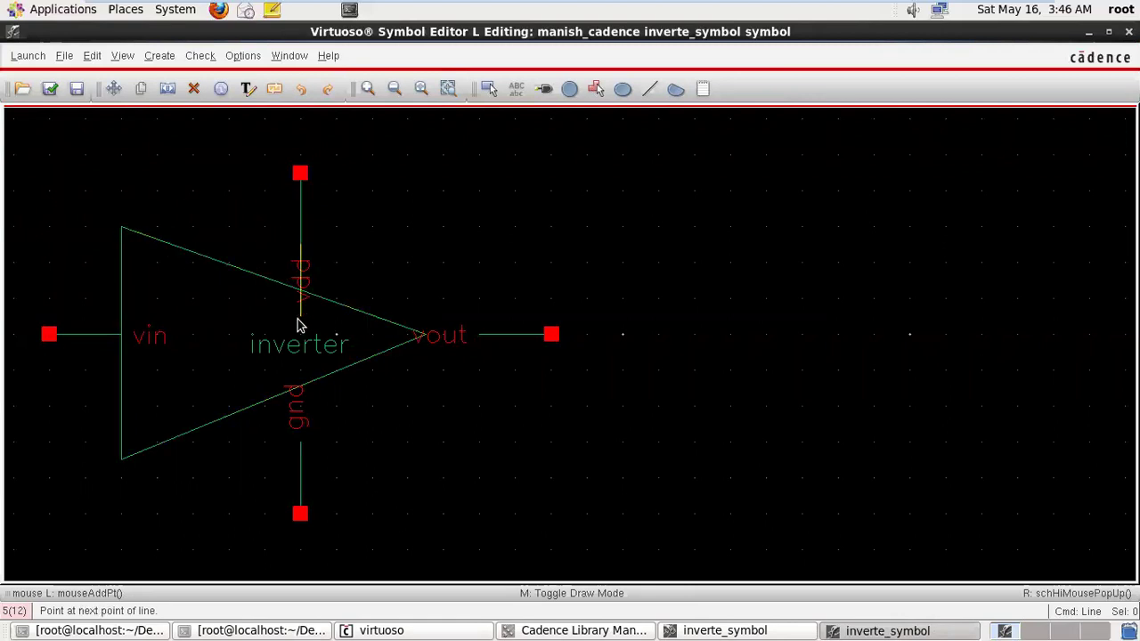
pyautogui.click(302, 369)
pyautogui.doubleClick(301, 368)
pyautogui.click(479, 334)
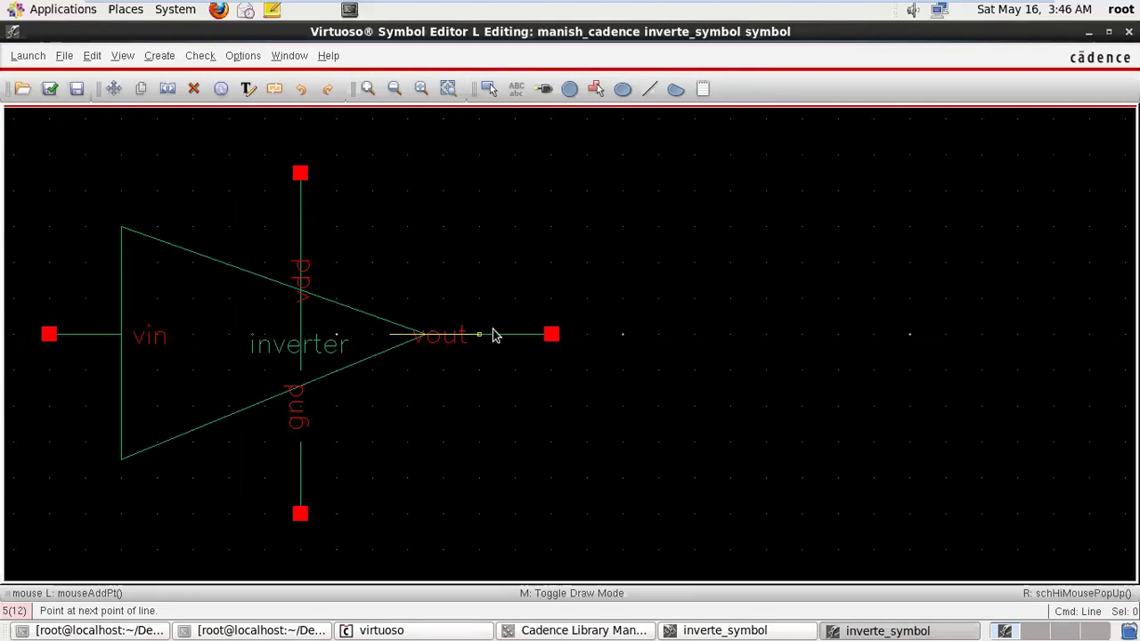
pyautogui.press('Escape')
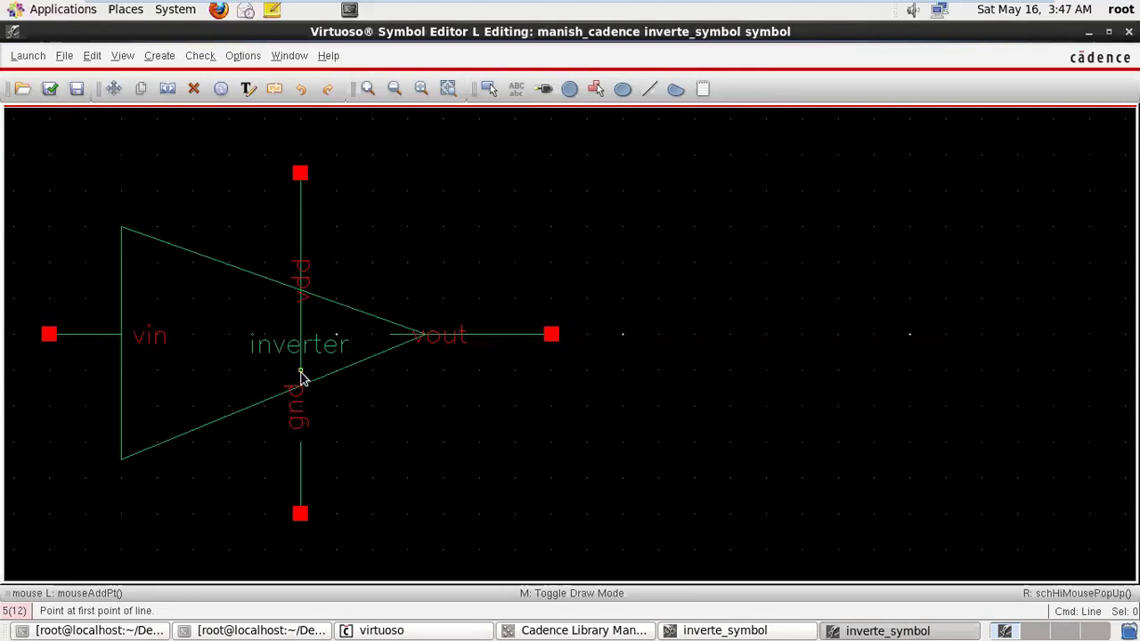
pyautogui.click(300, 424)
pyautogui.click(300, 442)
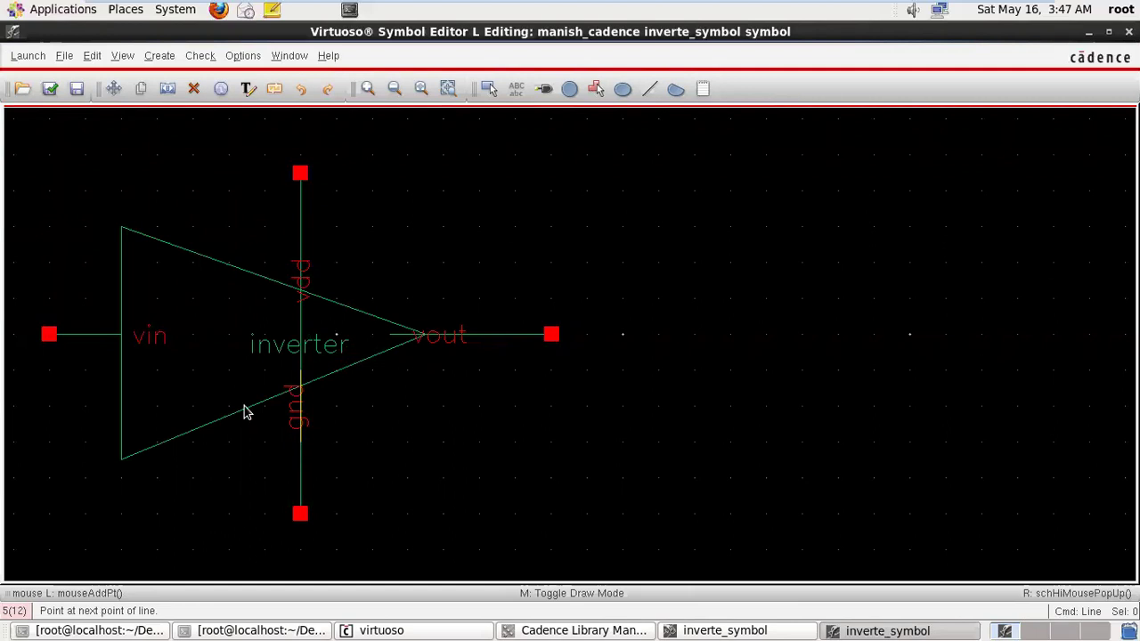
pyautogui.click(191, 406)
pyautogui.press('Escape')
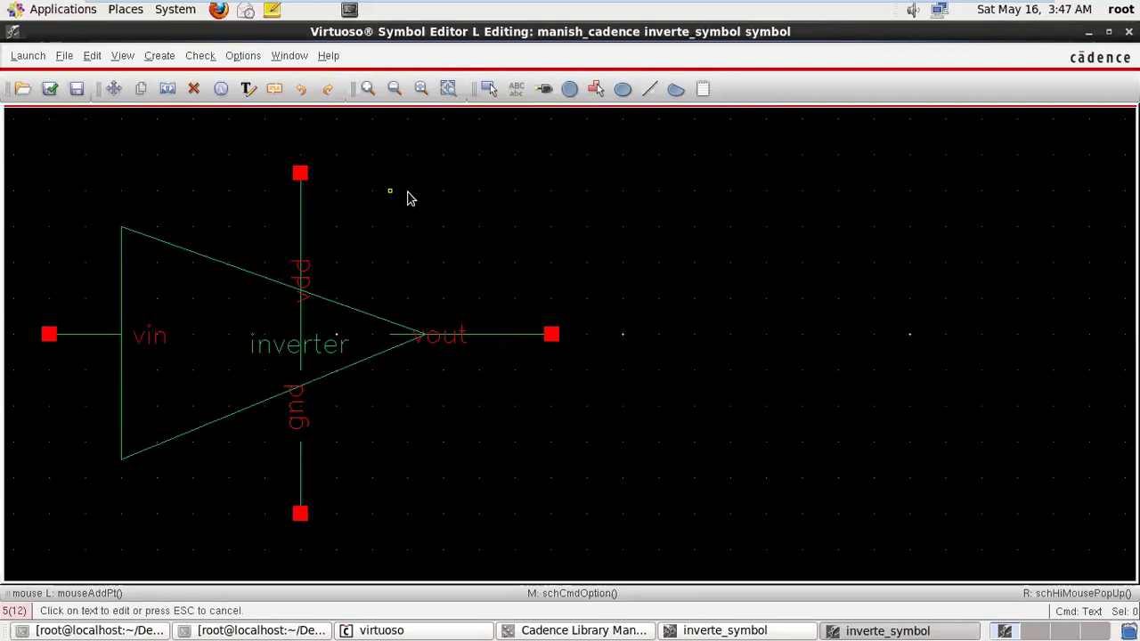
# Delete the vertical line that extends the vdd lead through the triangle, keeping the vdd label.
pyautogui.press('Delete')
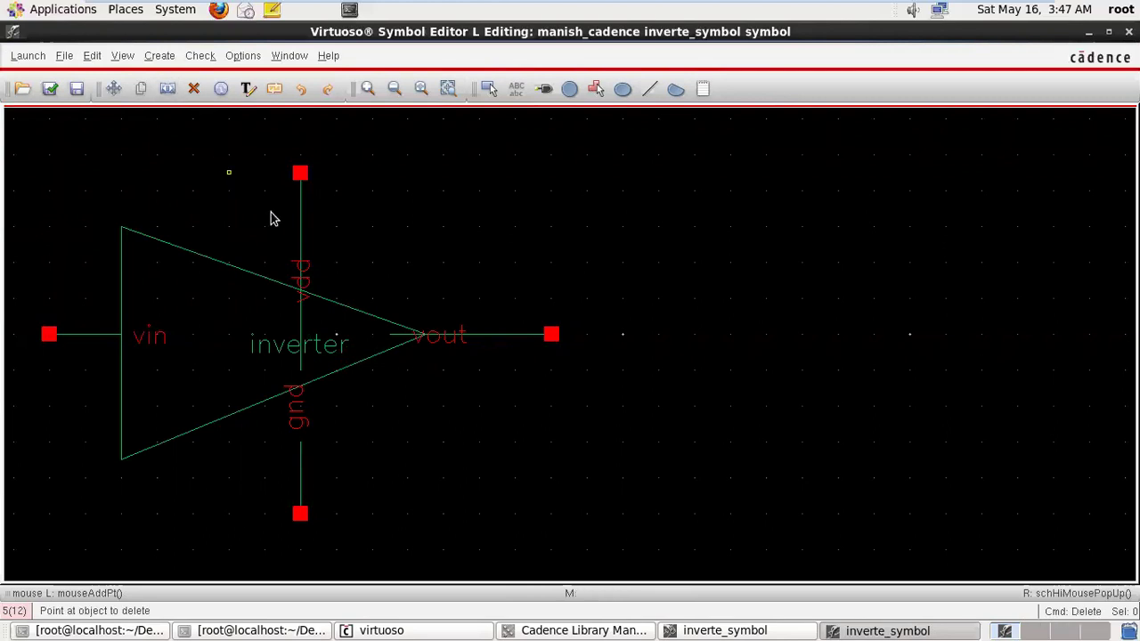
pyautogui.moveTo(300, 280); pyautogui.dragTo(323, 221)
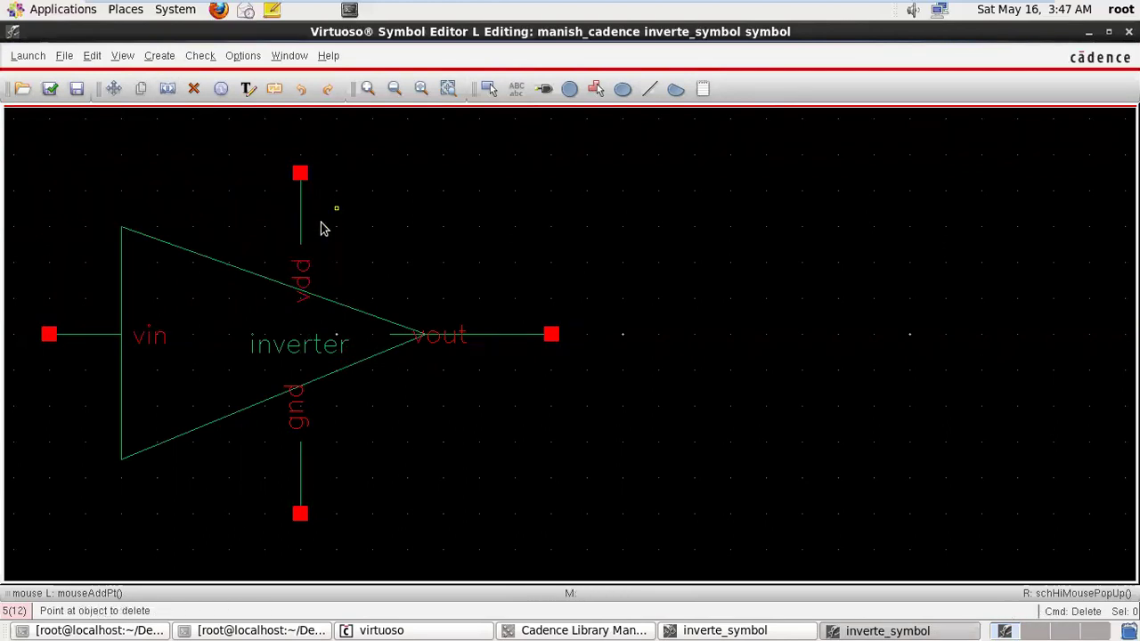
pyautogui.click(300, 284)
pyautogui.click(301, 89)
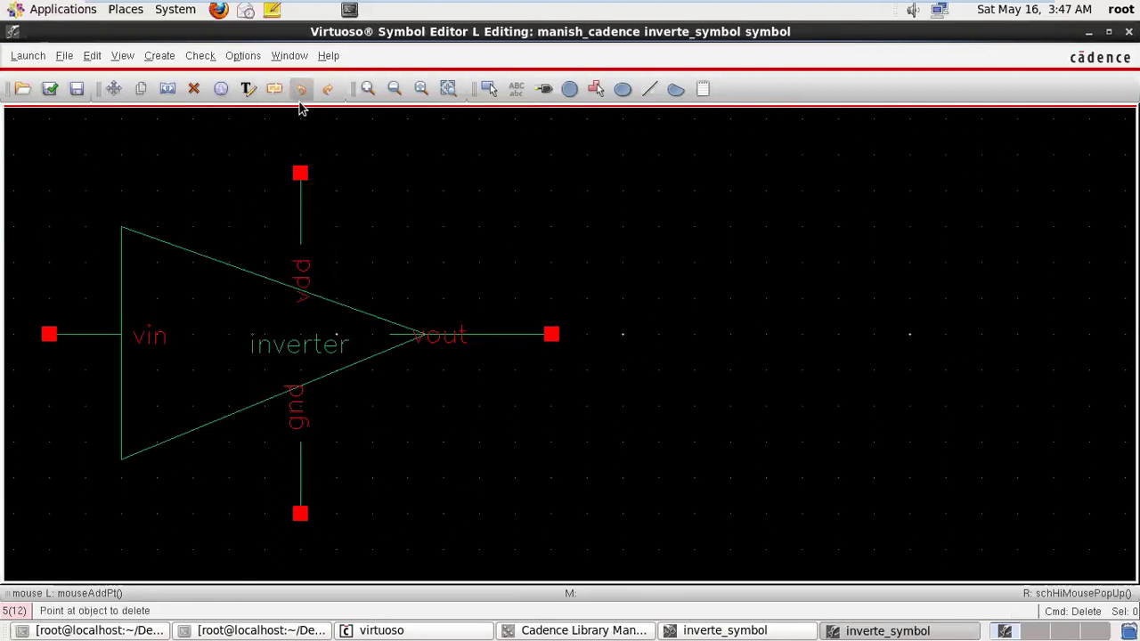
# Move the vdd label out of the triangle to the right side of the vdd pin lead.
pyautogui.press('m')
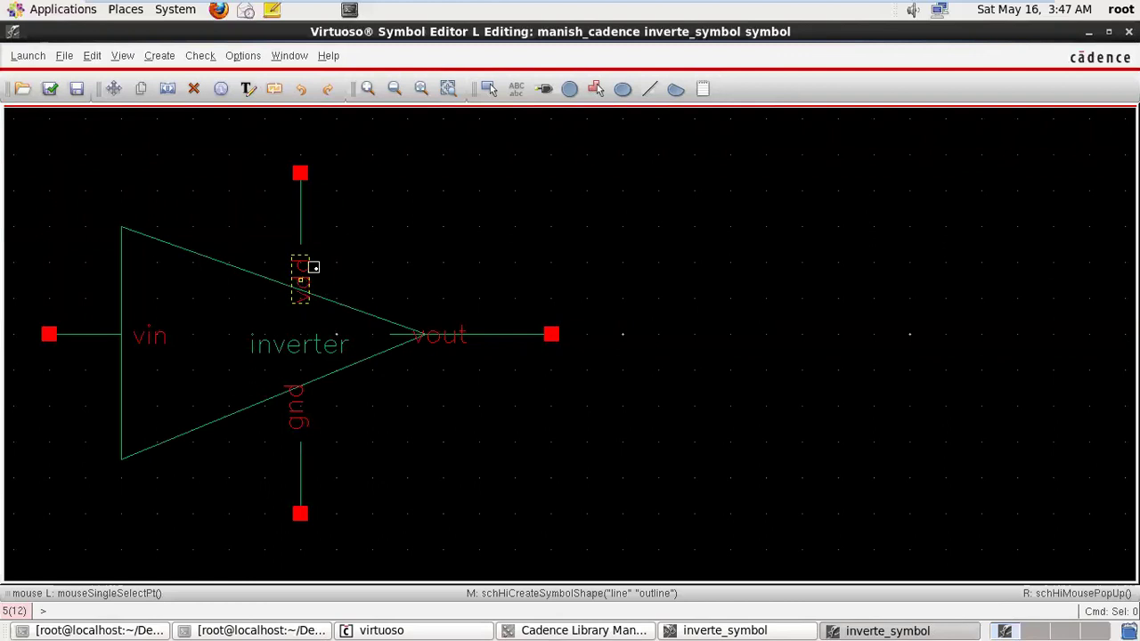
pyautogui.click(306, 263)
pyautogui.click(344, 198)
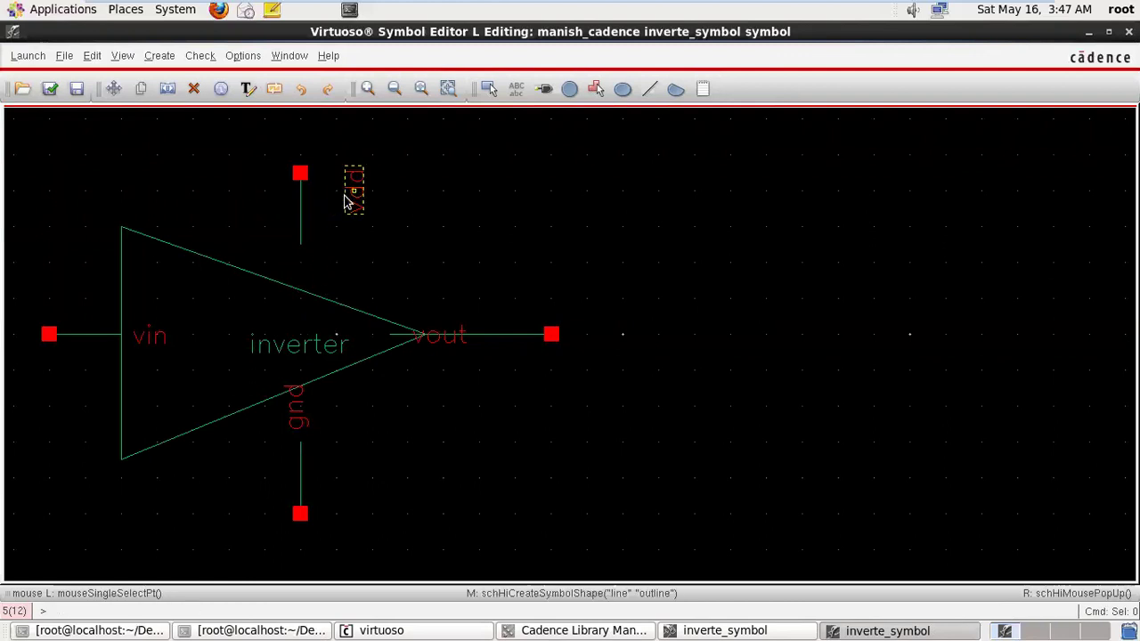
# Try to move the vout label below the output lead.
pyautogui.press('m')
pyautogui.click(440, 339)
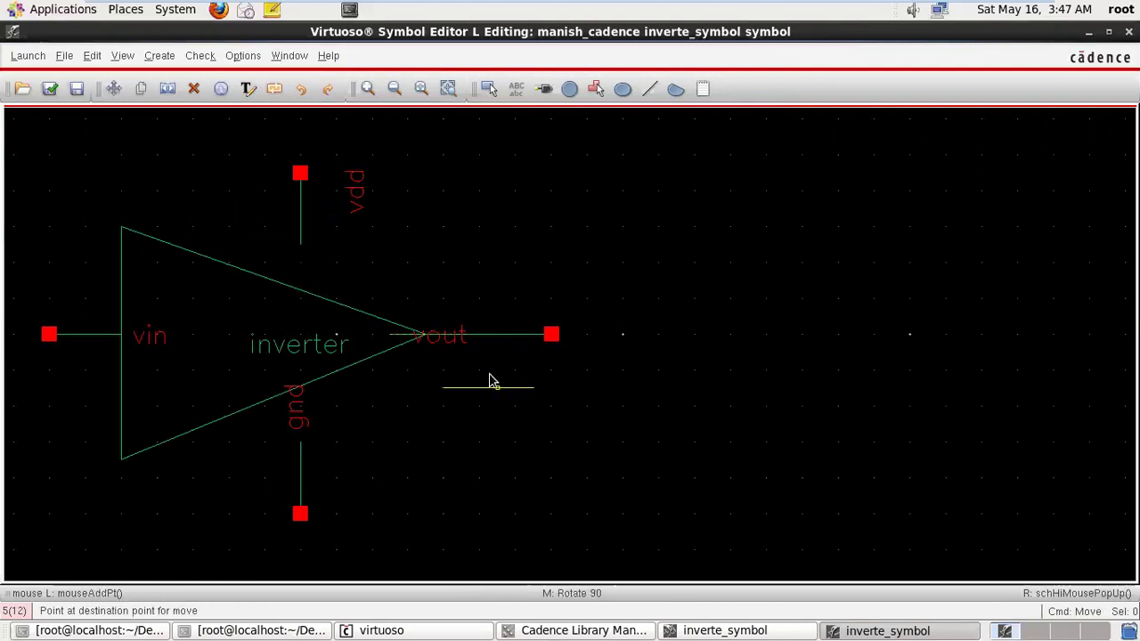
pyautogui.press('Escape')
pyautogui.click(443, 337)
pyautogui.click(471, 361)
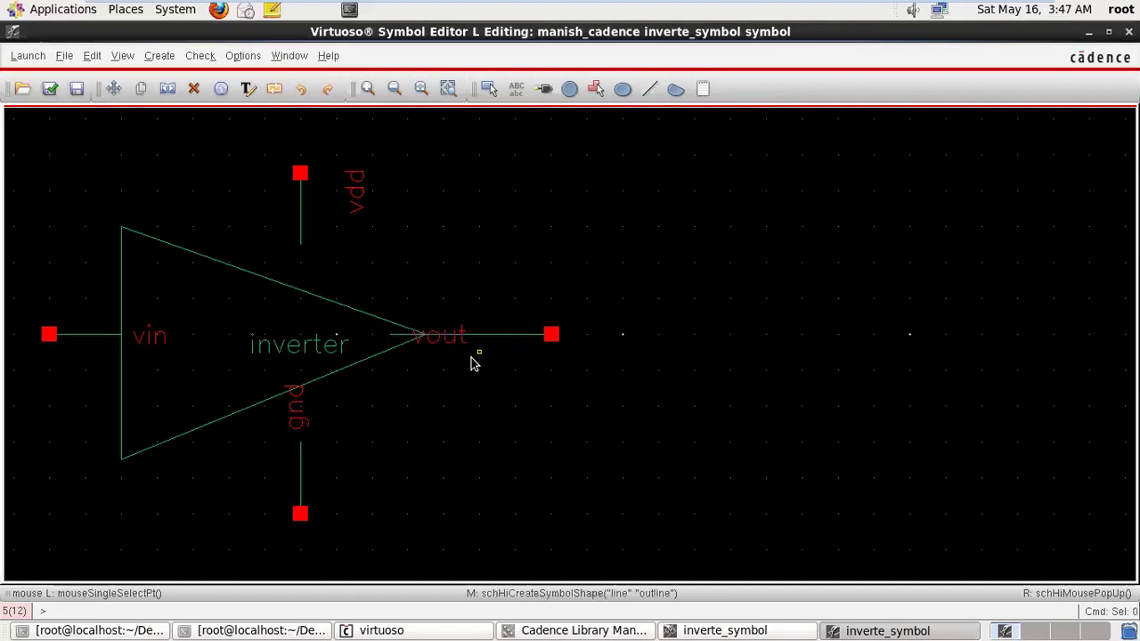
pyautogui.click(446, 337)
pyautogui.click(461, 390)
pyautogui.click(165, 55)
pyautogui.moveTo(164, 60)
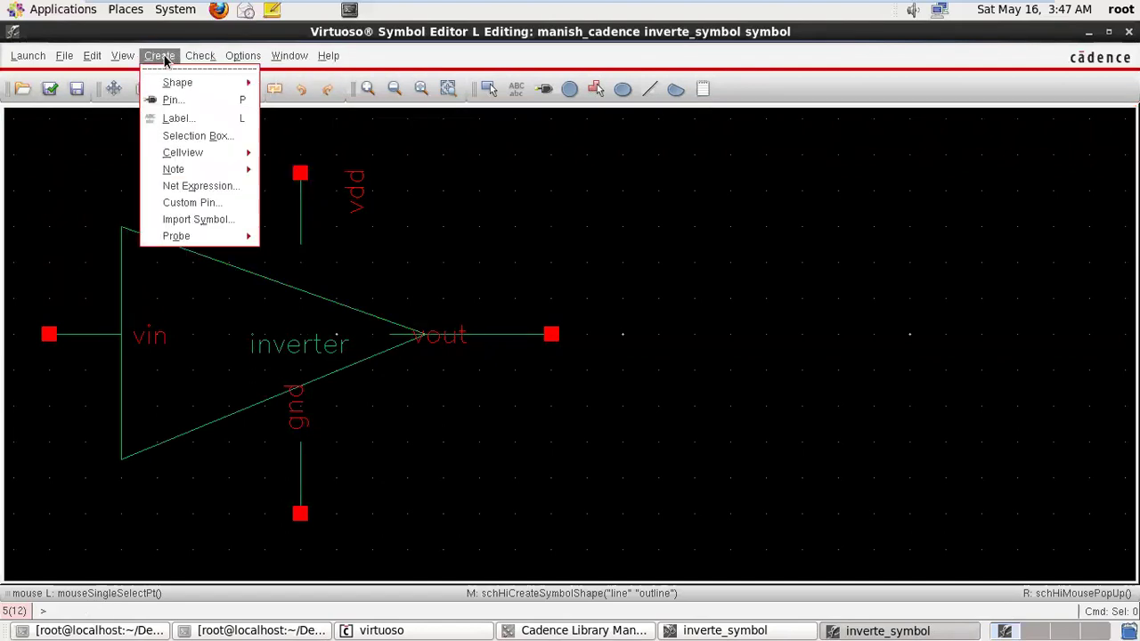
pyautogui.moveTo(183, 82)
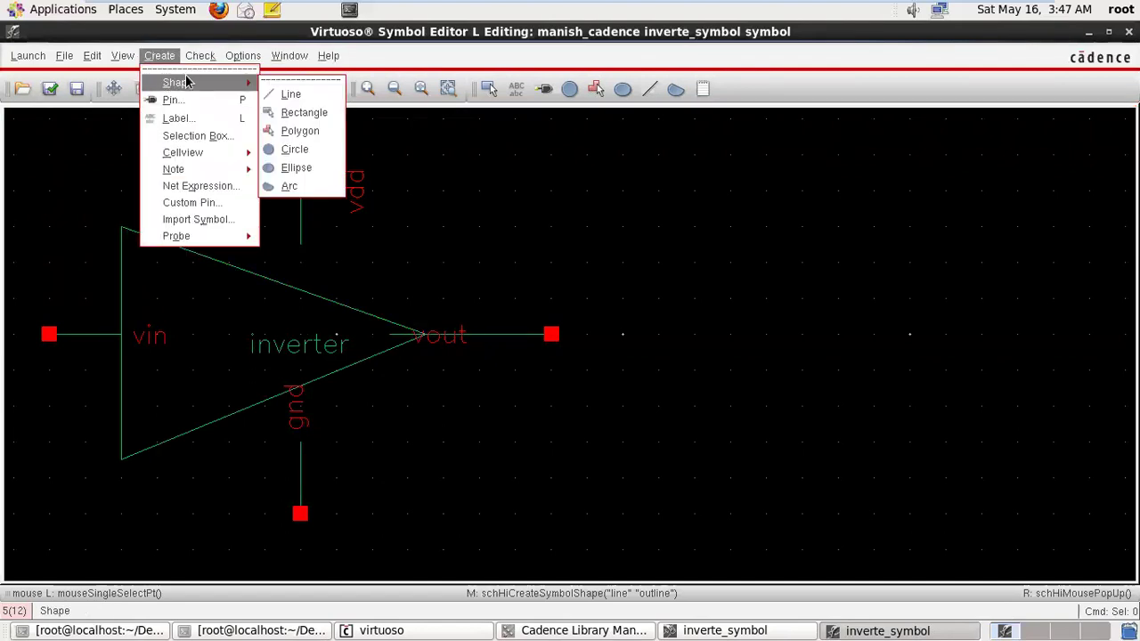
pyautogui.click(291, 95)
pyautogui.click(300, 247)
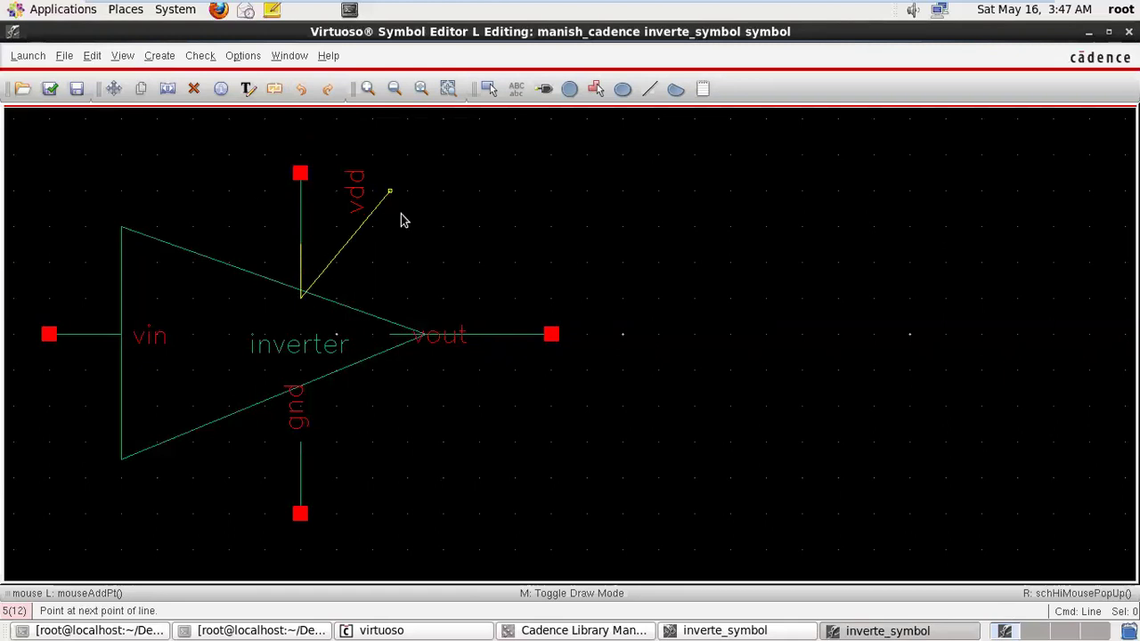
pyautogui.press('Escape')
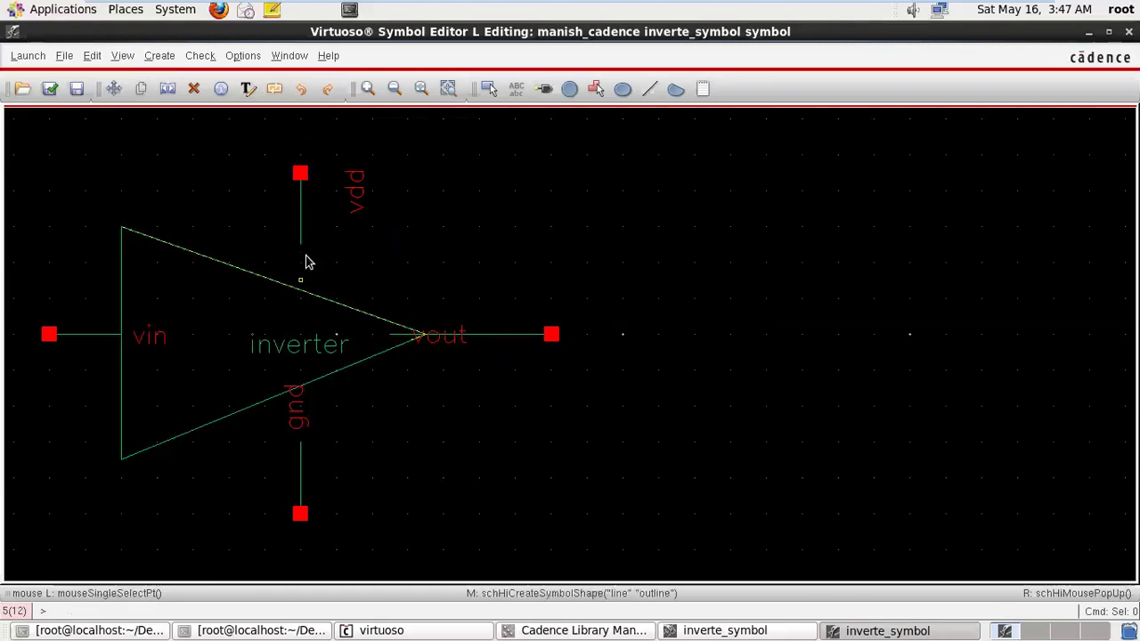
# Draw a vertical line from the vdd lead down across the triangle's upper edge, ending just above the inverter label.
pyautogui.click(299, 244)
pyautogui.click(169, 56)
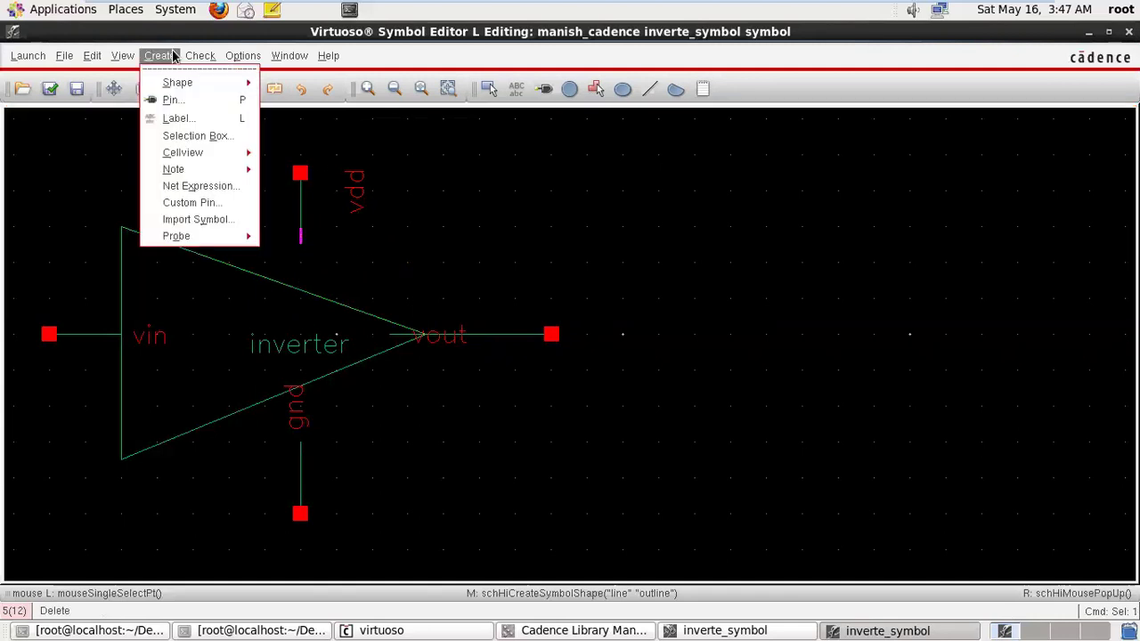
pyautogui.moveTo(188, 87)
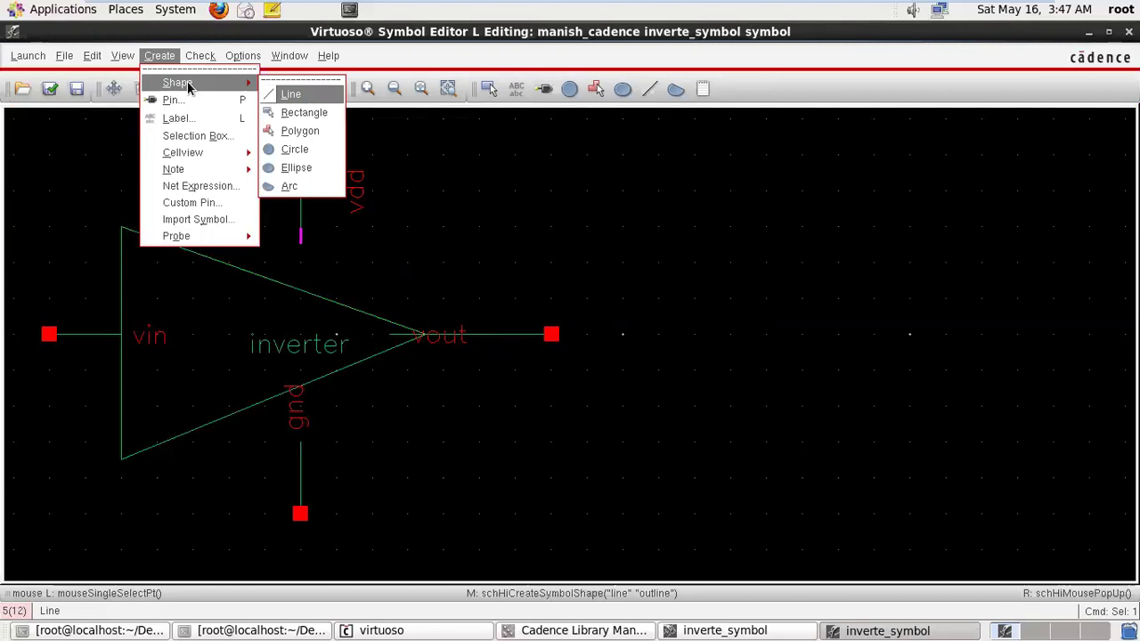
pyautogui.click(278, 95)
pyautogui.click(300, 234)
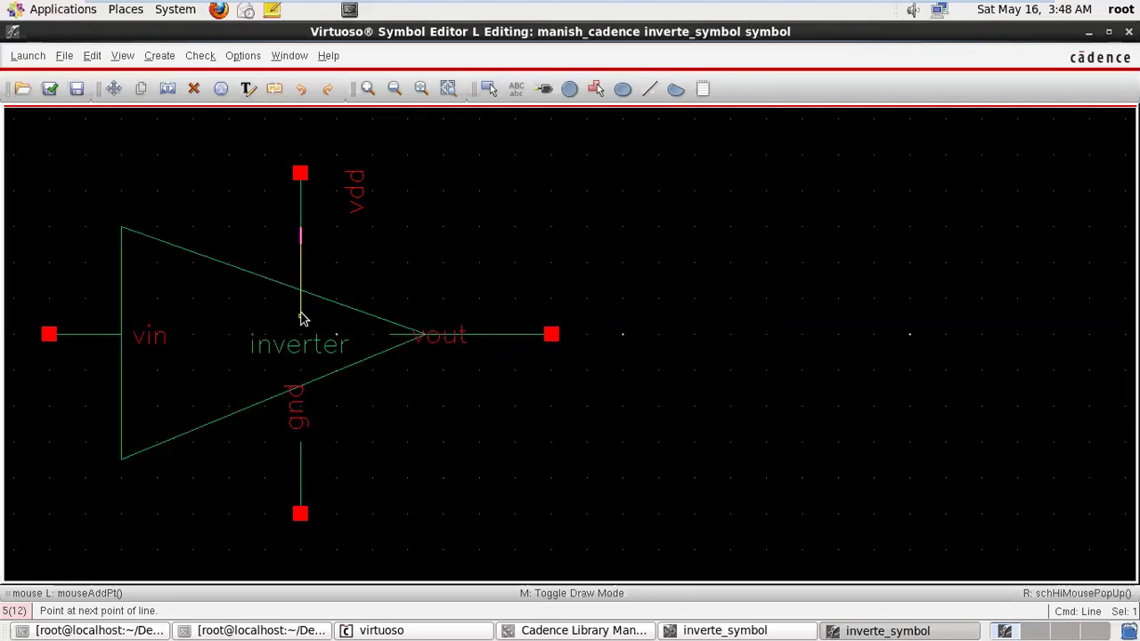
pyautogui.doubleClick(300, 317)
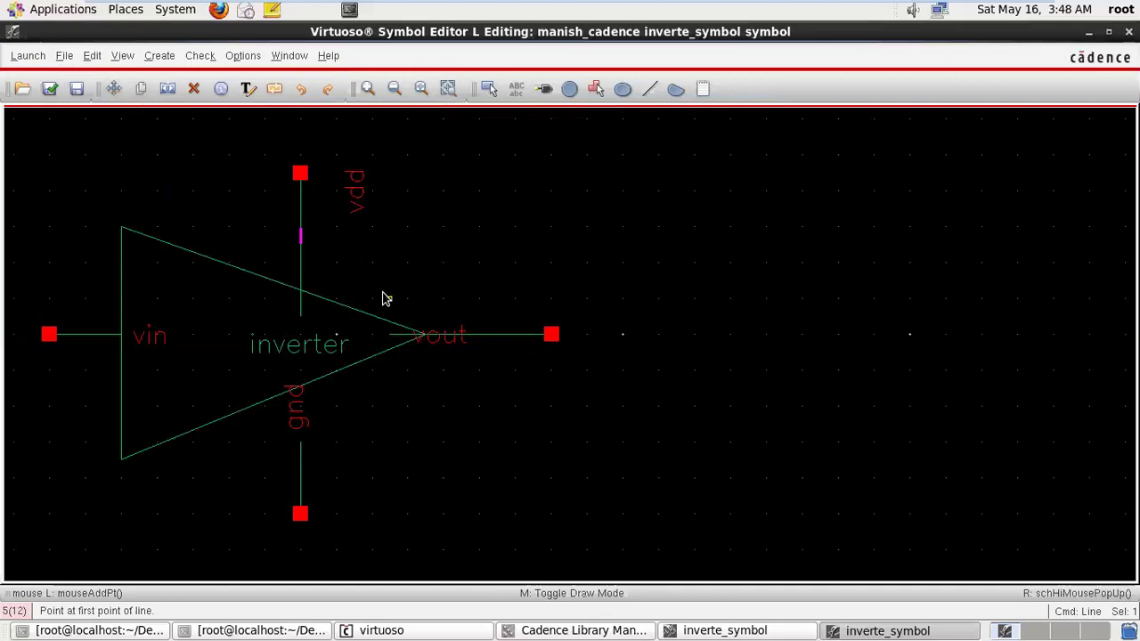
# Draw a circle around the triangle's output tip, centred slightly above the vout lead and enclosing the tip.
pyautogui.click(161, 57)
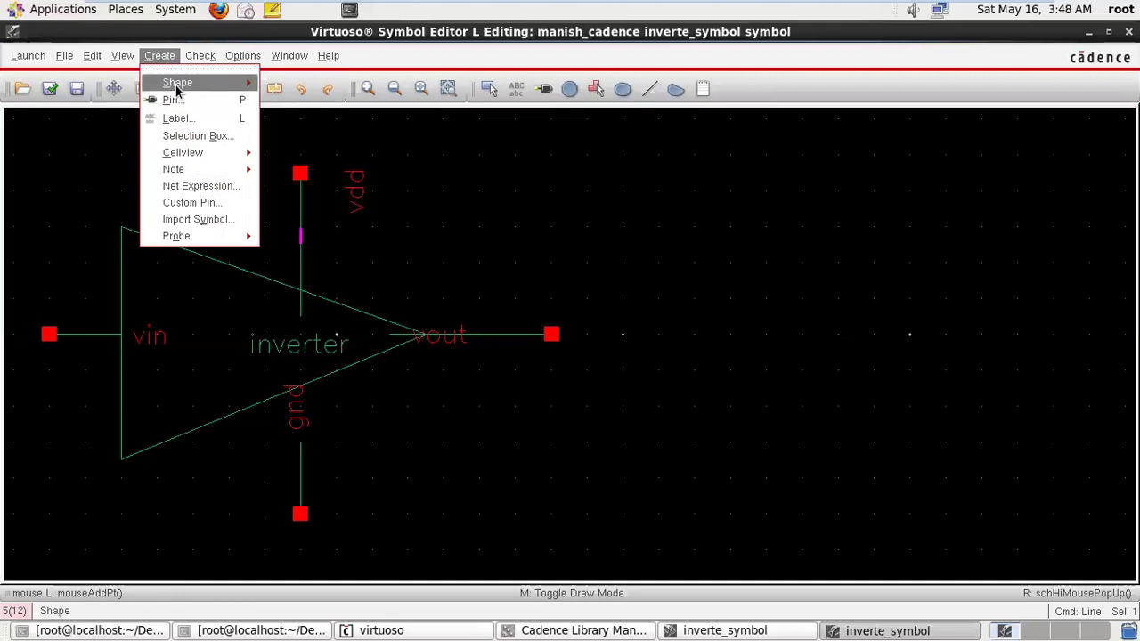
pyautogui.moveTo(177, 89)
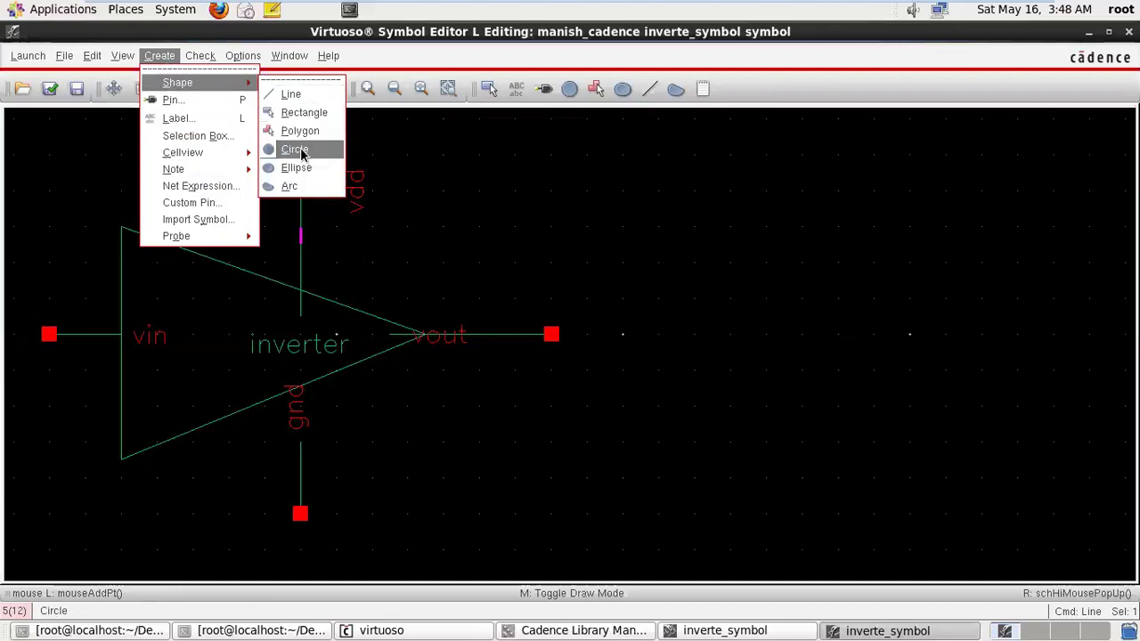
pyautogui.click(301, 153)
pyautogui.click(411, 328)
pyautogui.click(451, 361)
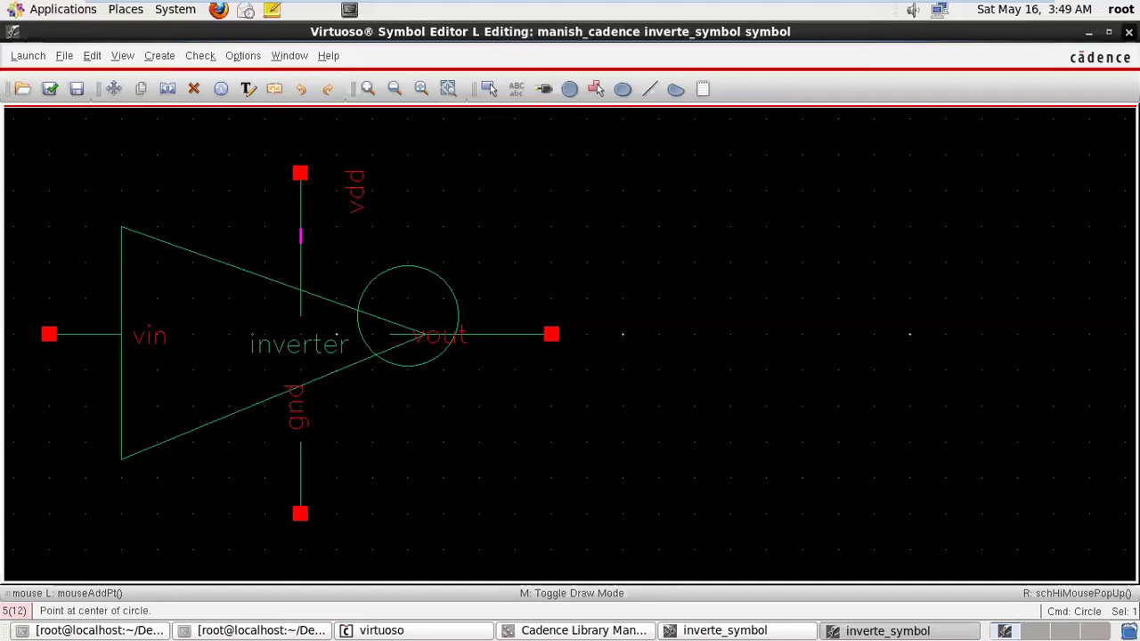
# Request closing the symbol view without answering the save prompt, and minimize the symbol, schematic, Library Manager and virtual machine windows.
pyautogui.click(1129, 31)
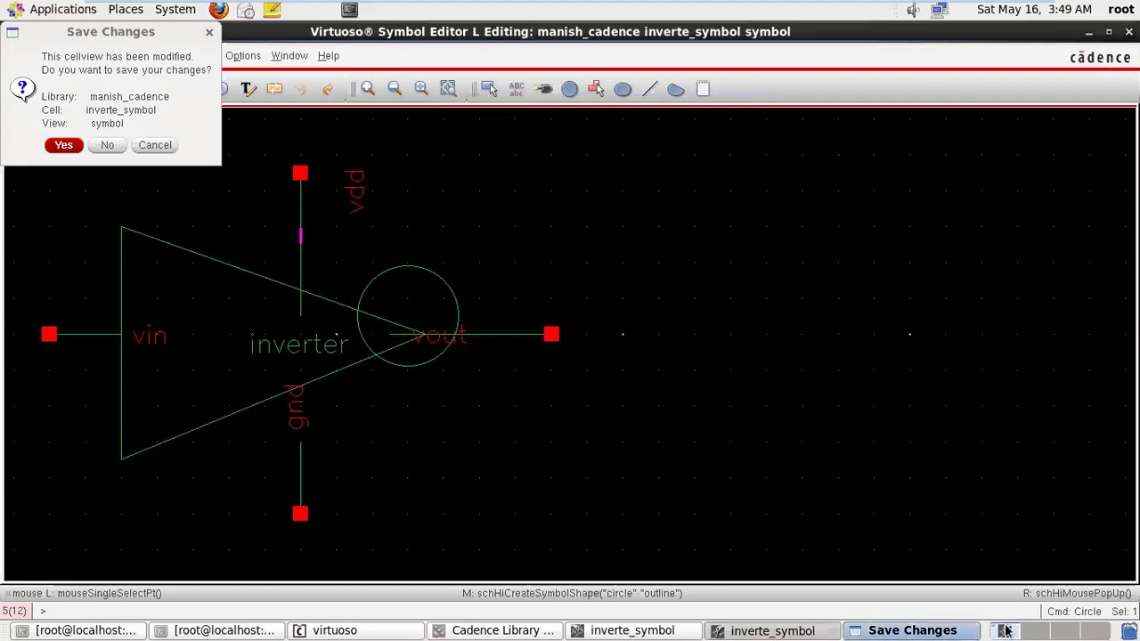
pyautogui.click(1087, 33)
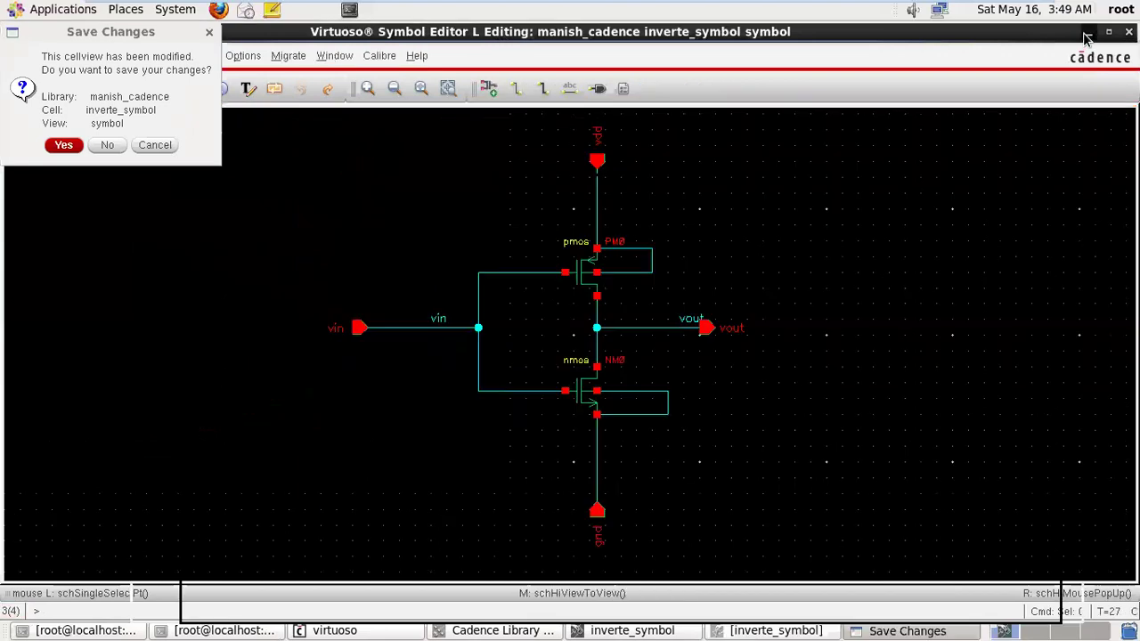
pyautogui.click(1088, 33)
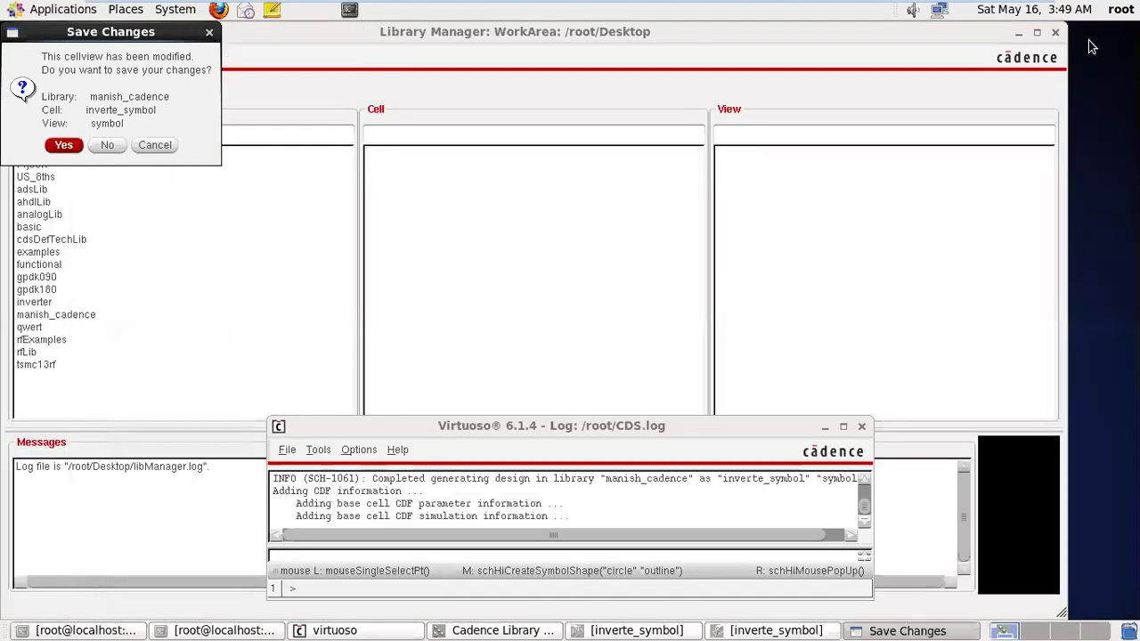
pyautogui.click(1018, 33)
pyautogui.moveTo(1049, 7)
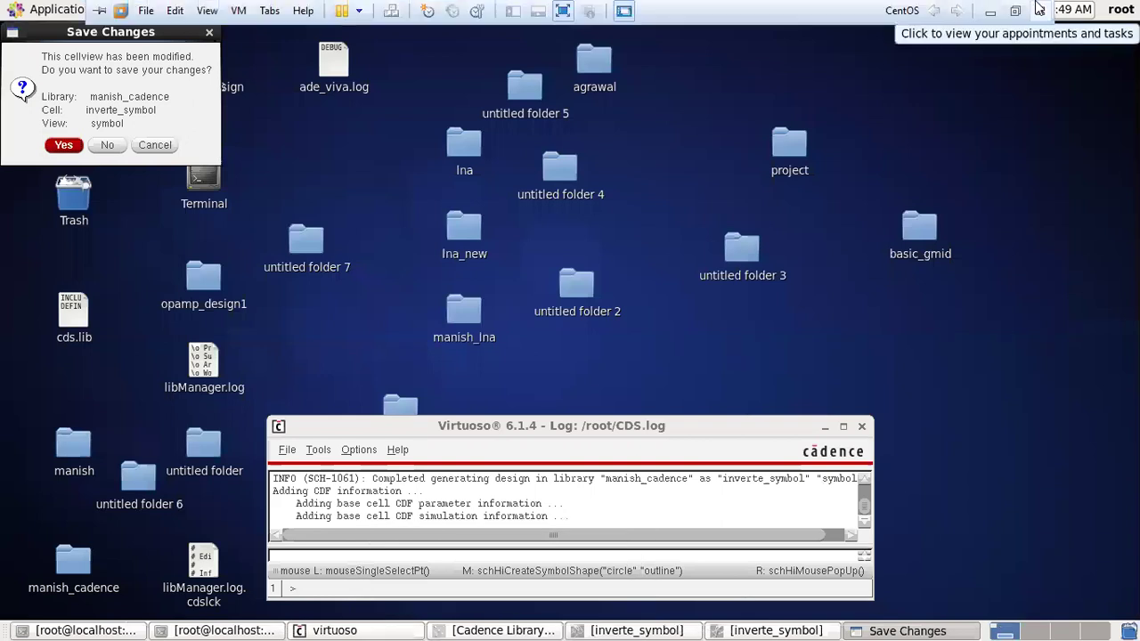
pyautogui.click(992, 11)
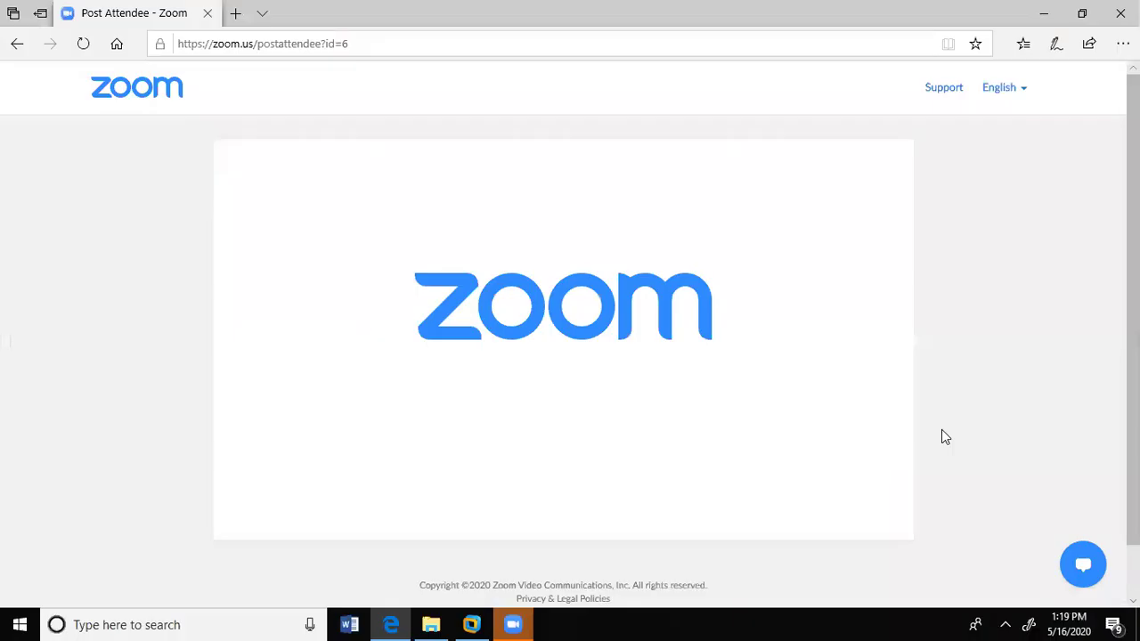